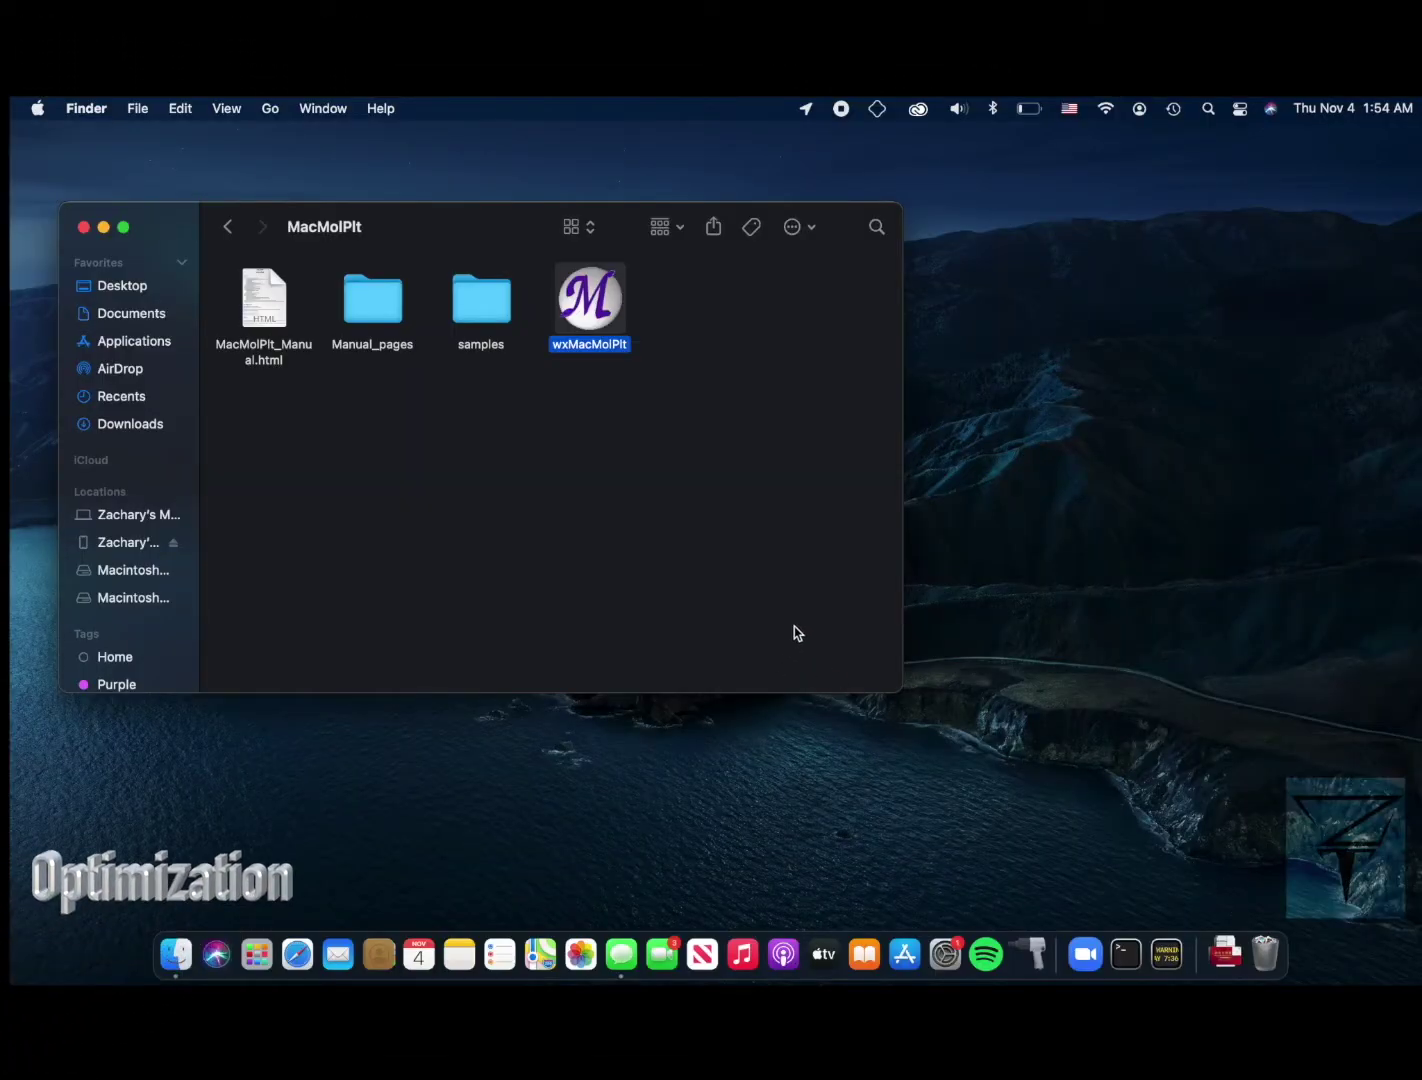
- Launch wxMacMolPlt, then enlarge and reposition the empty molecule window
double_click(587, 297)
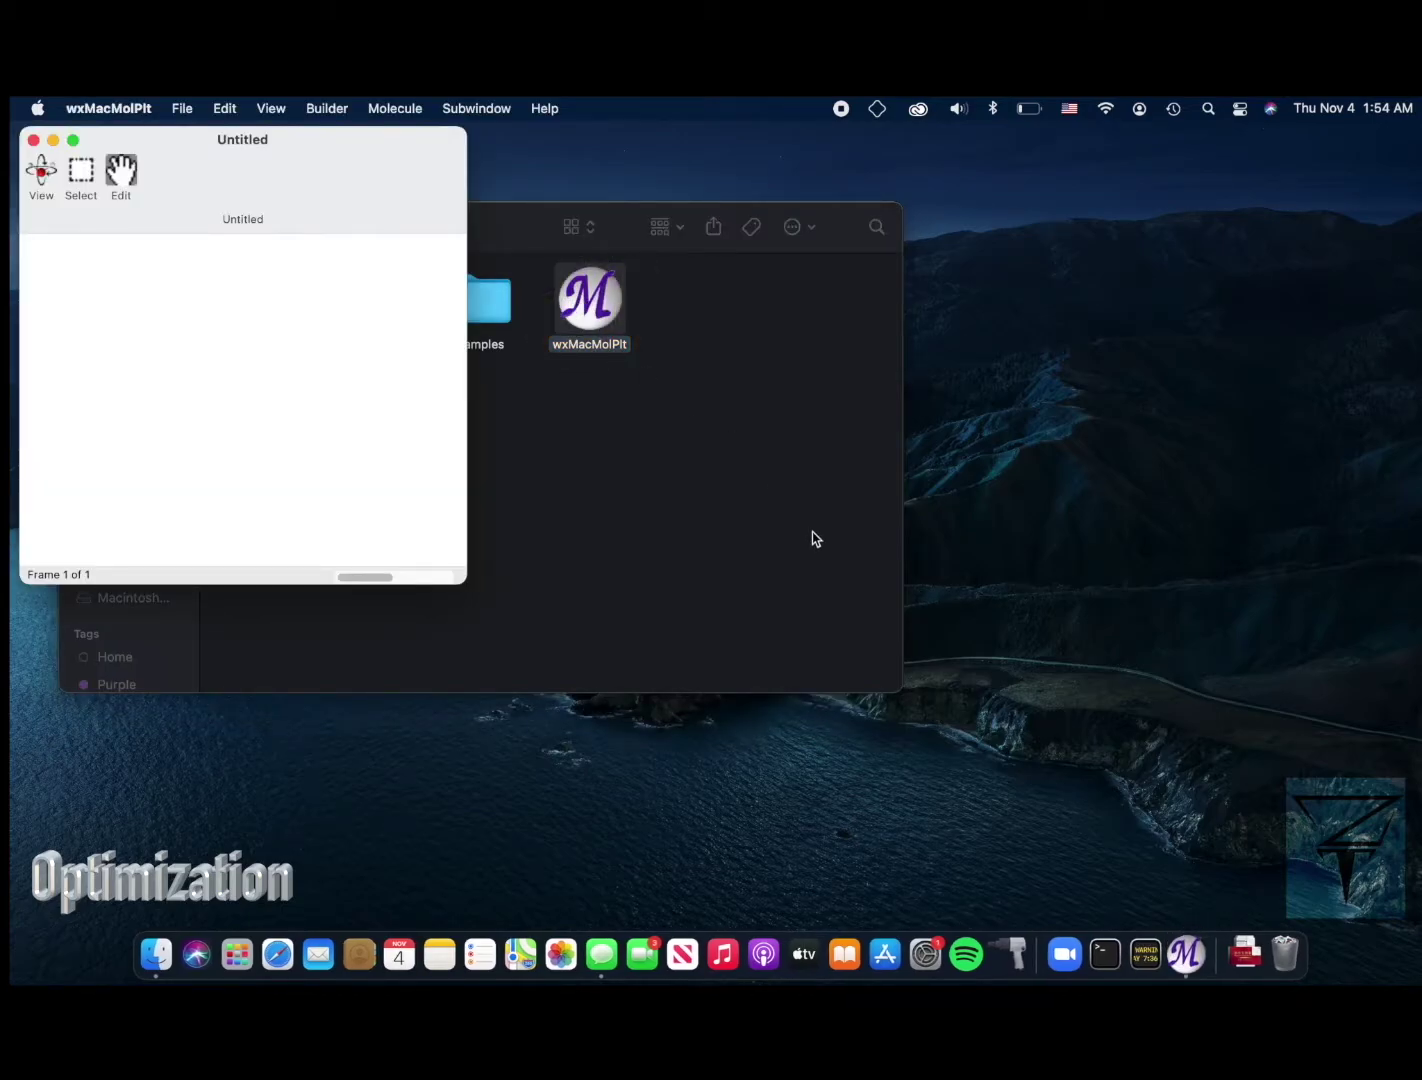
drag(466, 582, 718, 642)
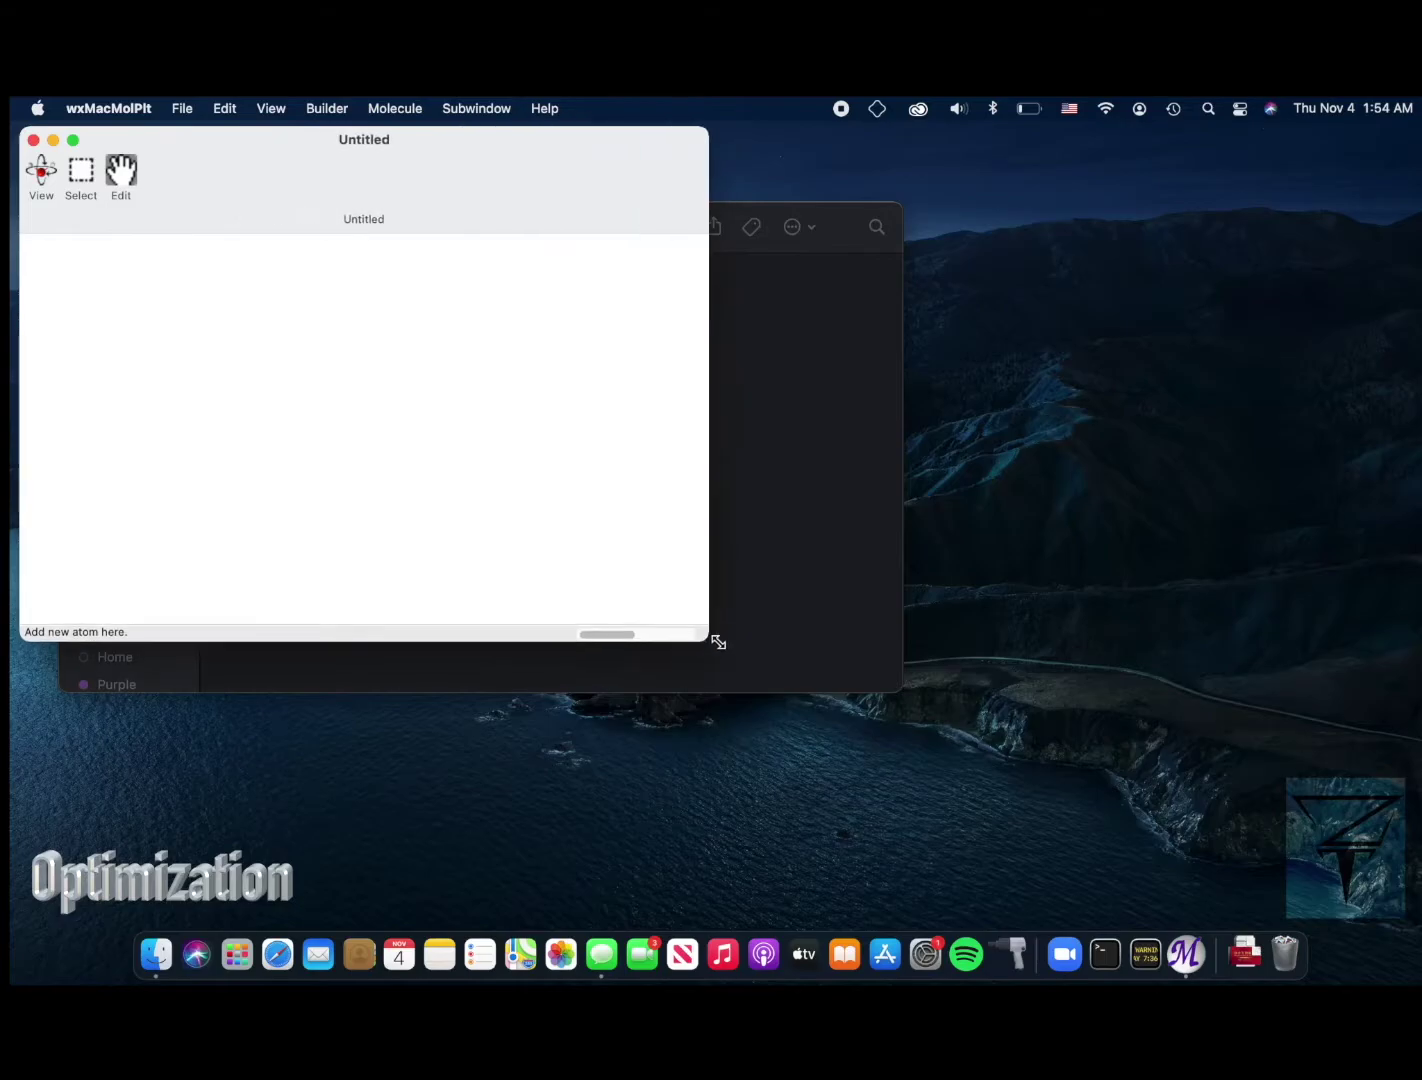
drag(333, 143, 715, 284)
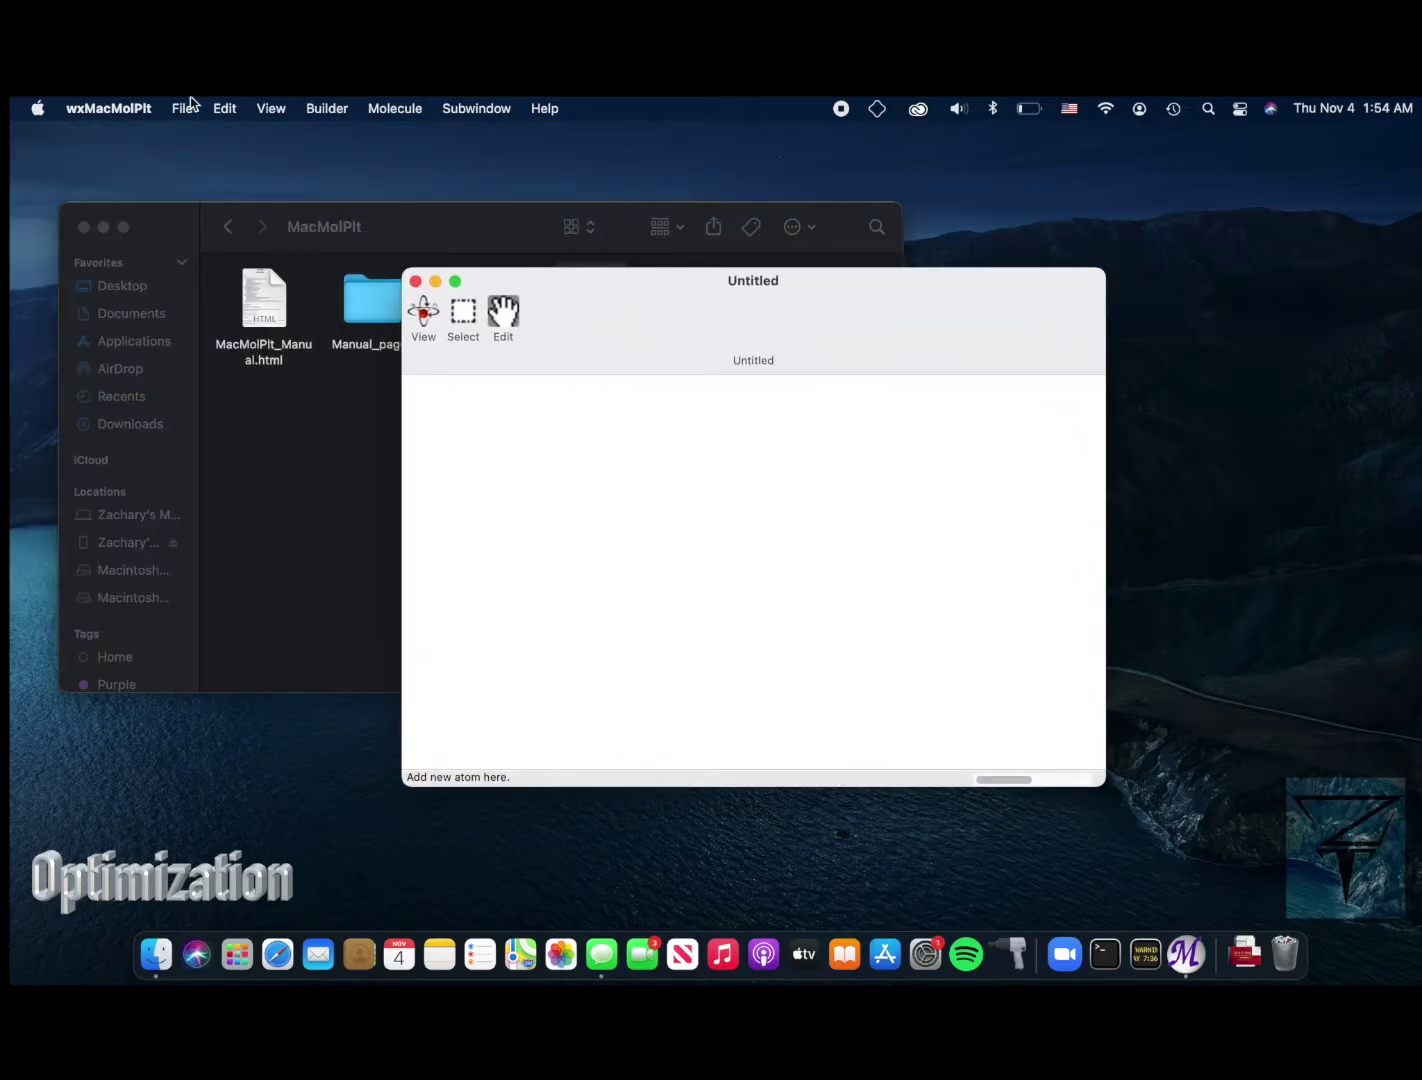
- Place a carbon atom, fill its open bonds with hydrogens, and select chlorine as the build element
click(323, 110)
click(360, 159)
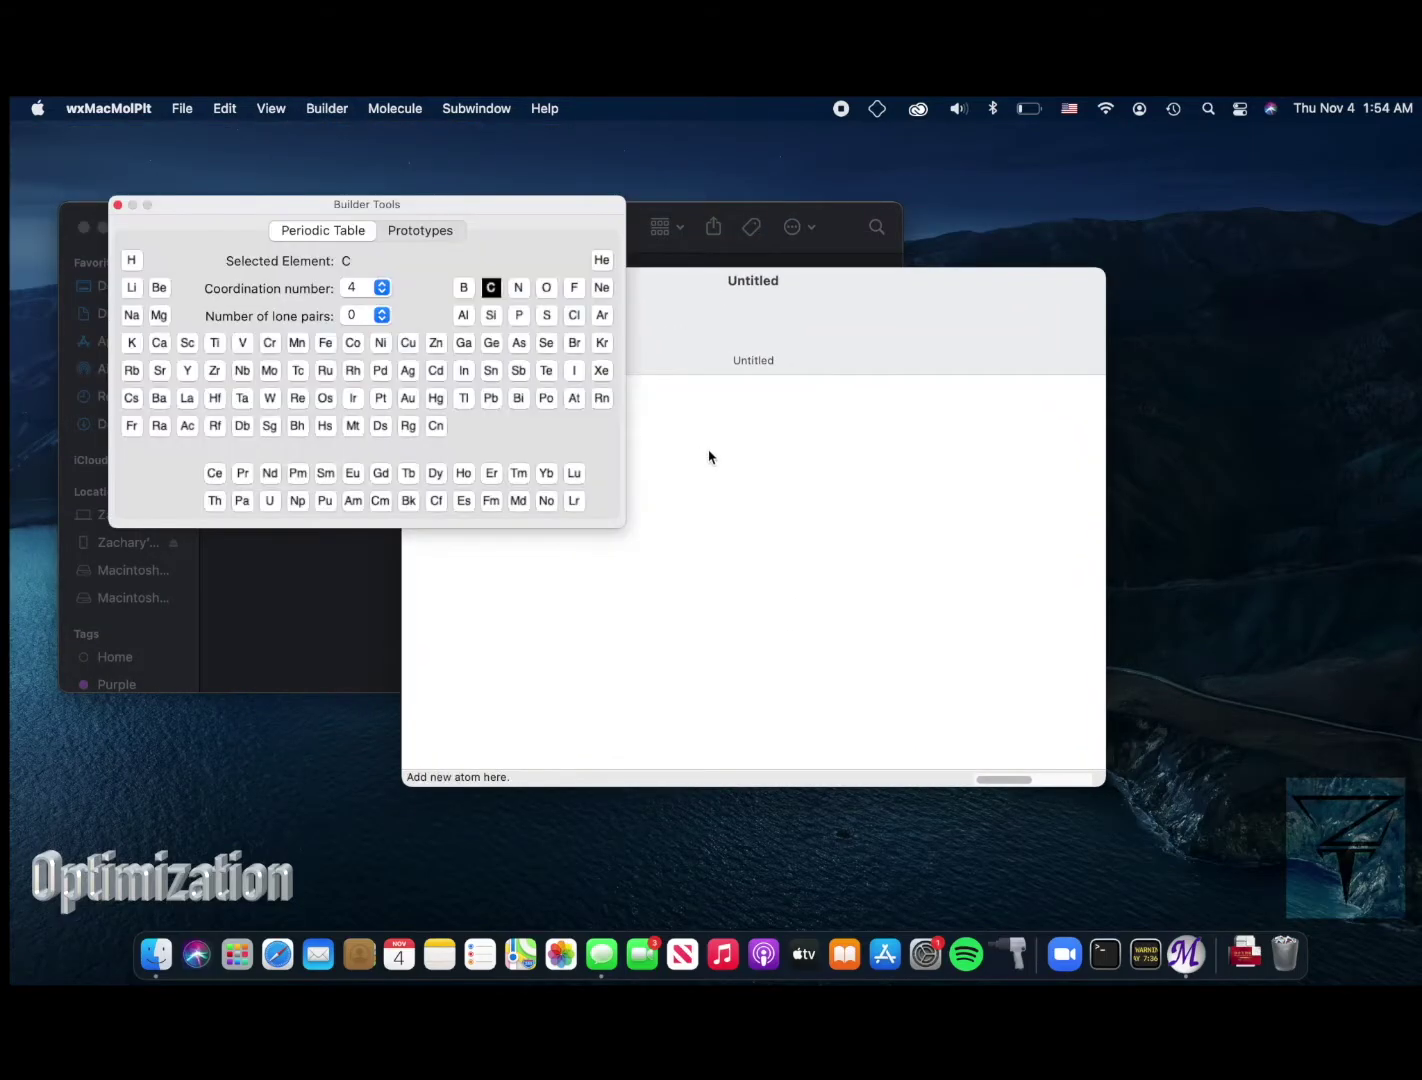
click(118, 205)
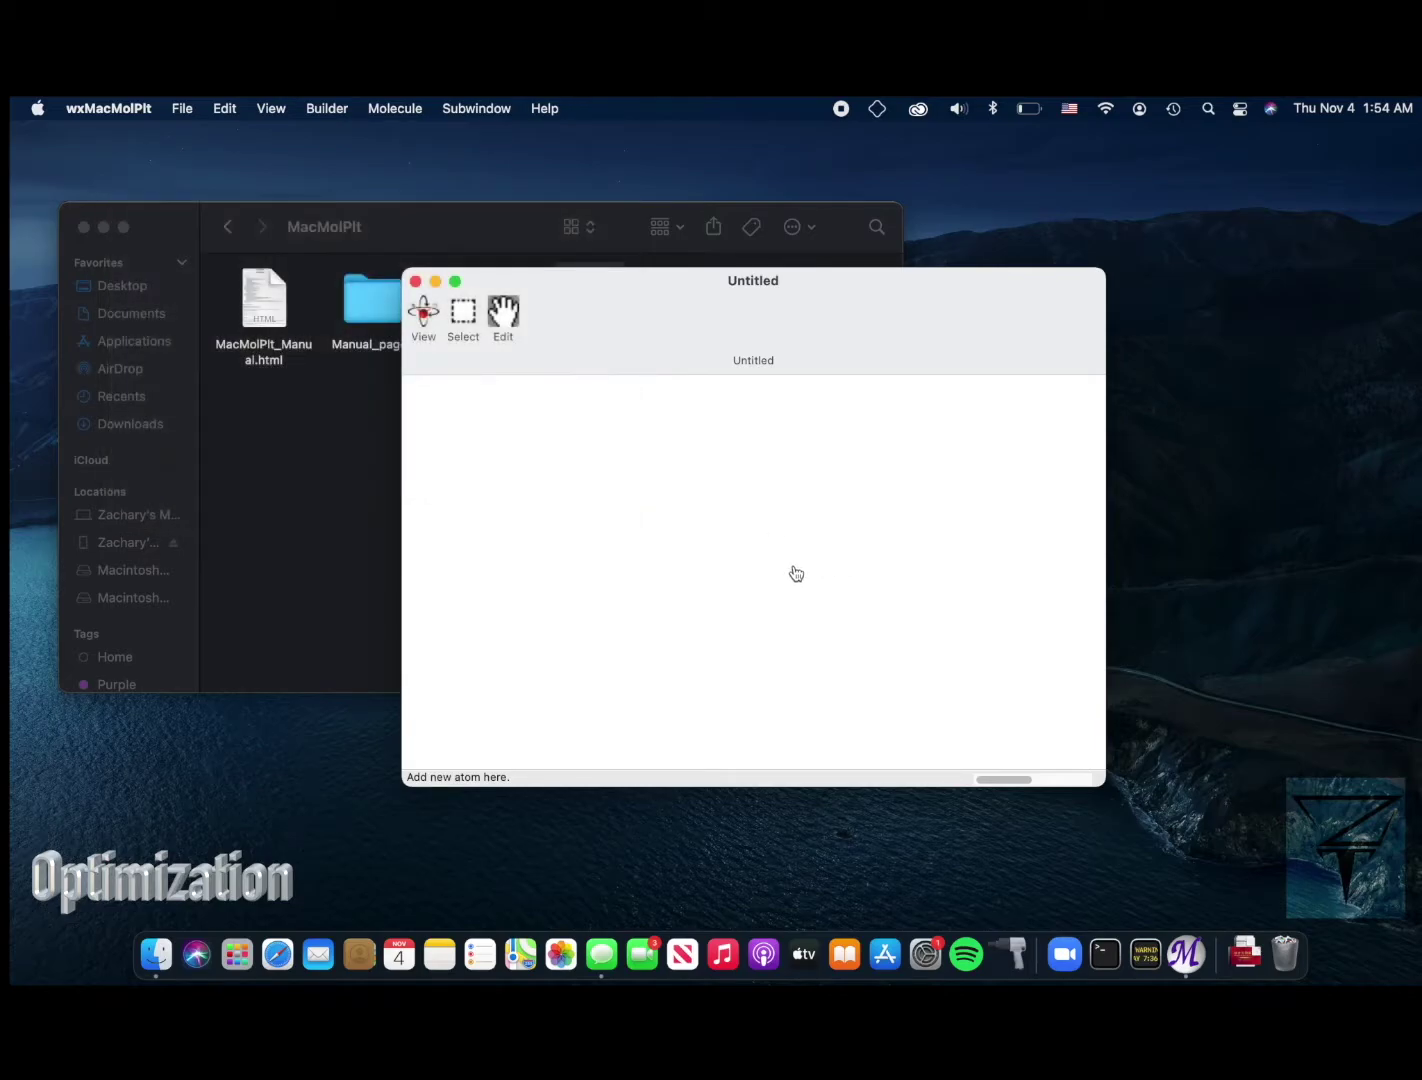
click(794, 570)
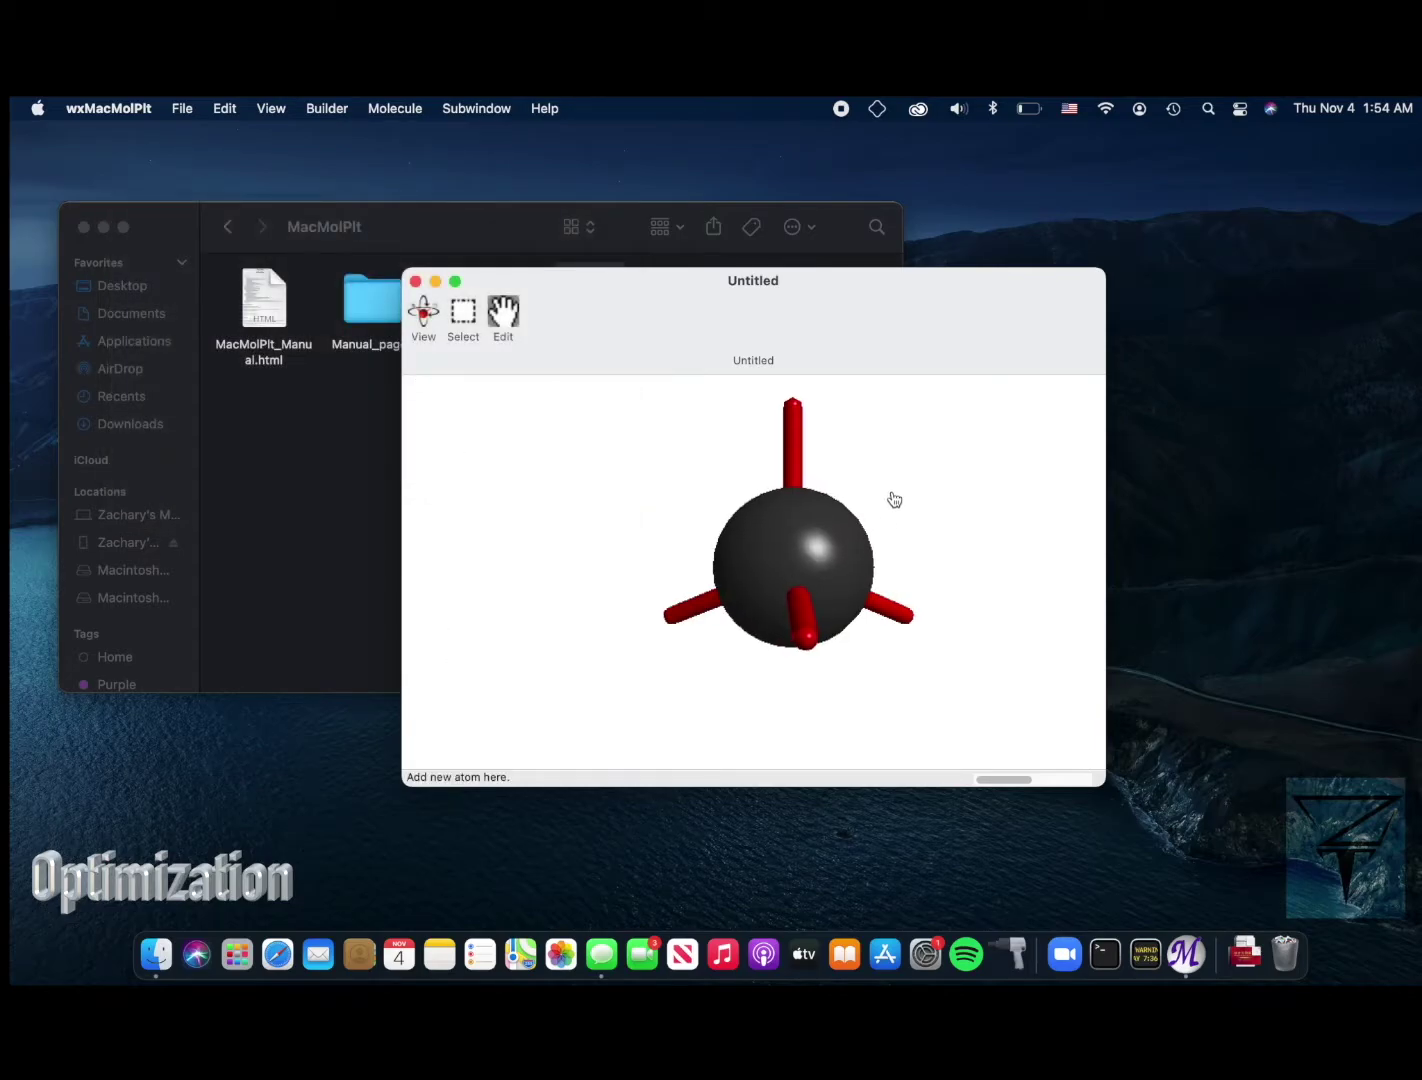
scroll(894, 499, down, 2)
click(327, 109)
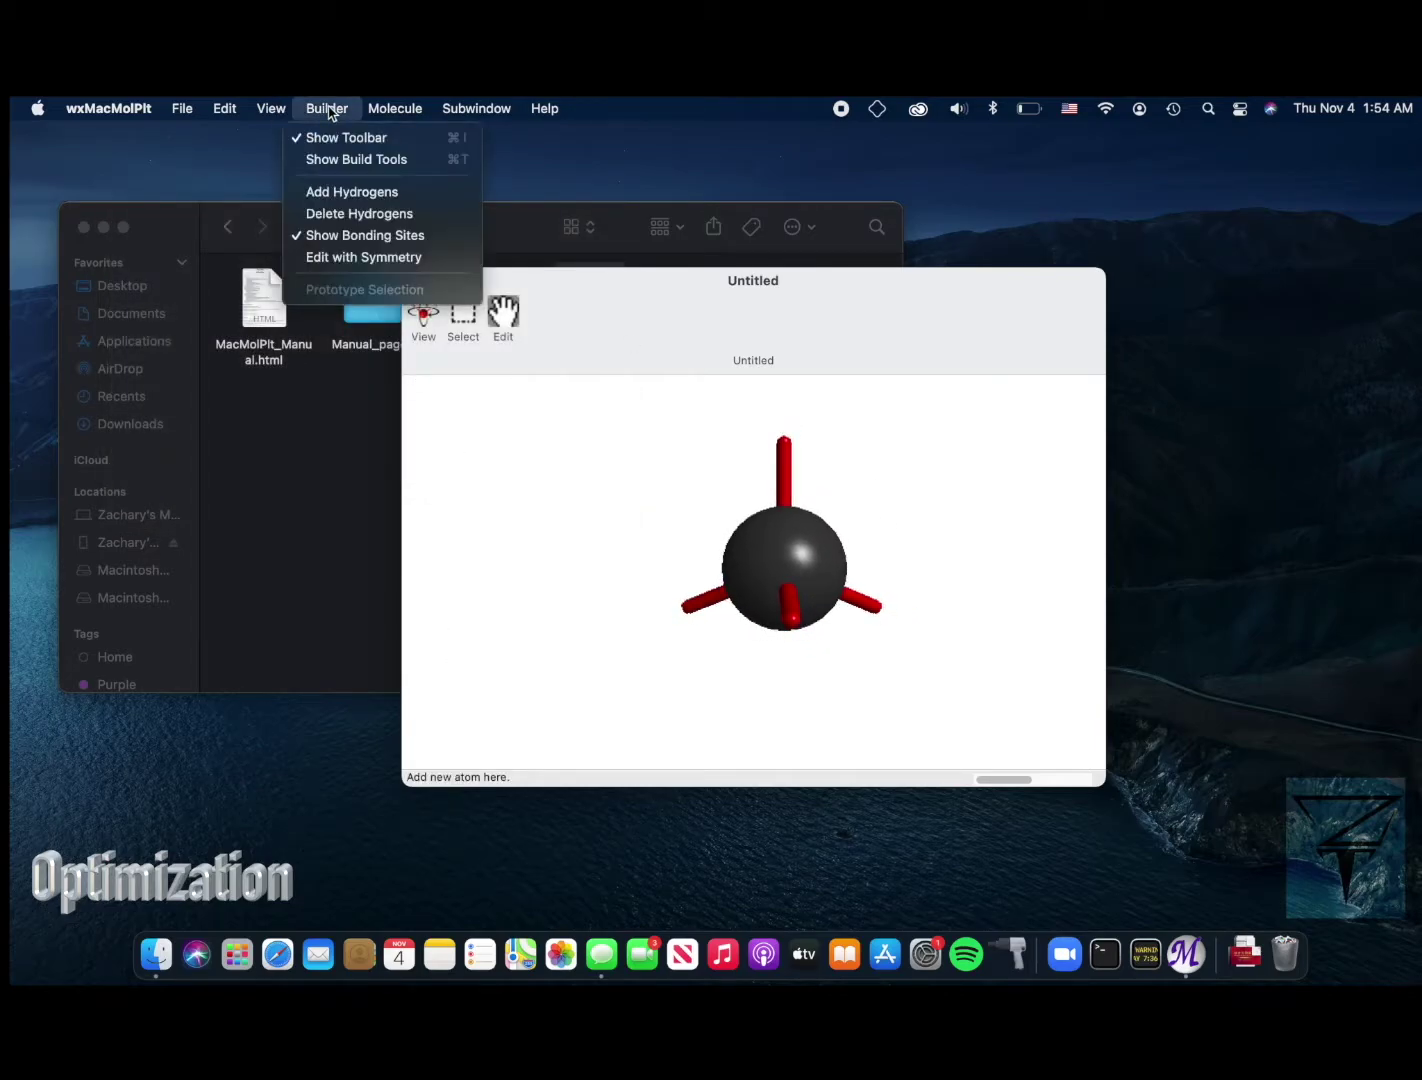
click(365, 191)
click(334, 112)
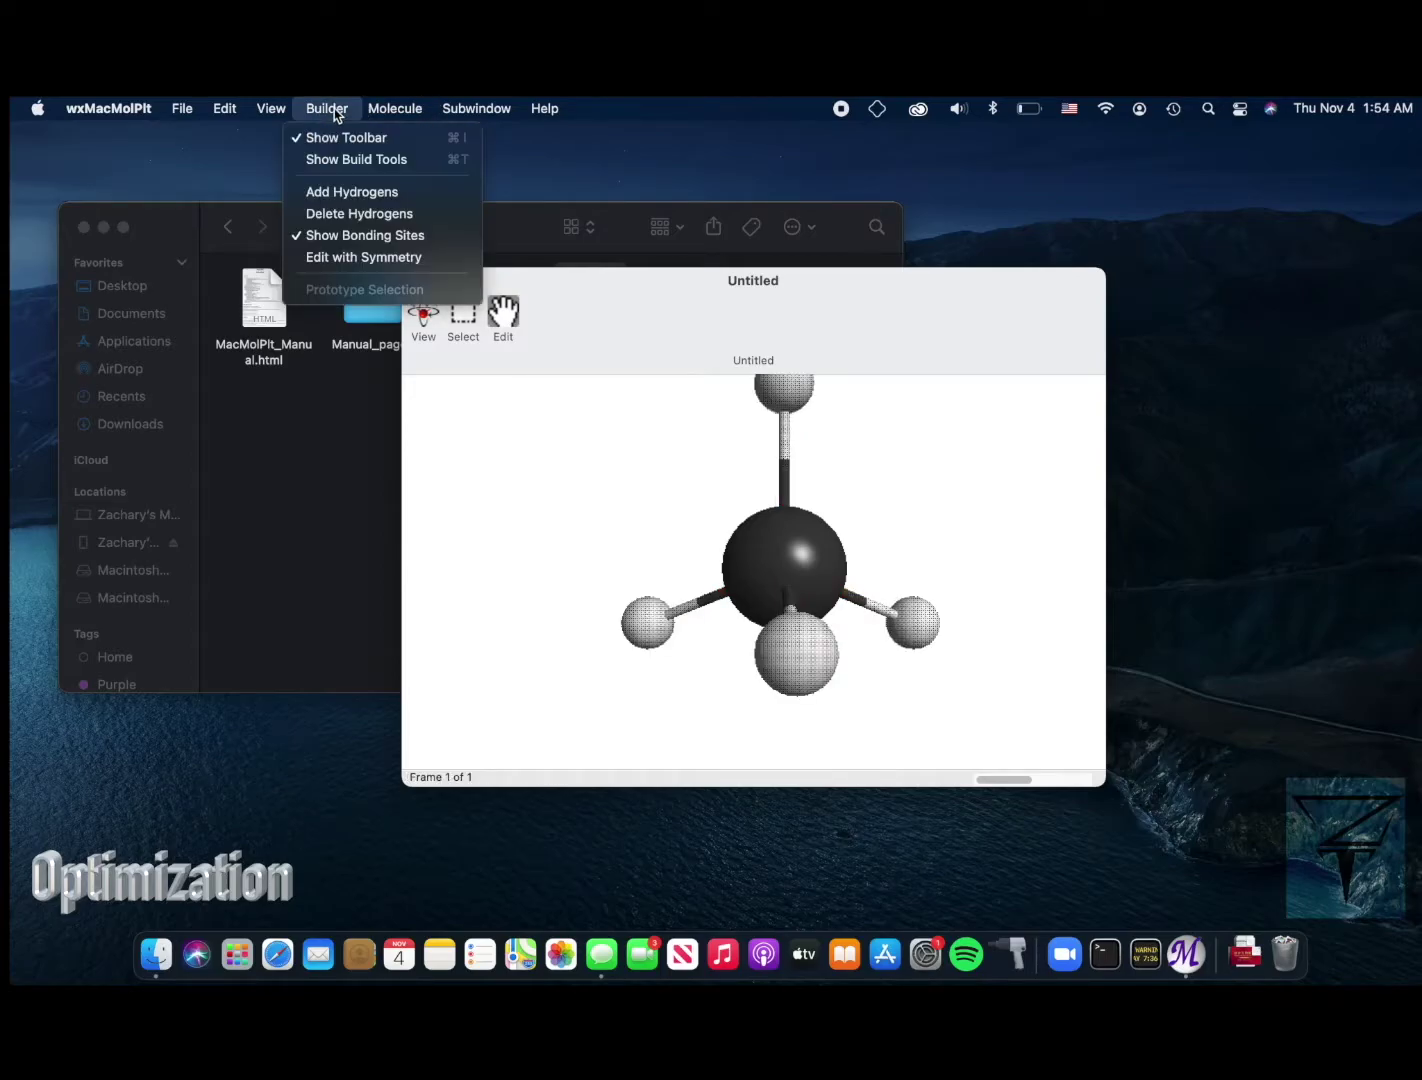
click(358, 159)
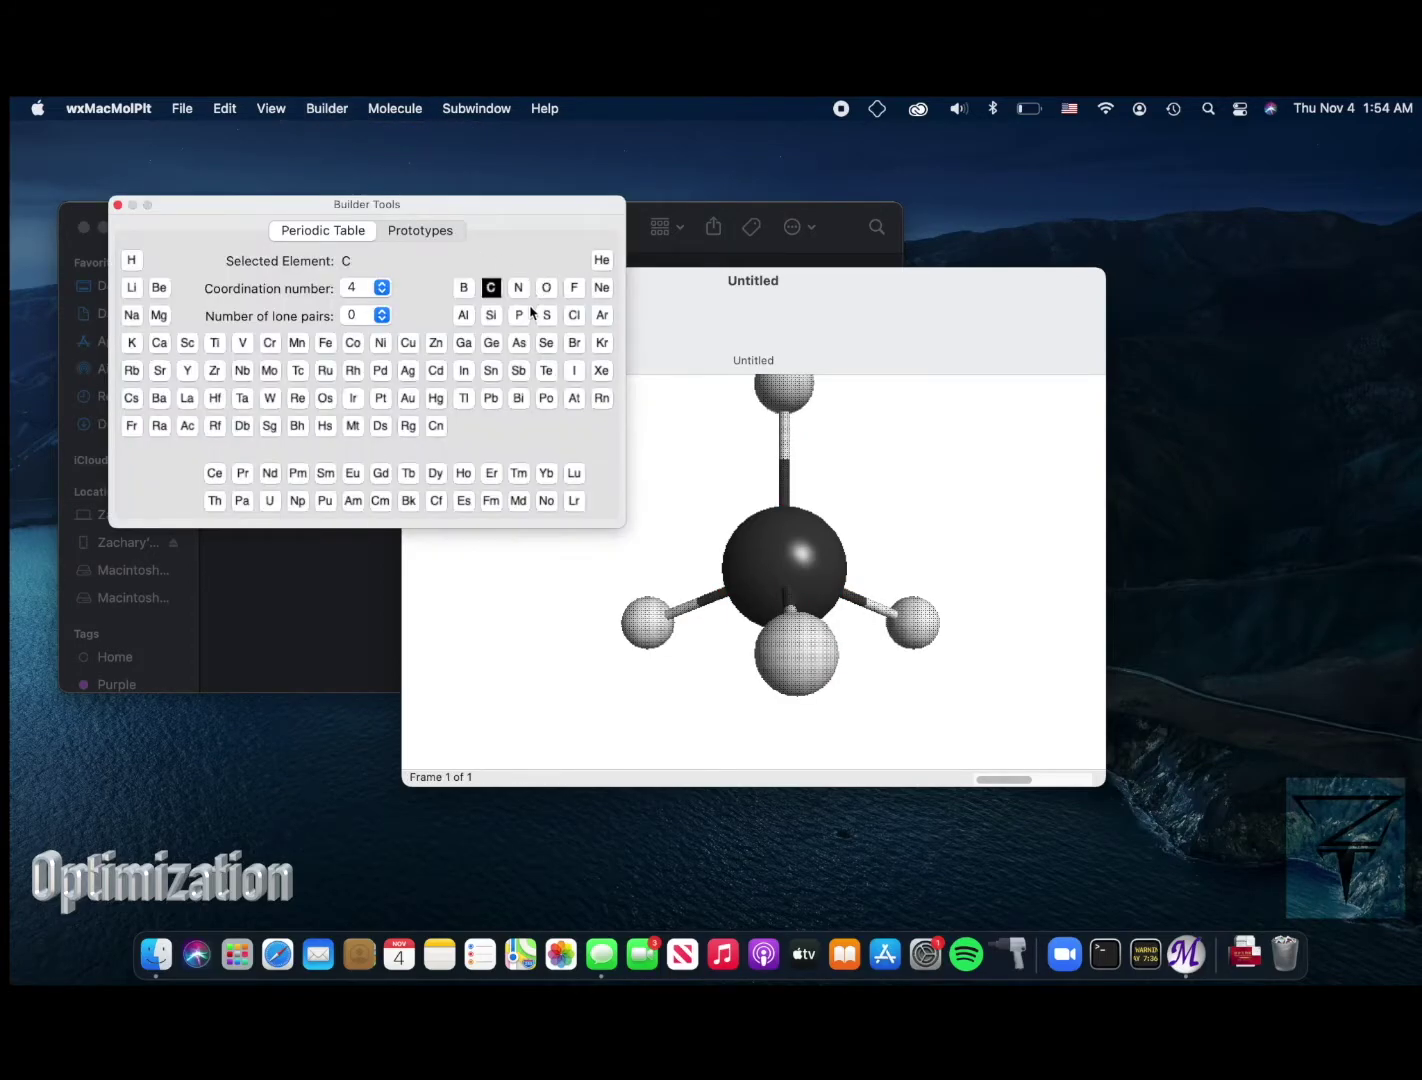
click(574, 315)
click(117, 204)
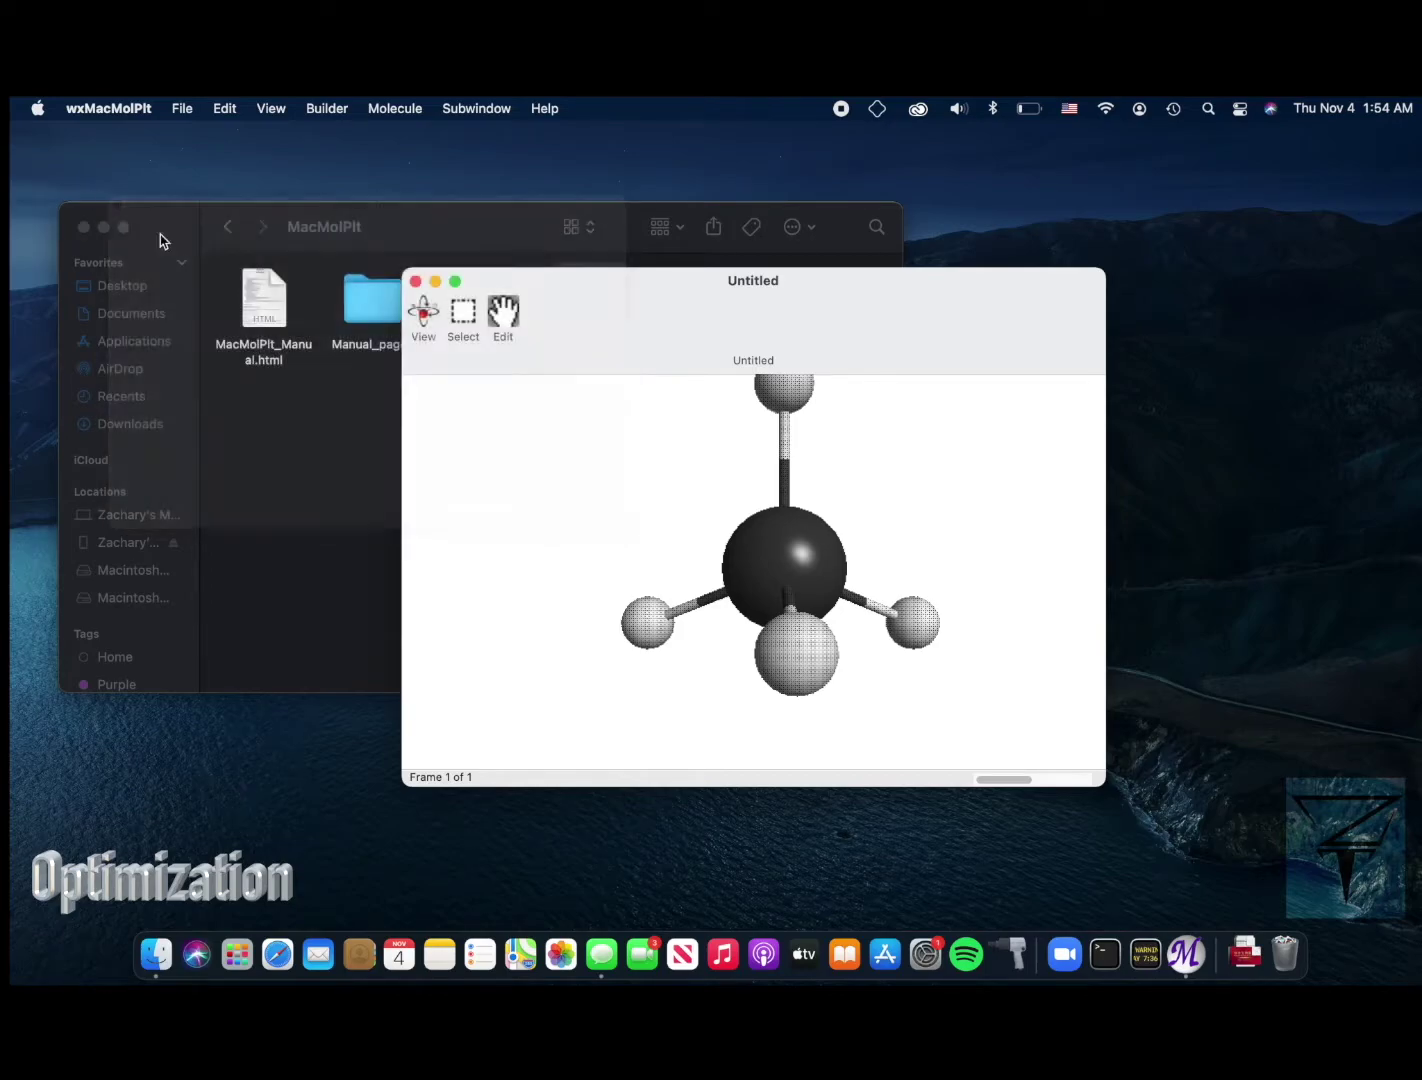
- Change all four hydrogens (right, bottom, left, top) to chlorine and rotate the molecule to view them
right_click(908, 600)
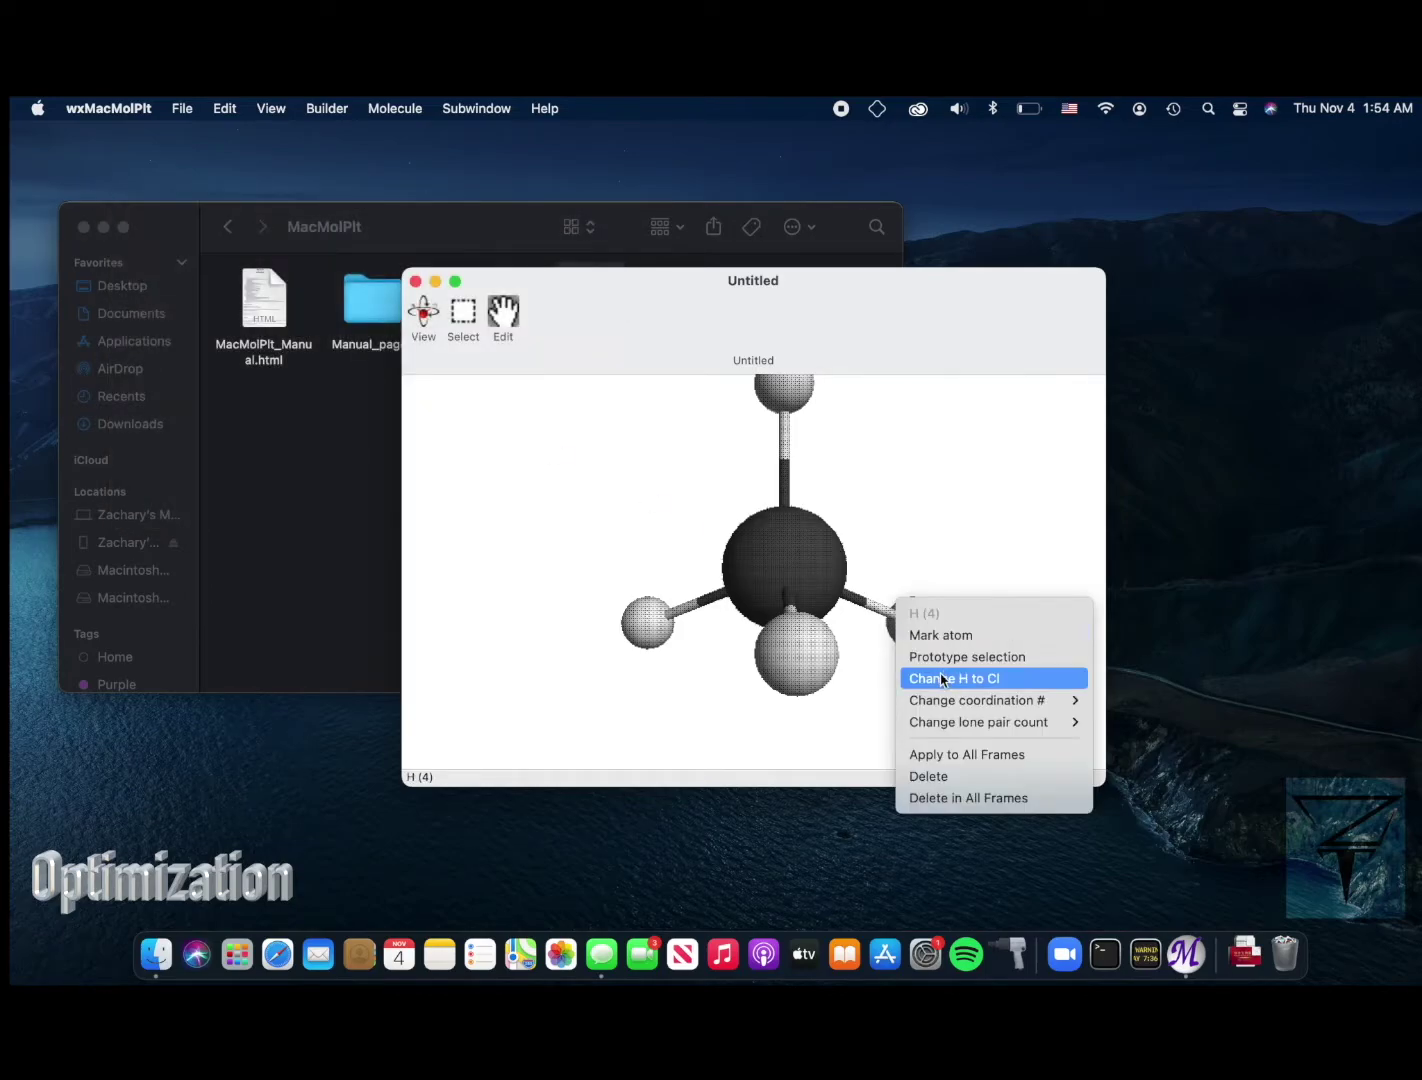
click(942, 680)
right_click(808, 650)
click(725, 672)
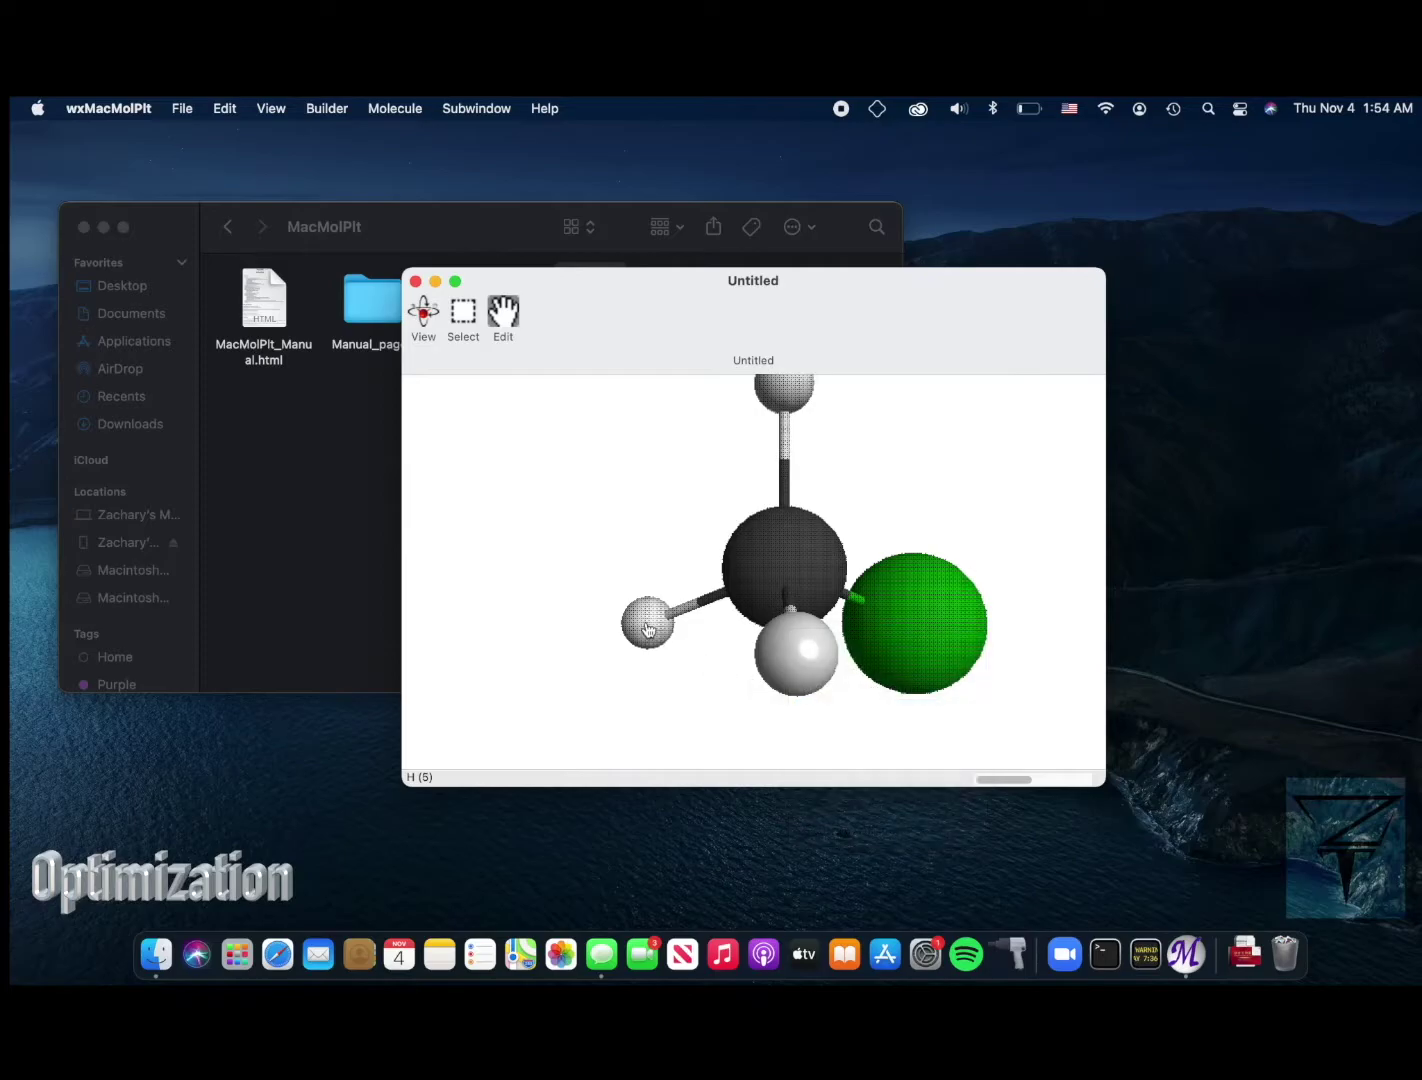
right_click(648, 628)
click(690, 689)
right_click(795, 403)
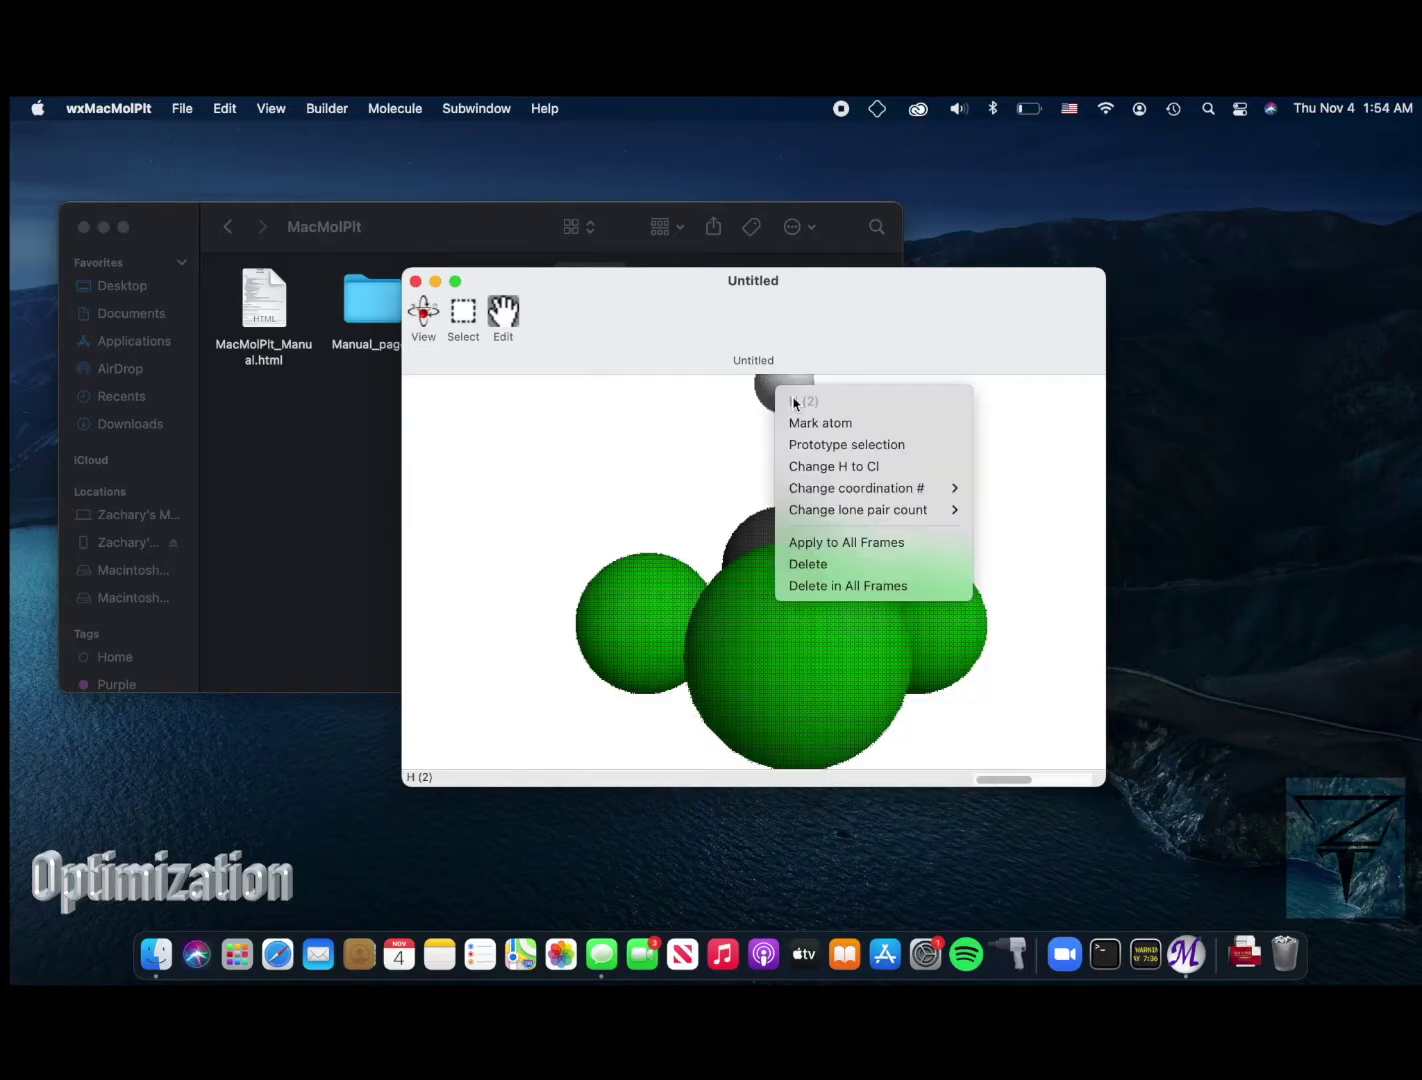
click(838, 466)
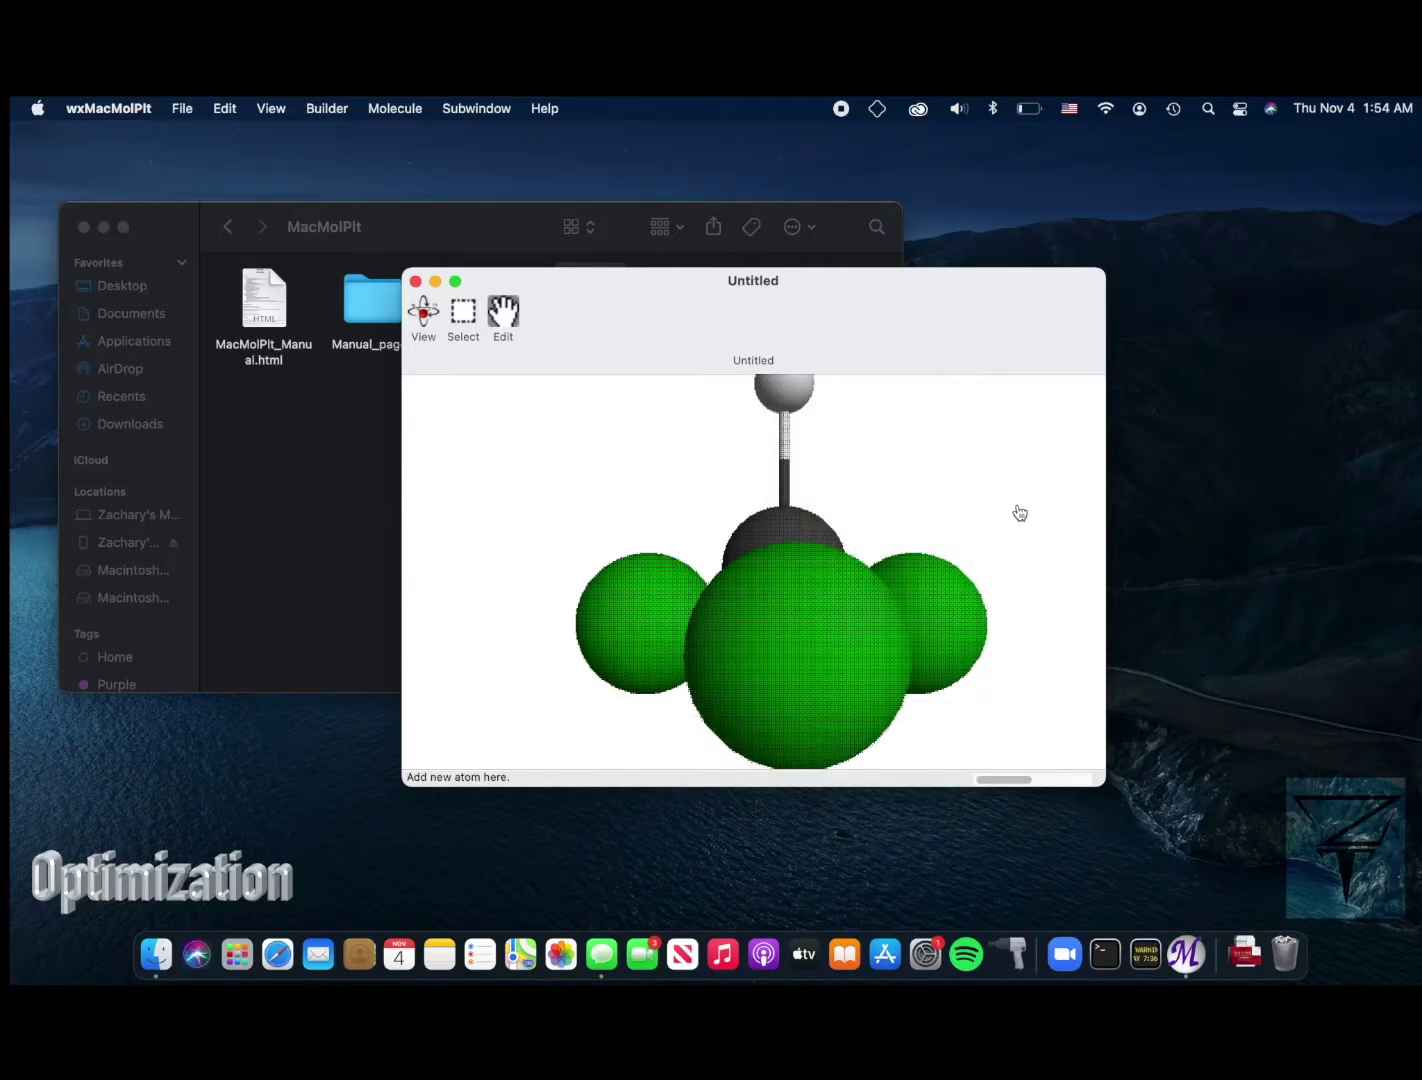
drag(1025, 530, 863, 695)
- Open the GAMESS Input Builder and set the run type to Optimization
scroll(863, 695, down, 3)
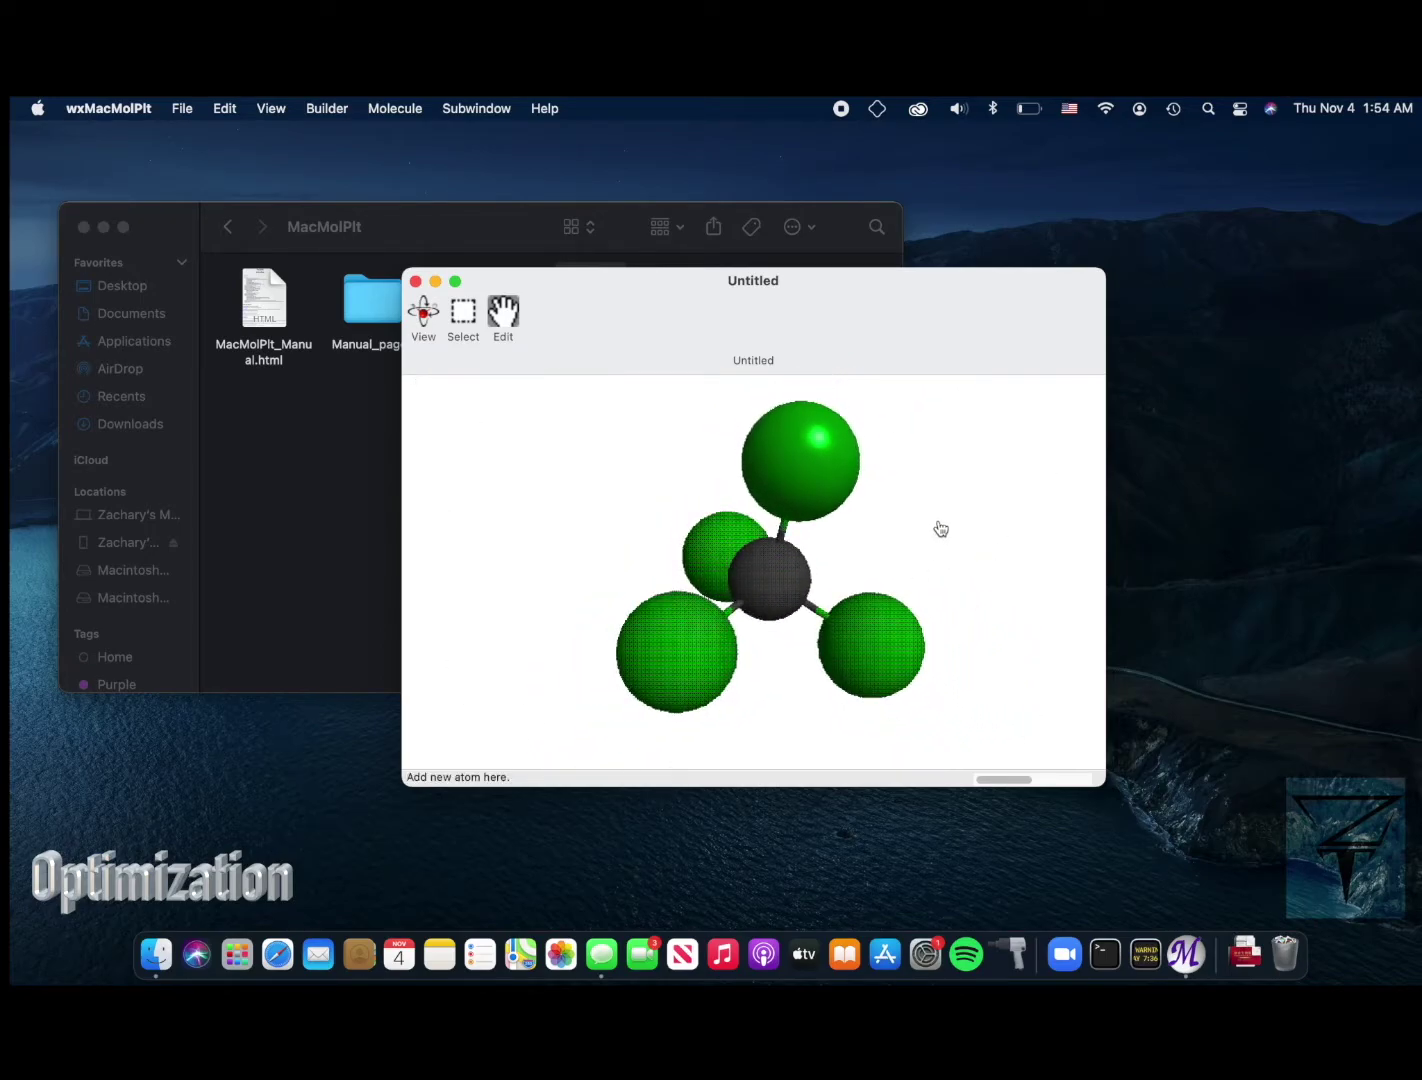
drag(941, 529, 850, 410)
click(476, 108)
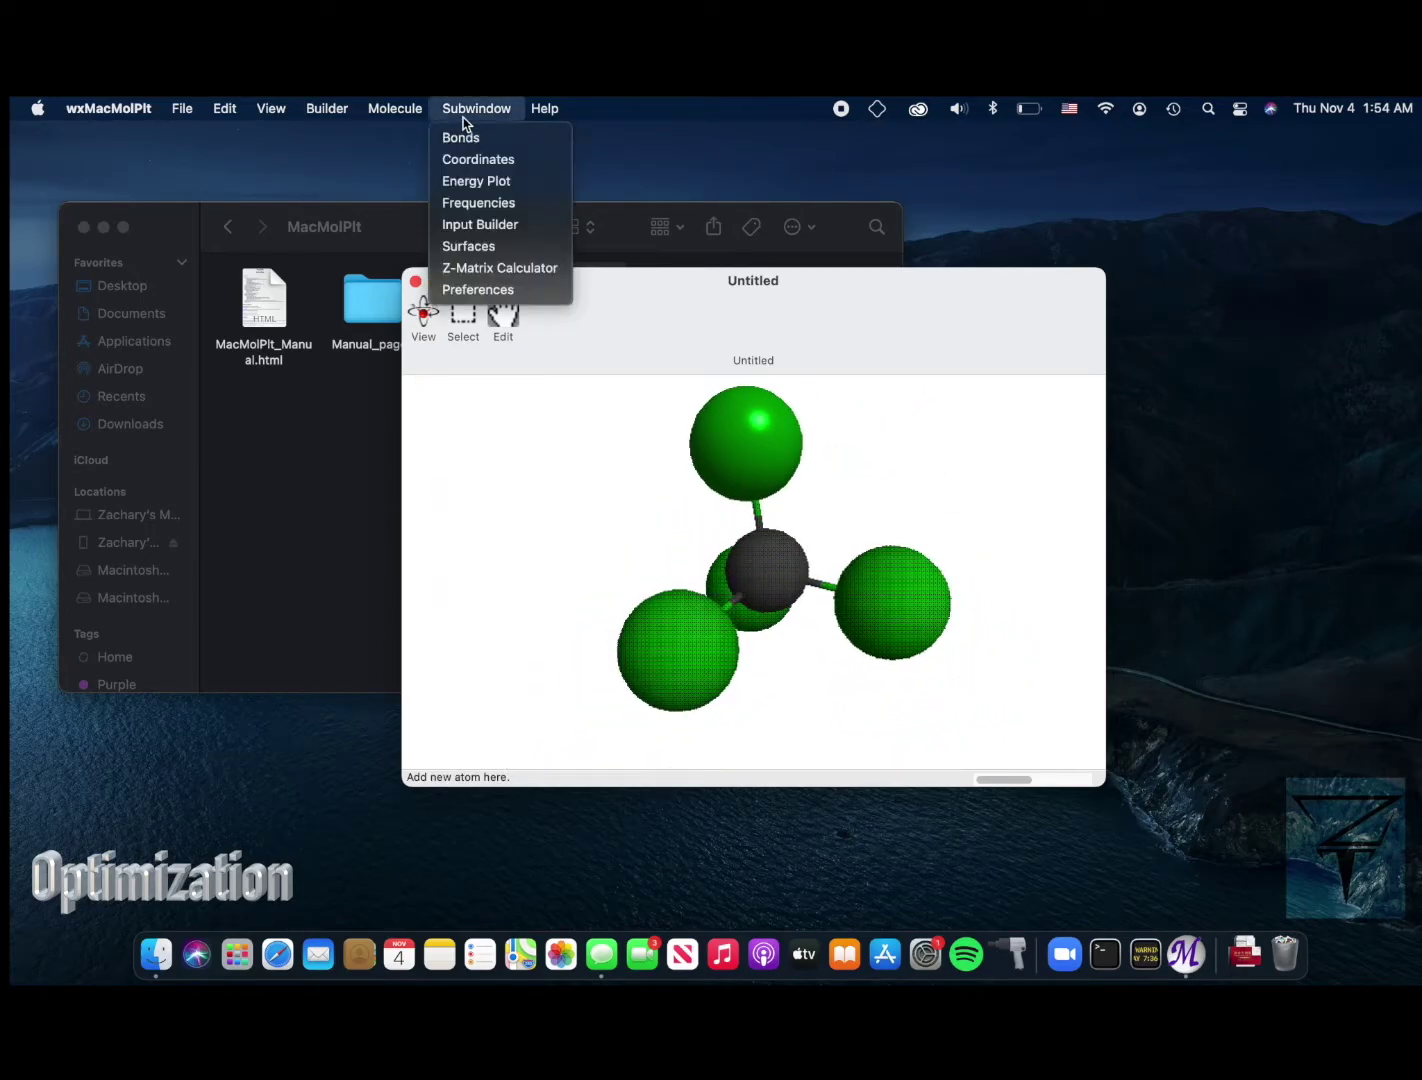
click(508, 225)
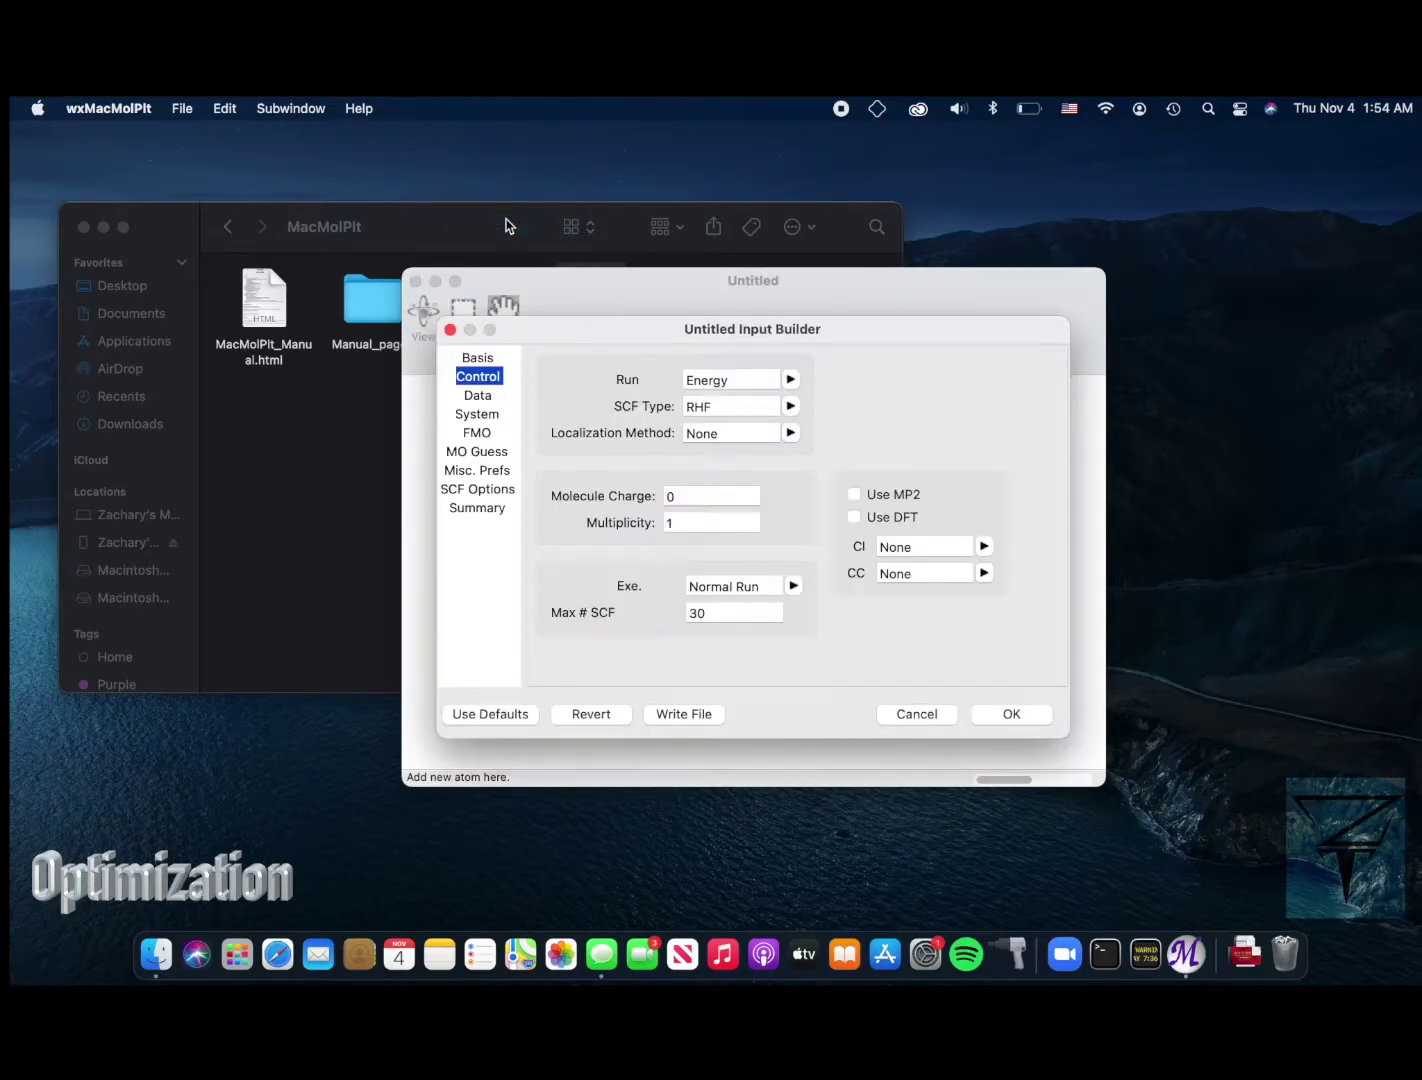
click(797, 388)
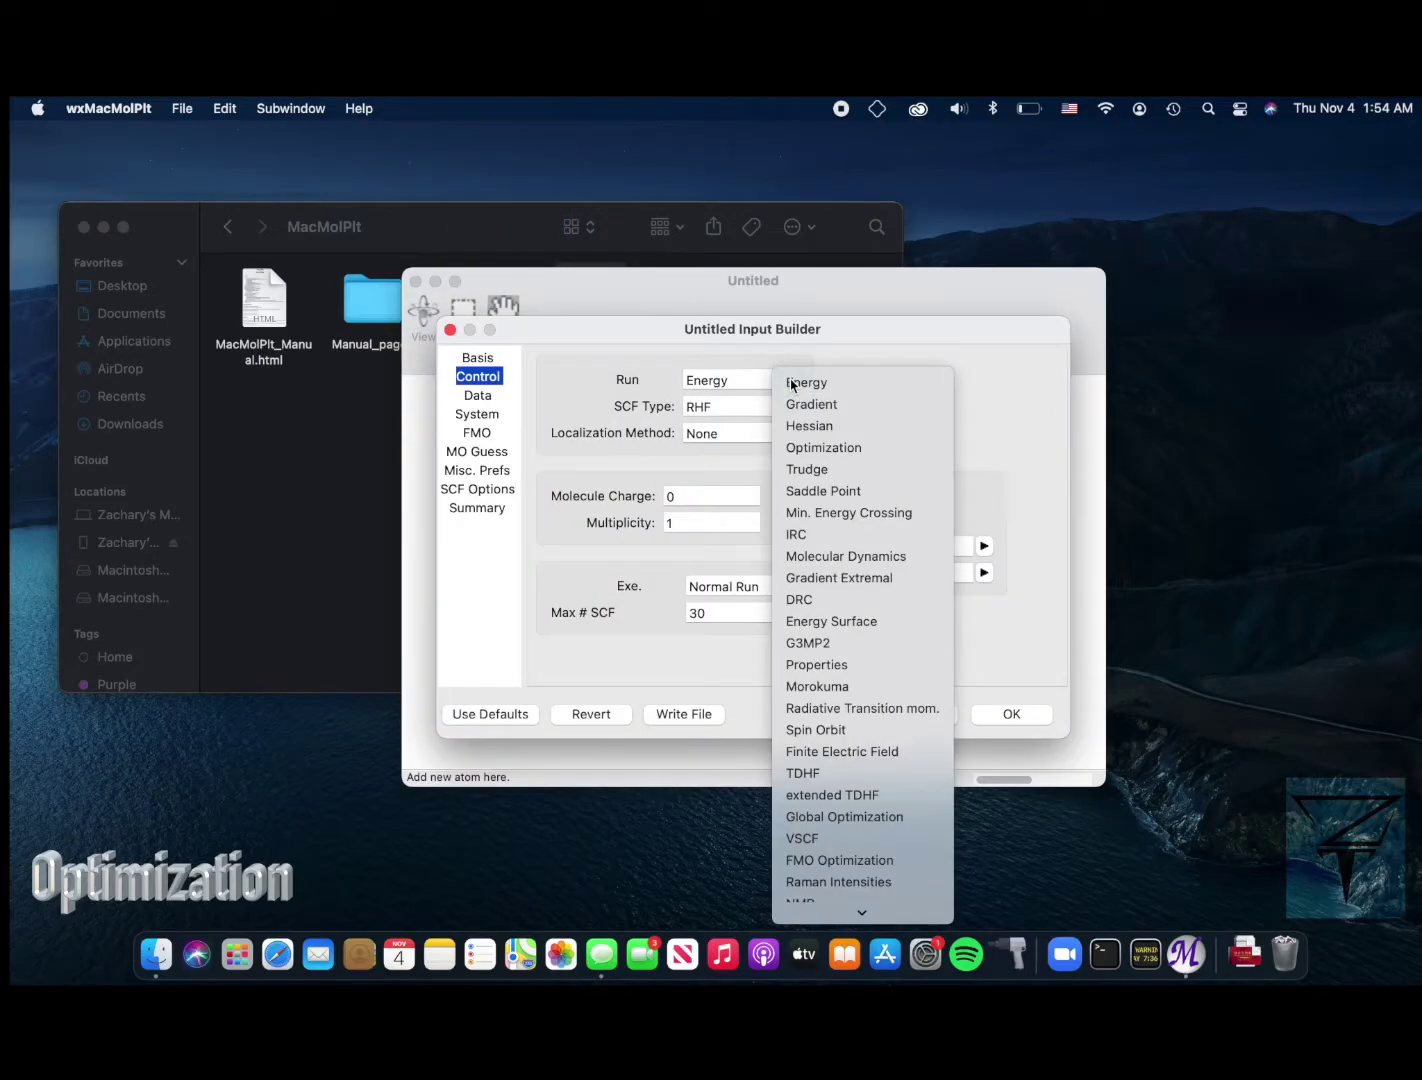
click(843, 448)
- Choose the 6-31G basis set and title the job 'Carbon Tetrachlorine'
click(487, 362)
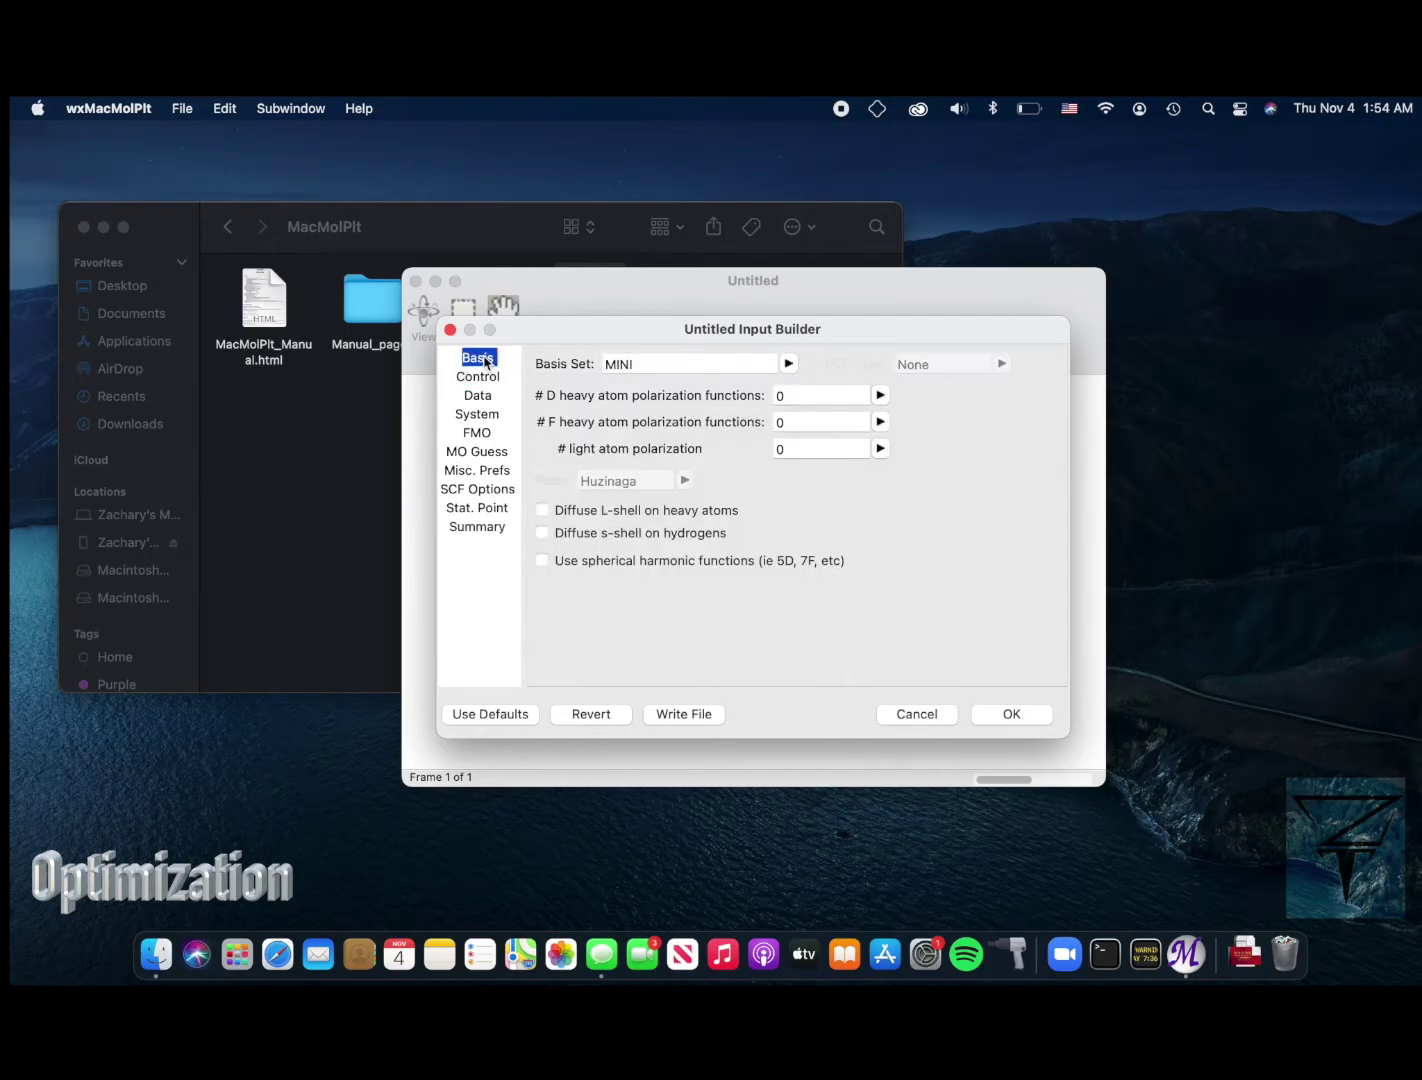
click(793, 365)
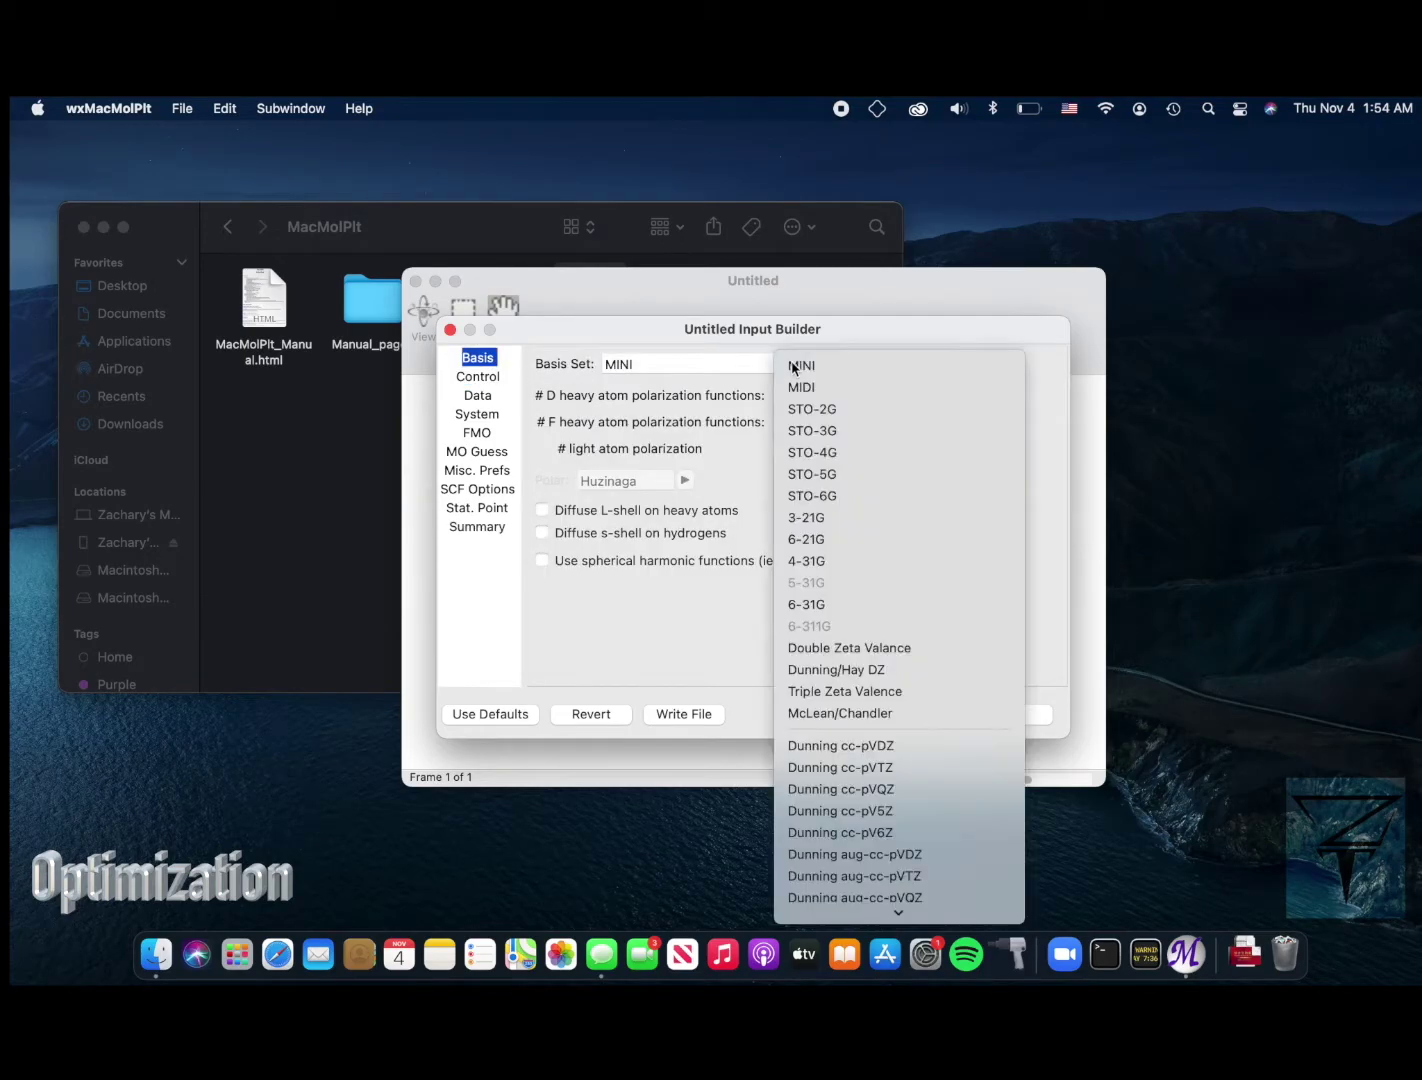
click(850, 605)
click(489, 399)
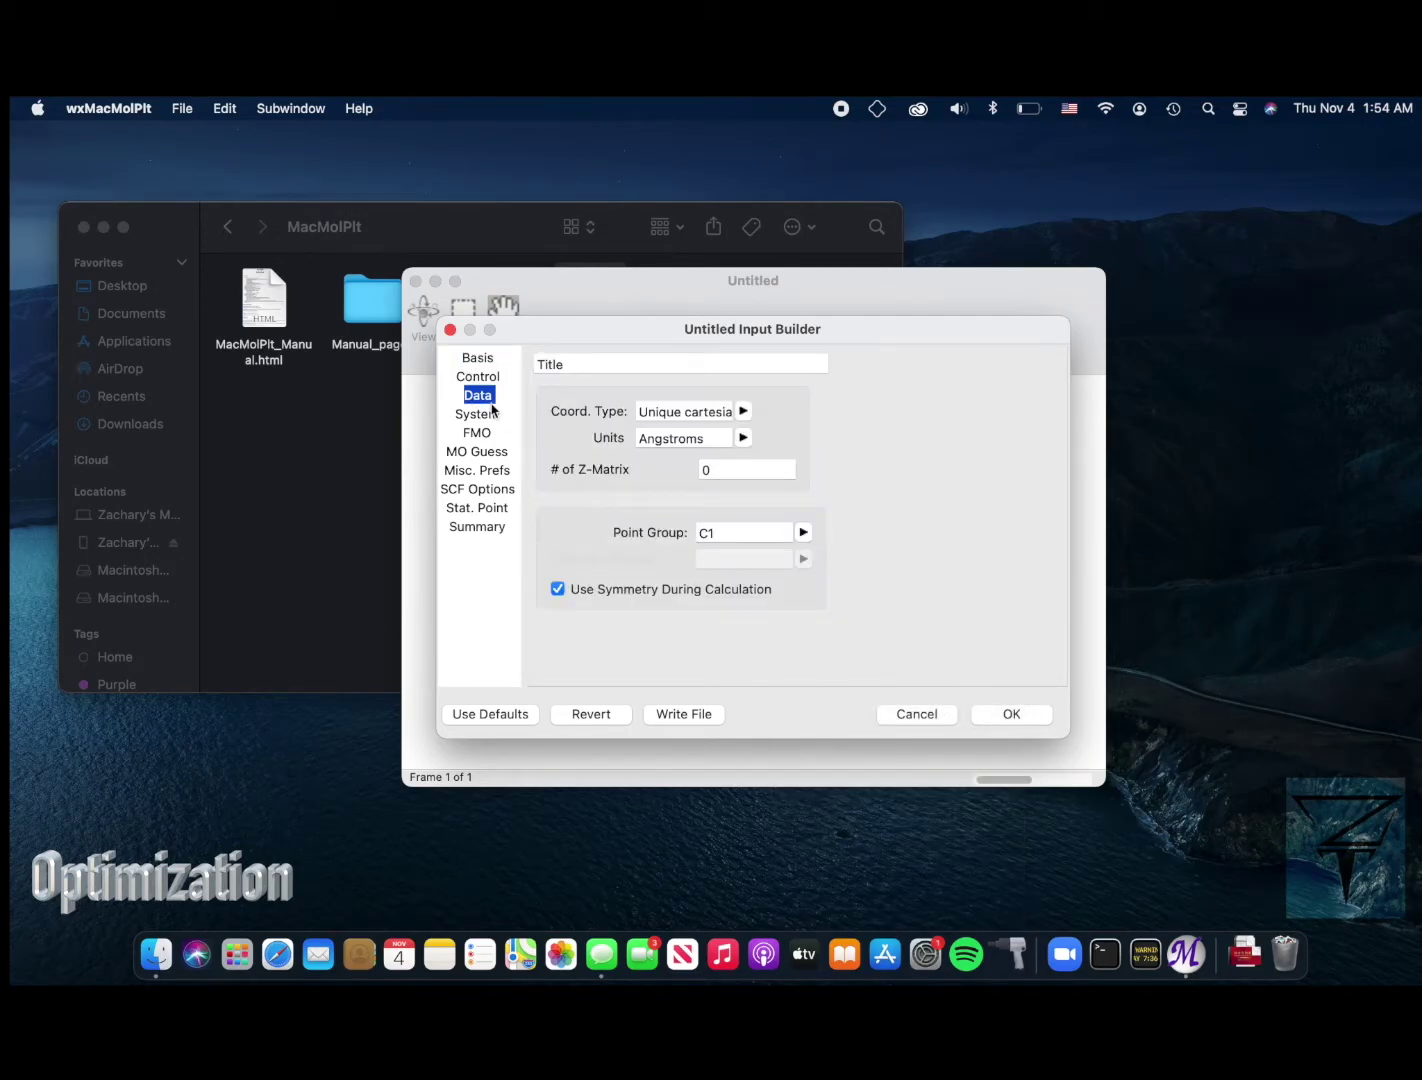
click(592, 365)
key(BackSpace)
key(BackSpace)
key(BackSpace)
key(BackSpace)
key(BackSpace)
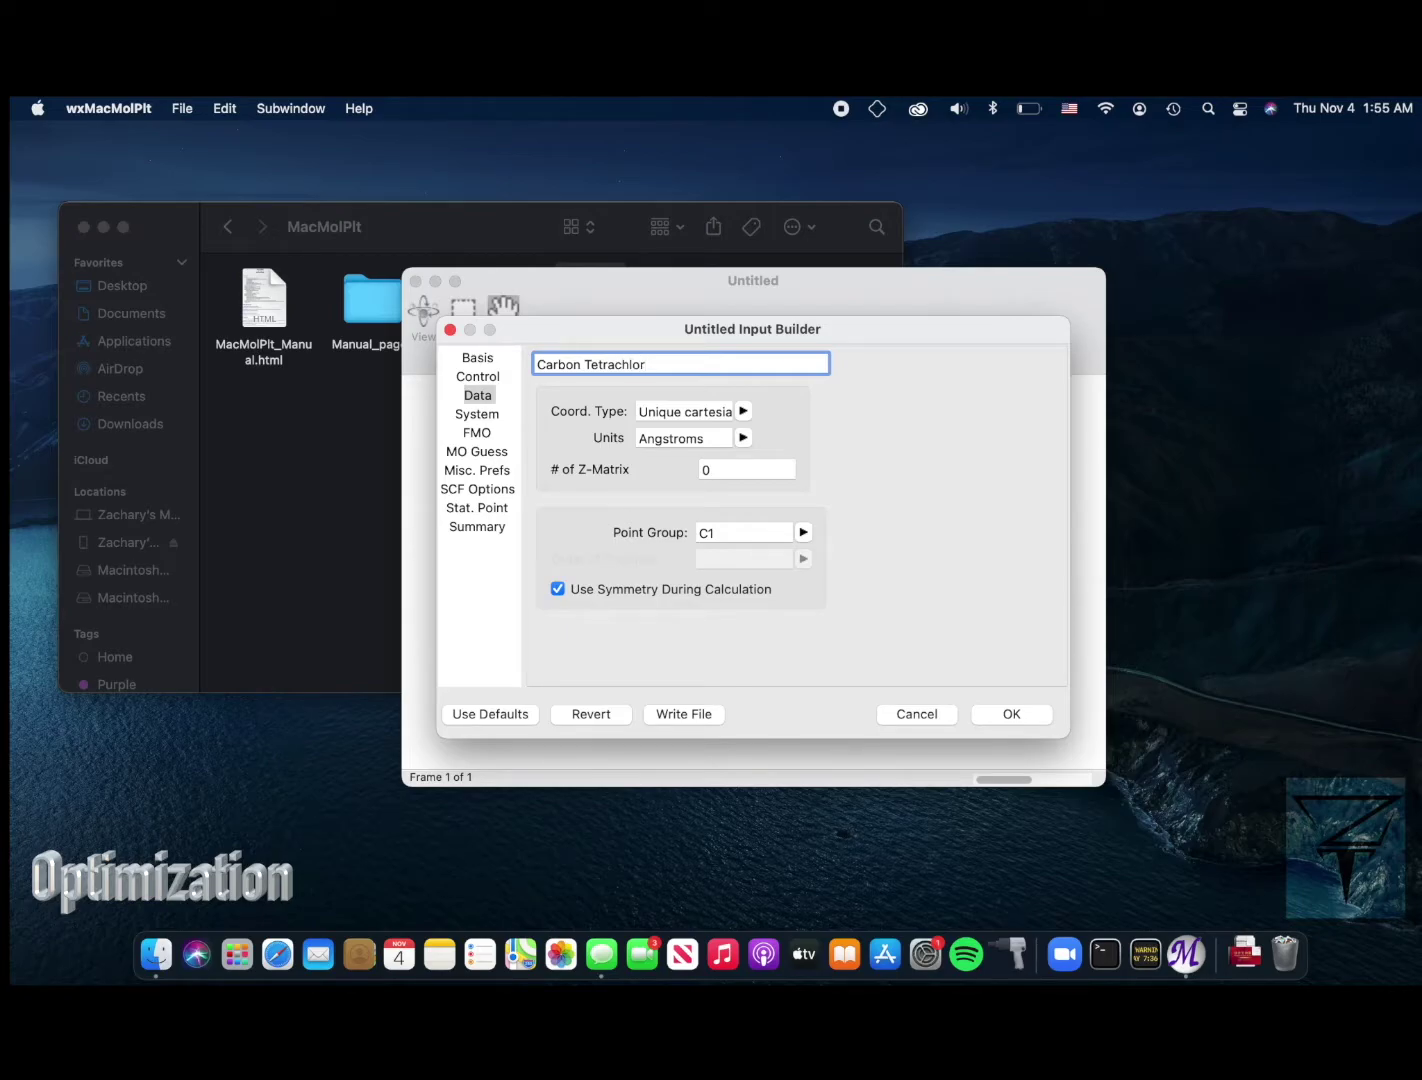
- Step through the System, FMO, Guess, Misc, SCF and Stationary Point pages to the Summary
click(477, 414)
click(481, 432)
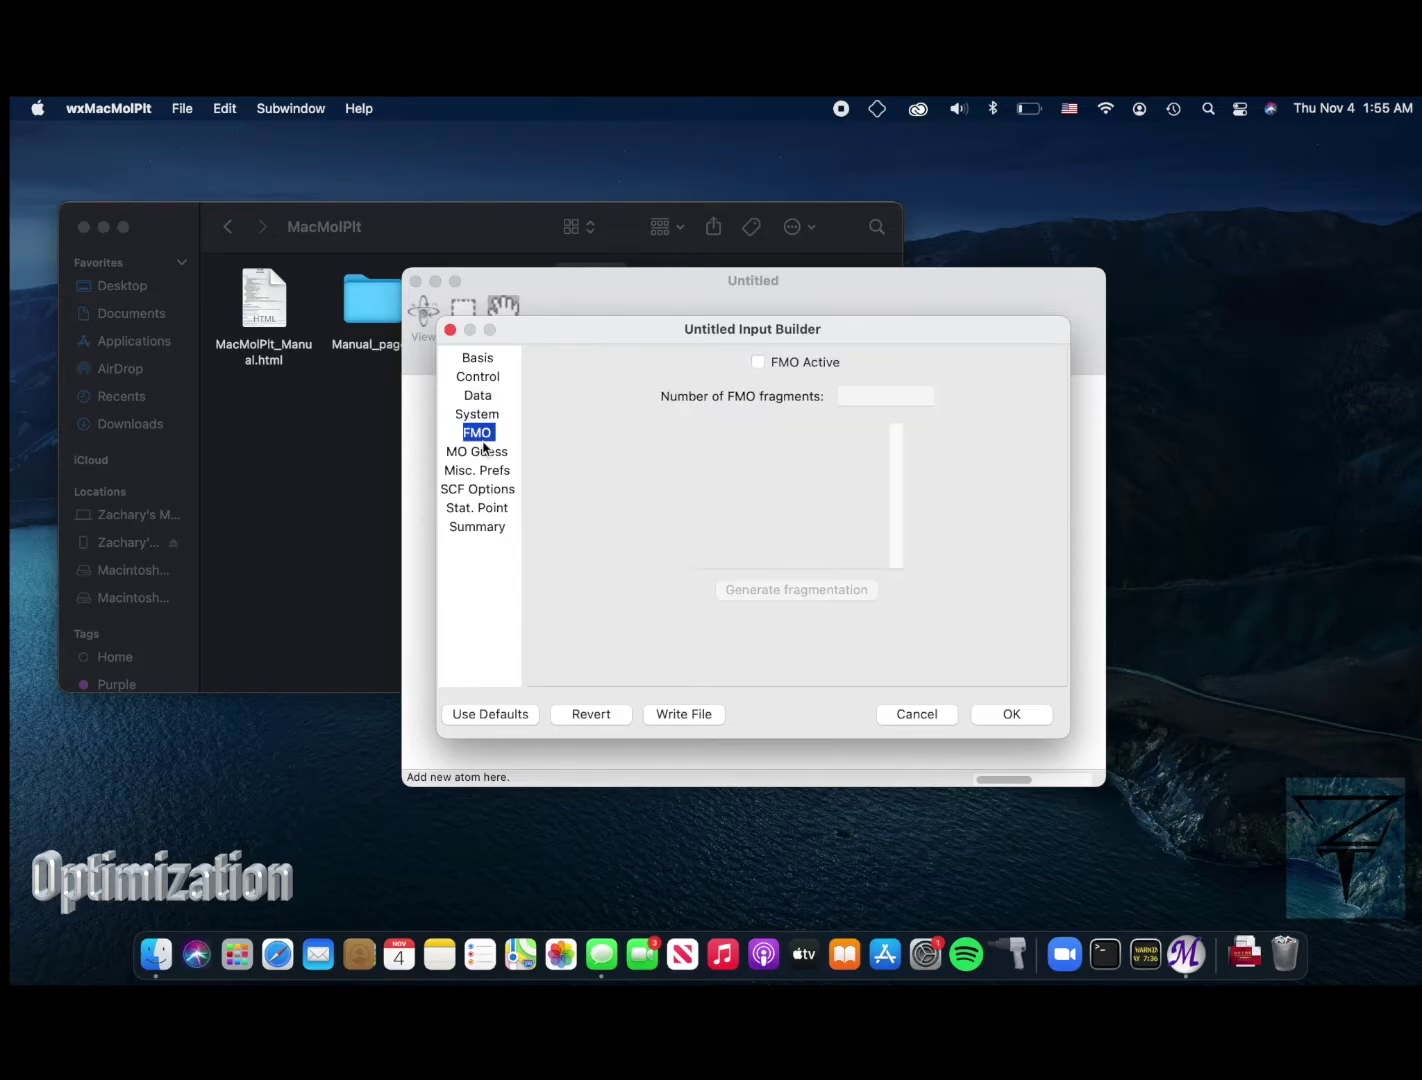
click(483, 451)
click(488, 472)
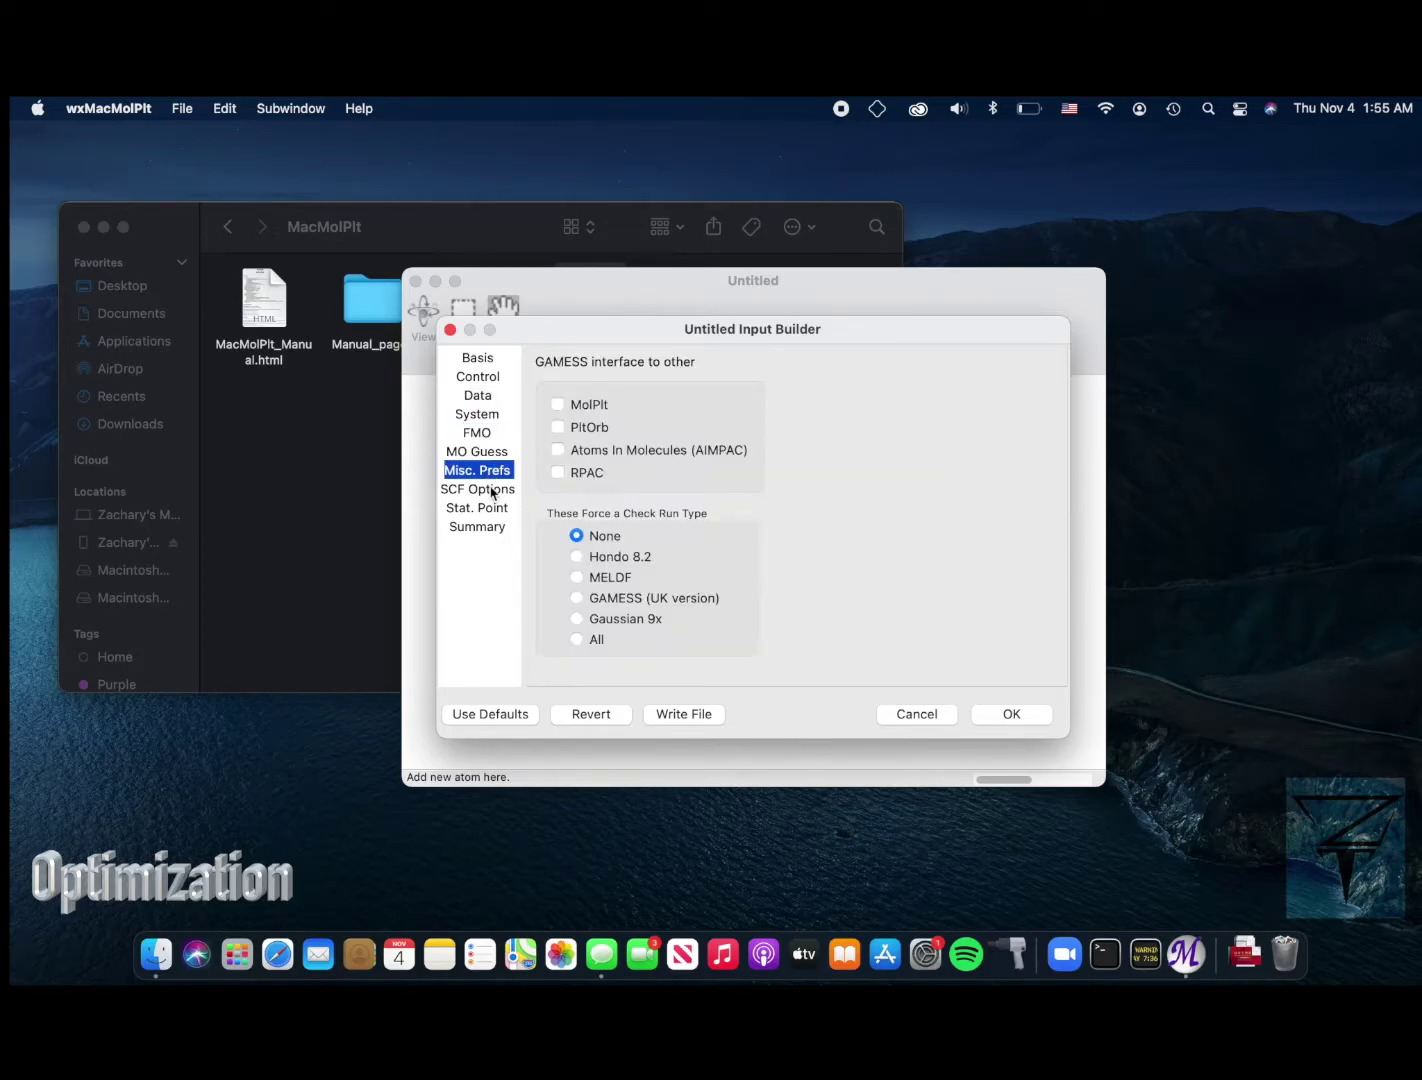
click(491, 491)
click(493, 511)
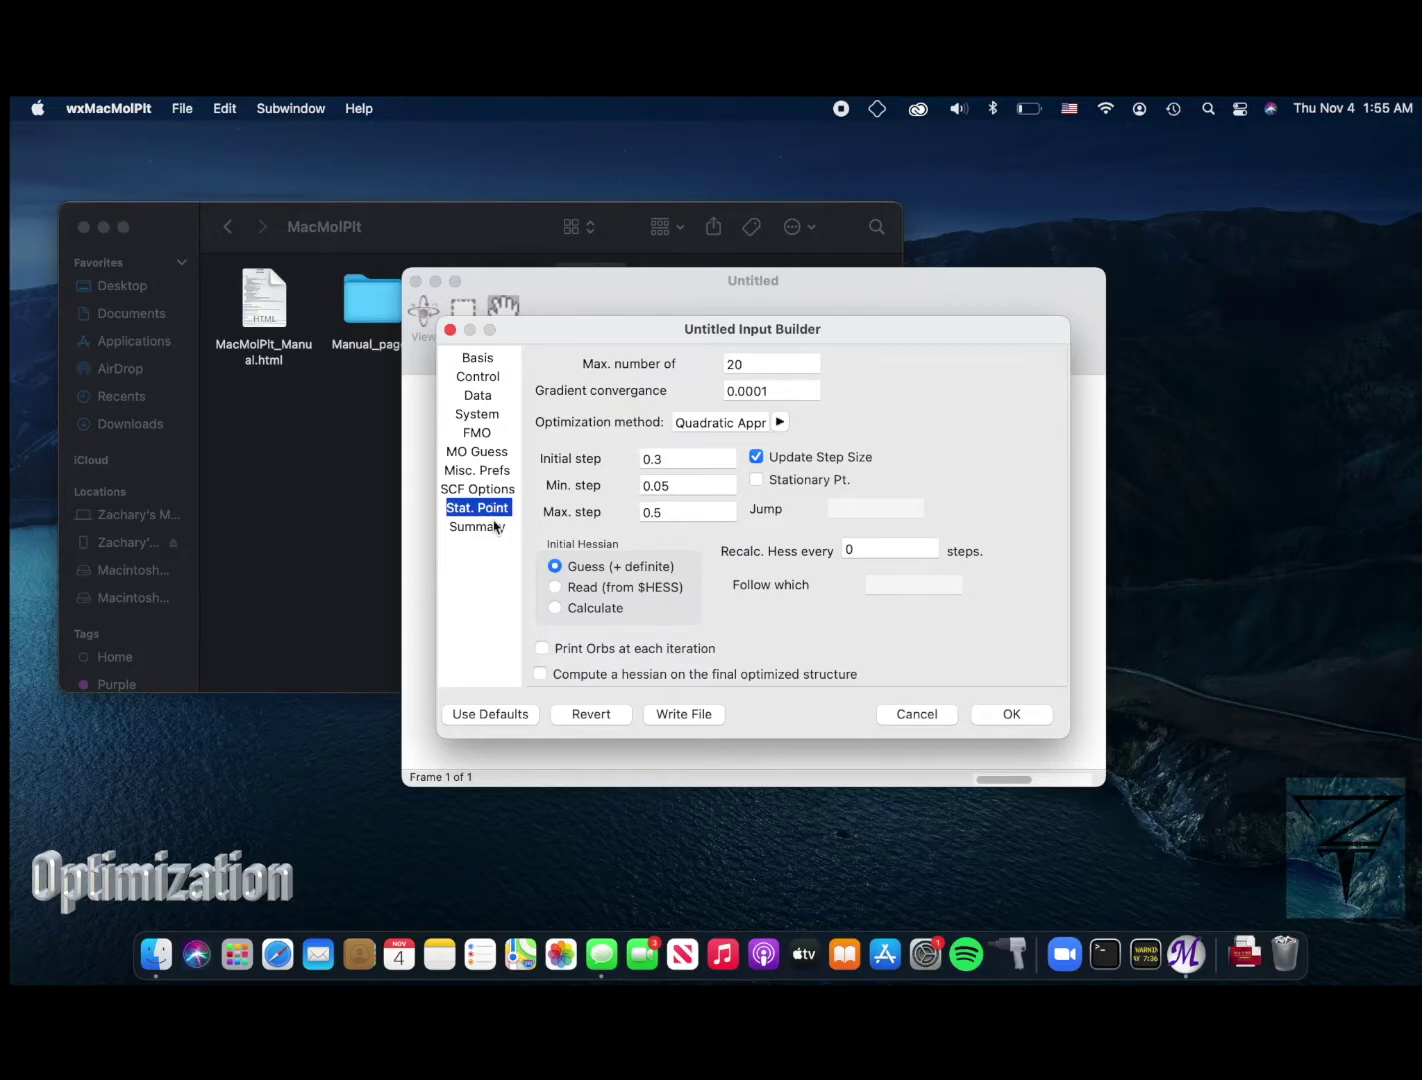
click(495, 527)
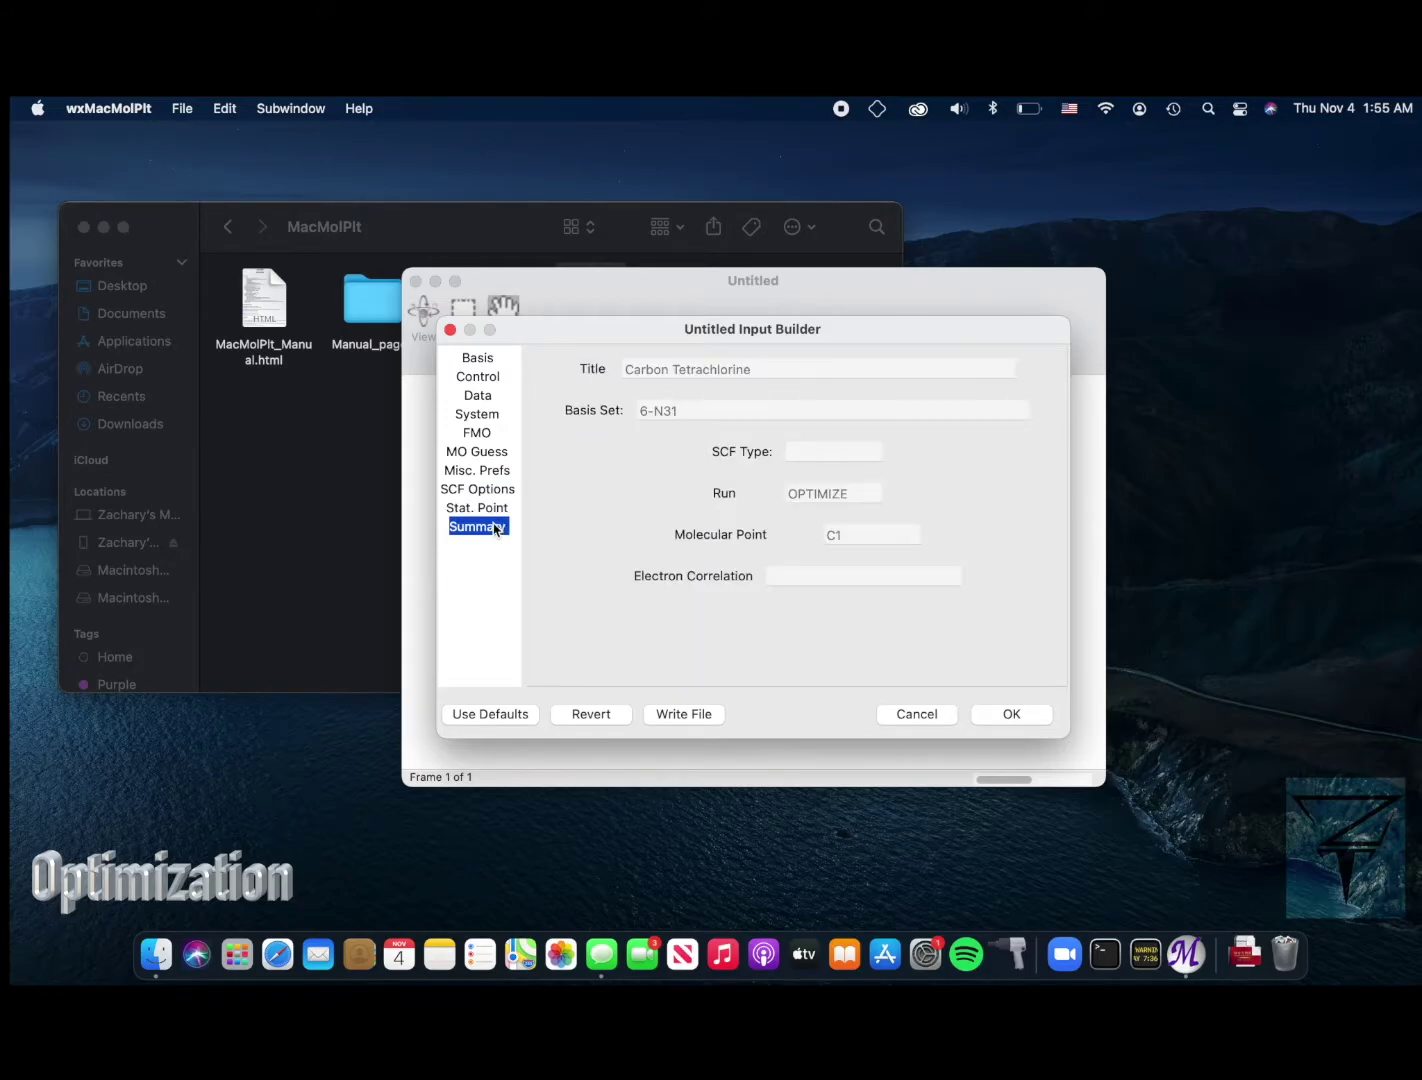
- Save the GAMESS input as Carbon_Tetrachlorine.inp on the Desktop
click(697, 717)
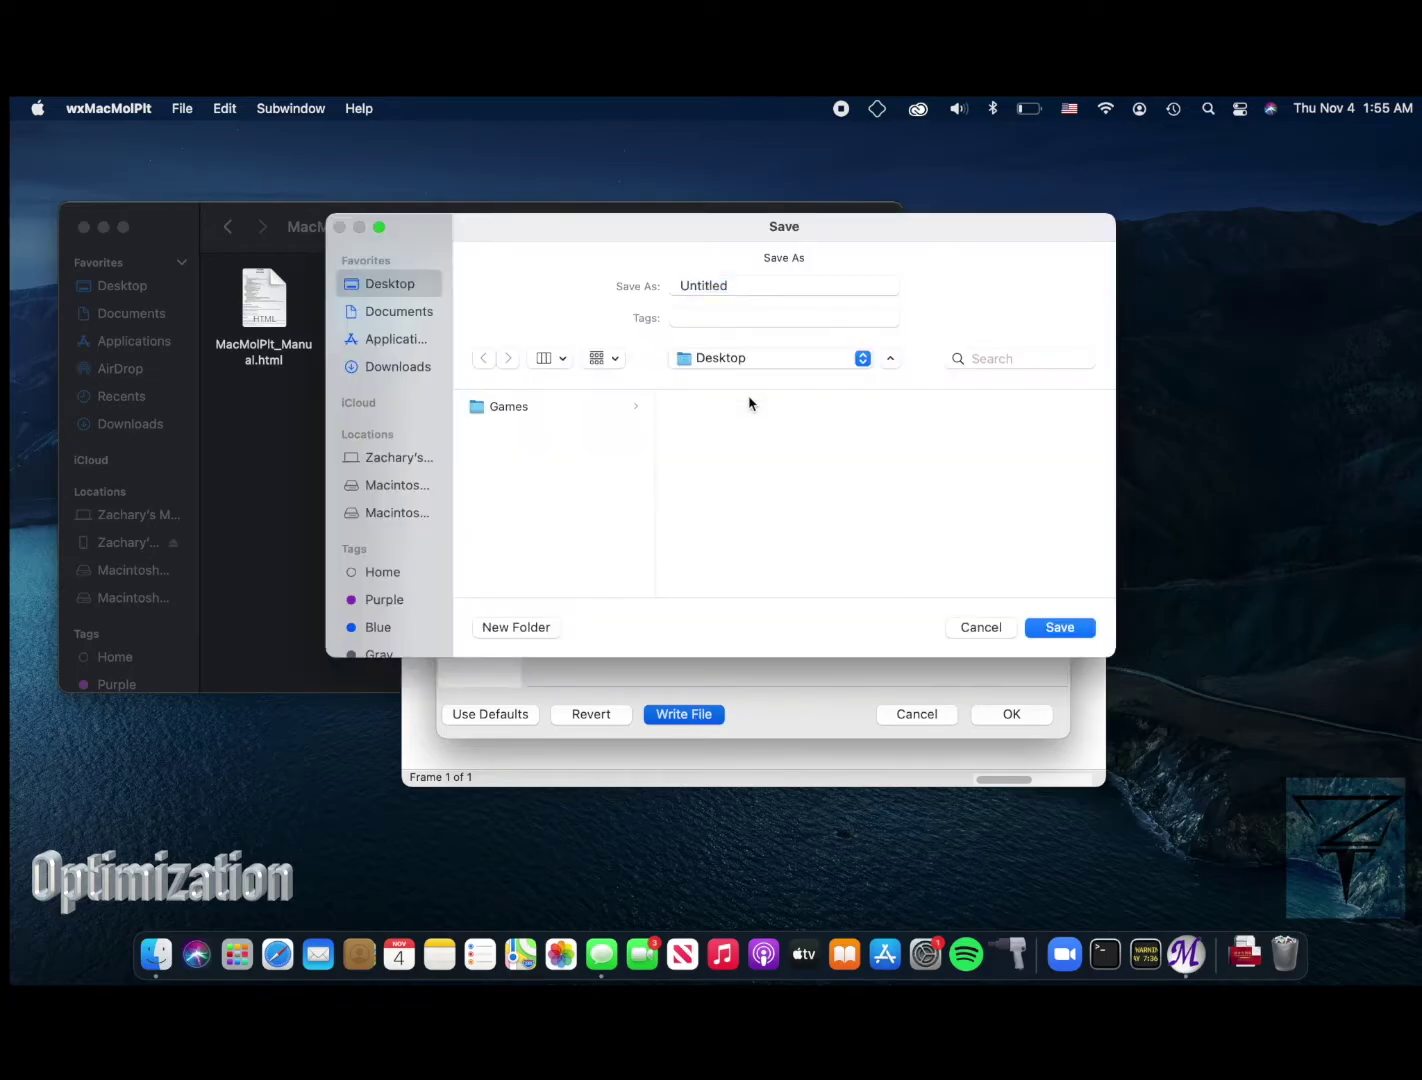
text(Carbon_Tetrachlorin)
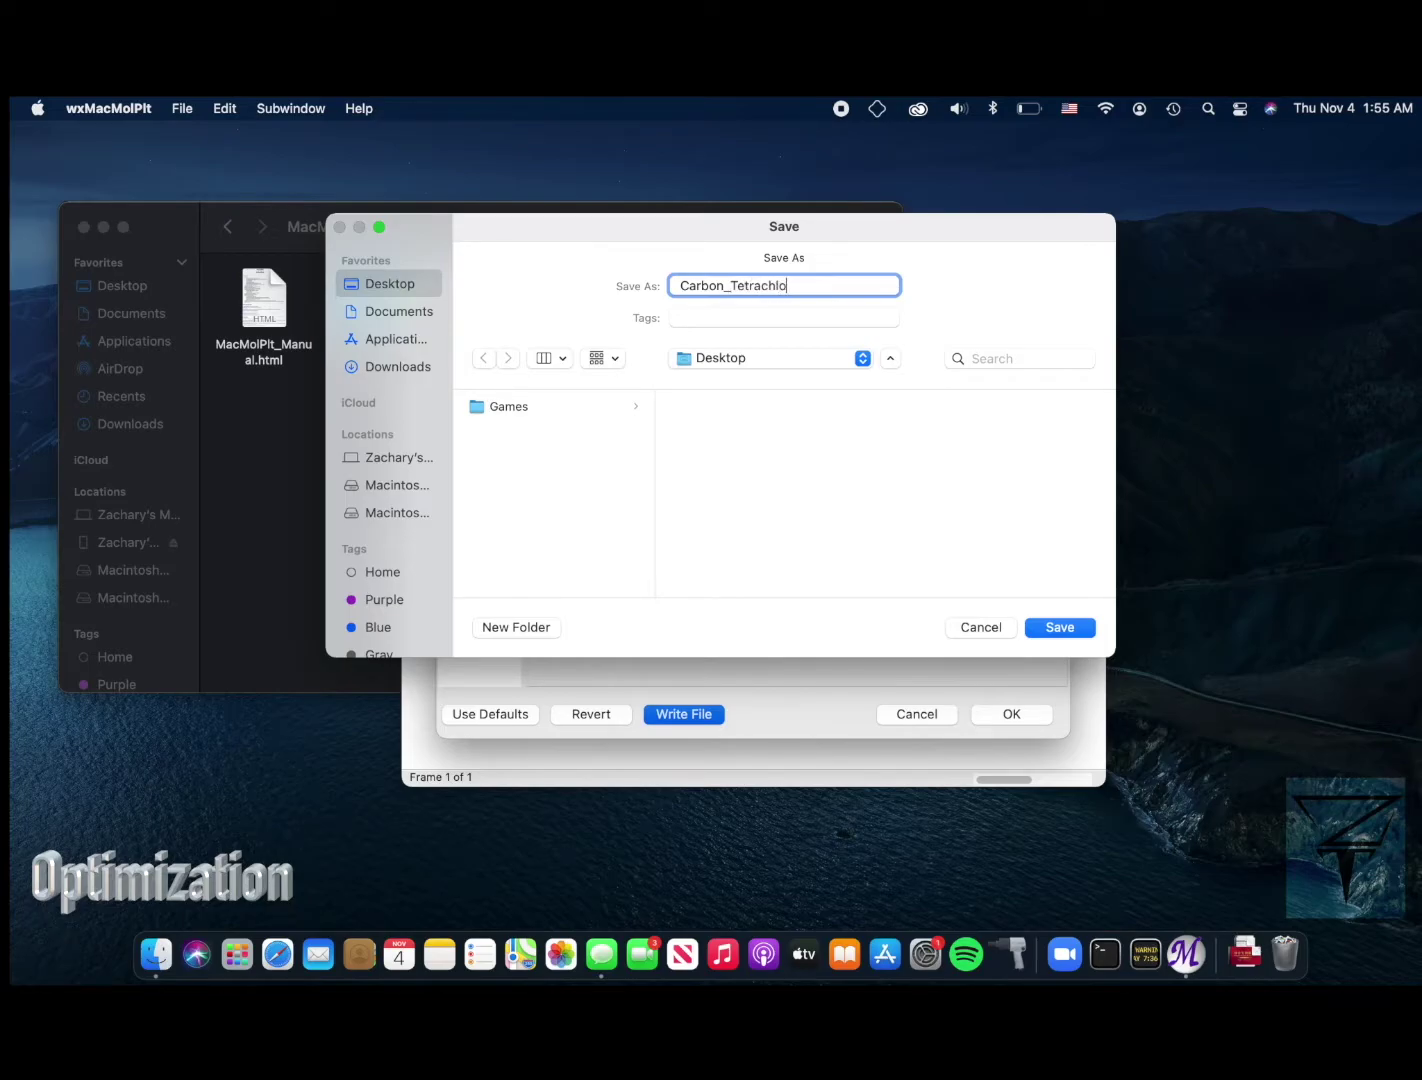
click(1056, 627)
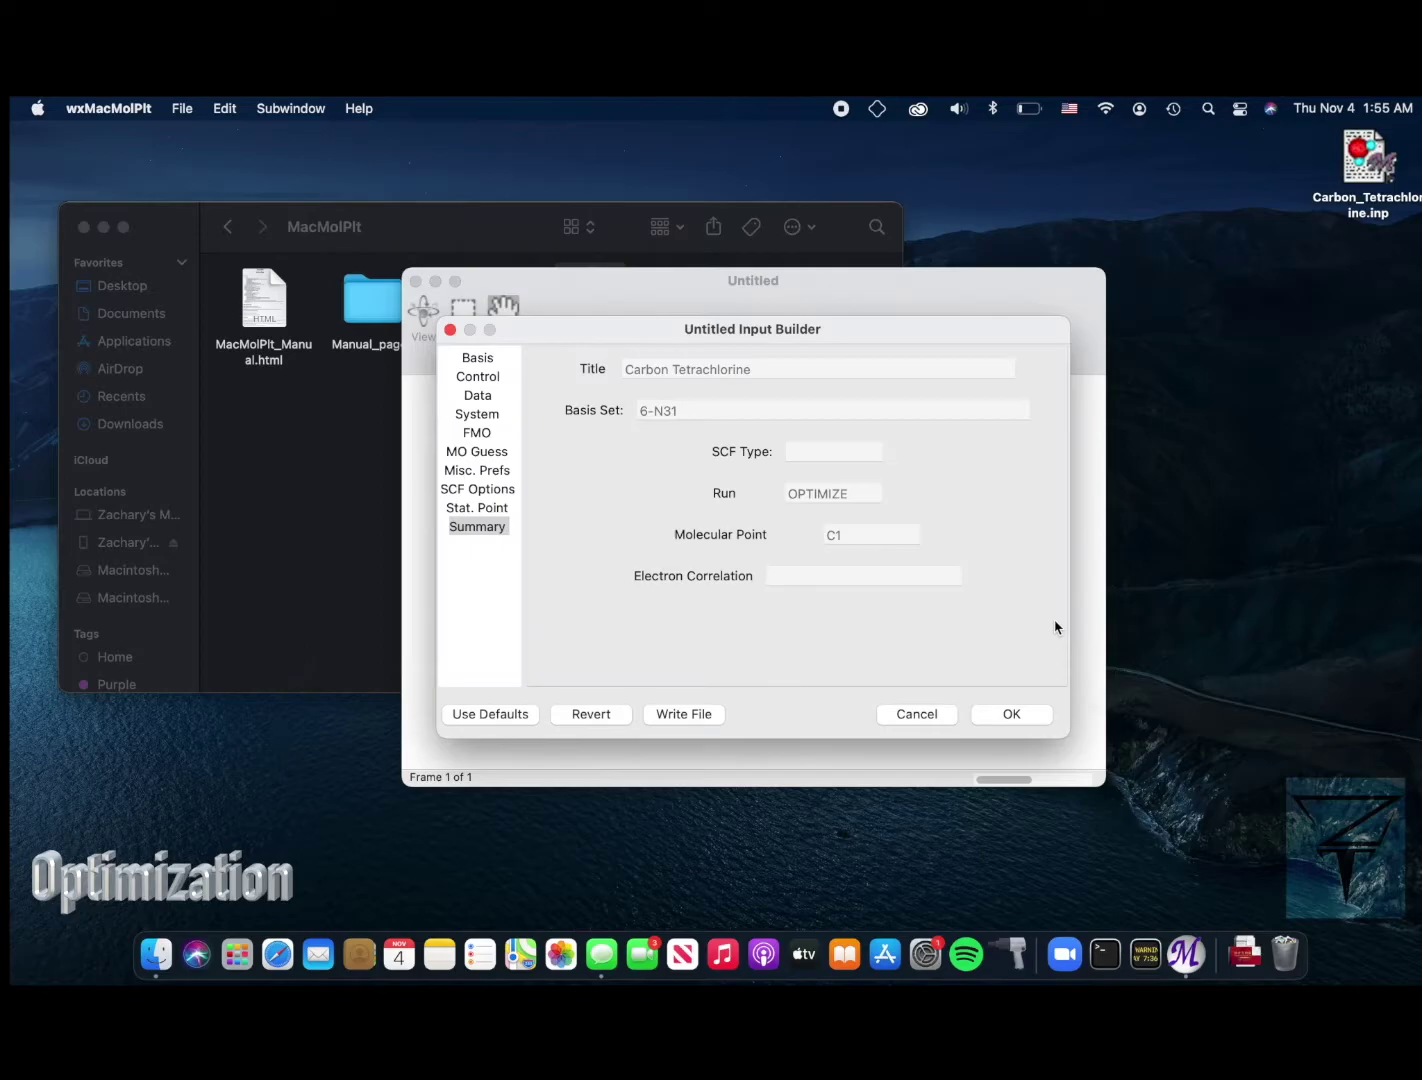
- Close the Input Builder and the Untitled molecule window, discarding unsaved changes
click(1011, 716)
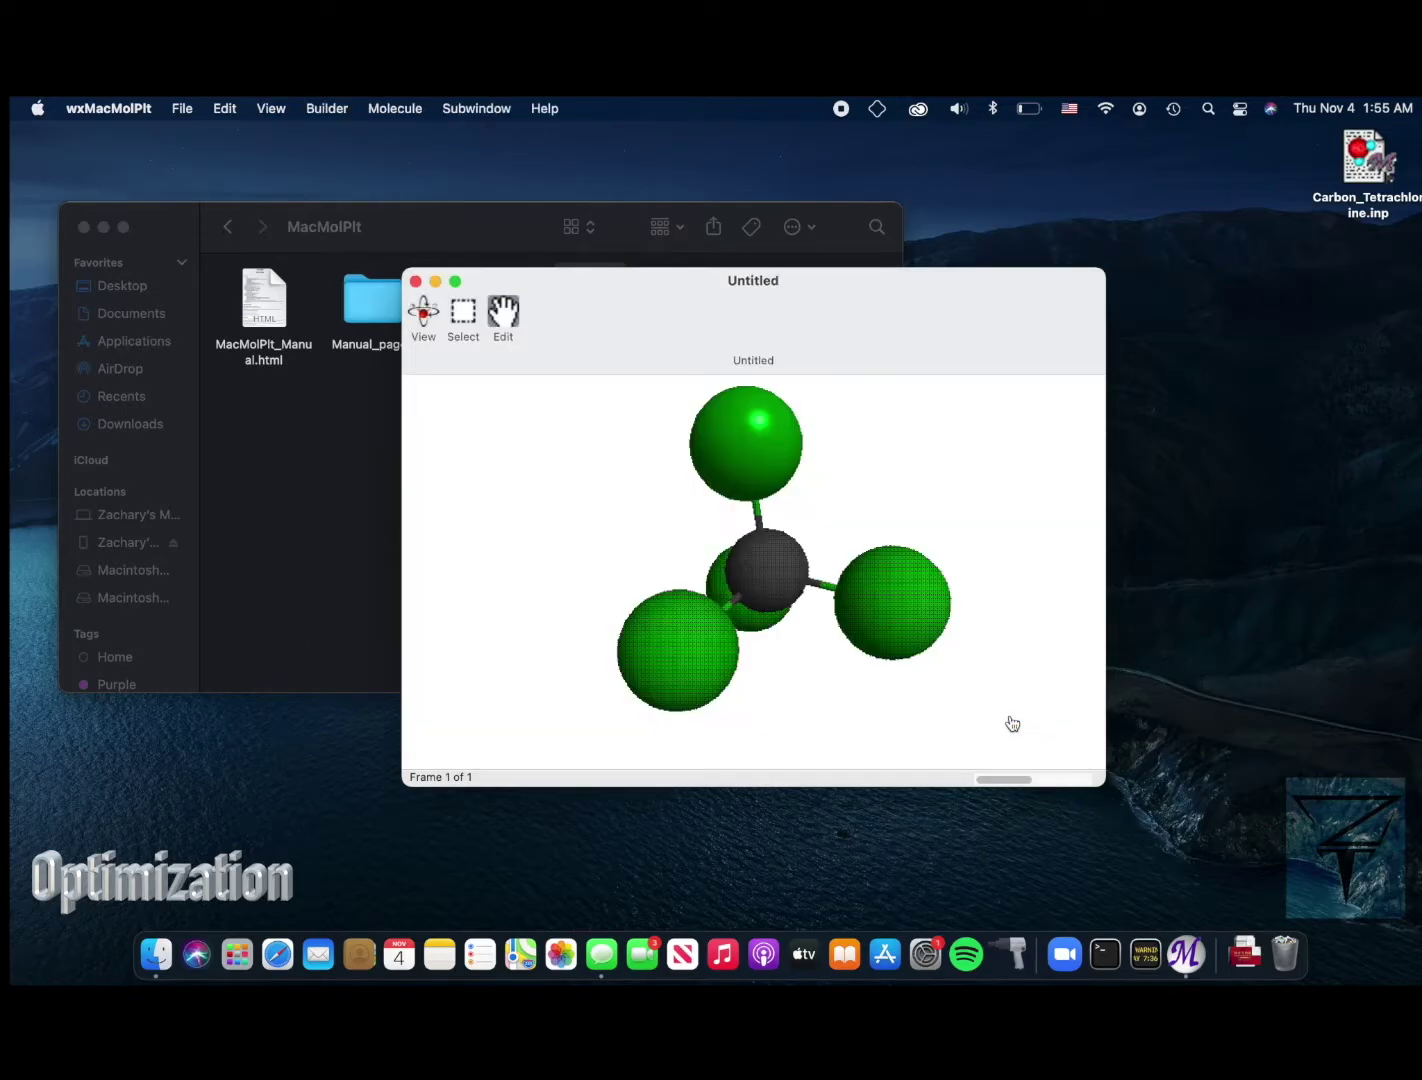
click(417, 285)
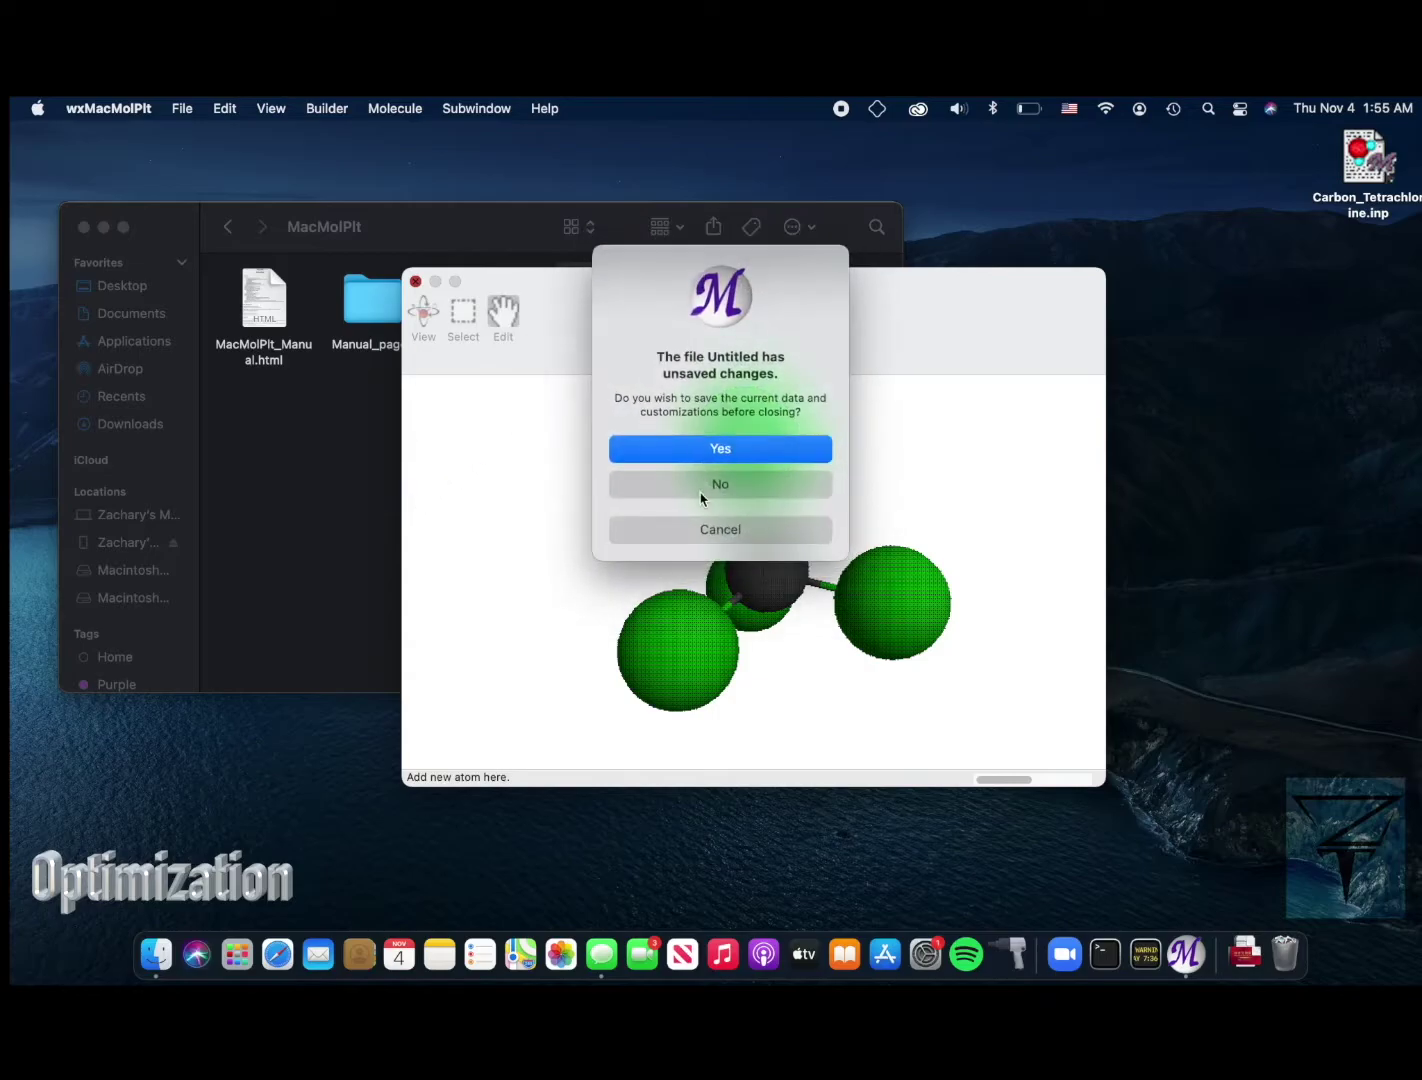
click(716, 487)
- From Games > GamessQ, start the gamessqd daemon and launch the GamessQ application
click(385, 375)
click(228, 226)
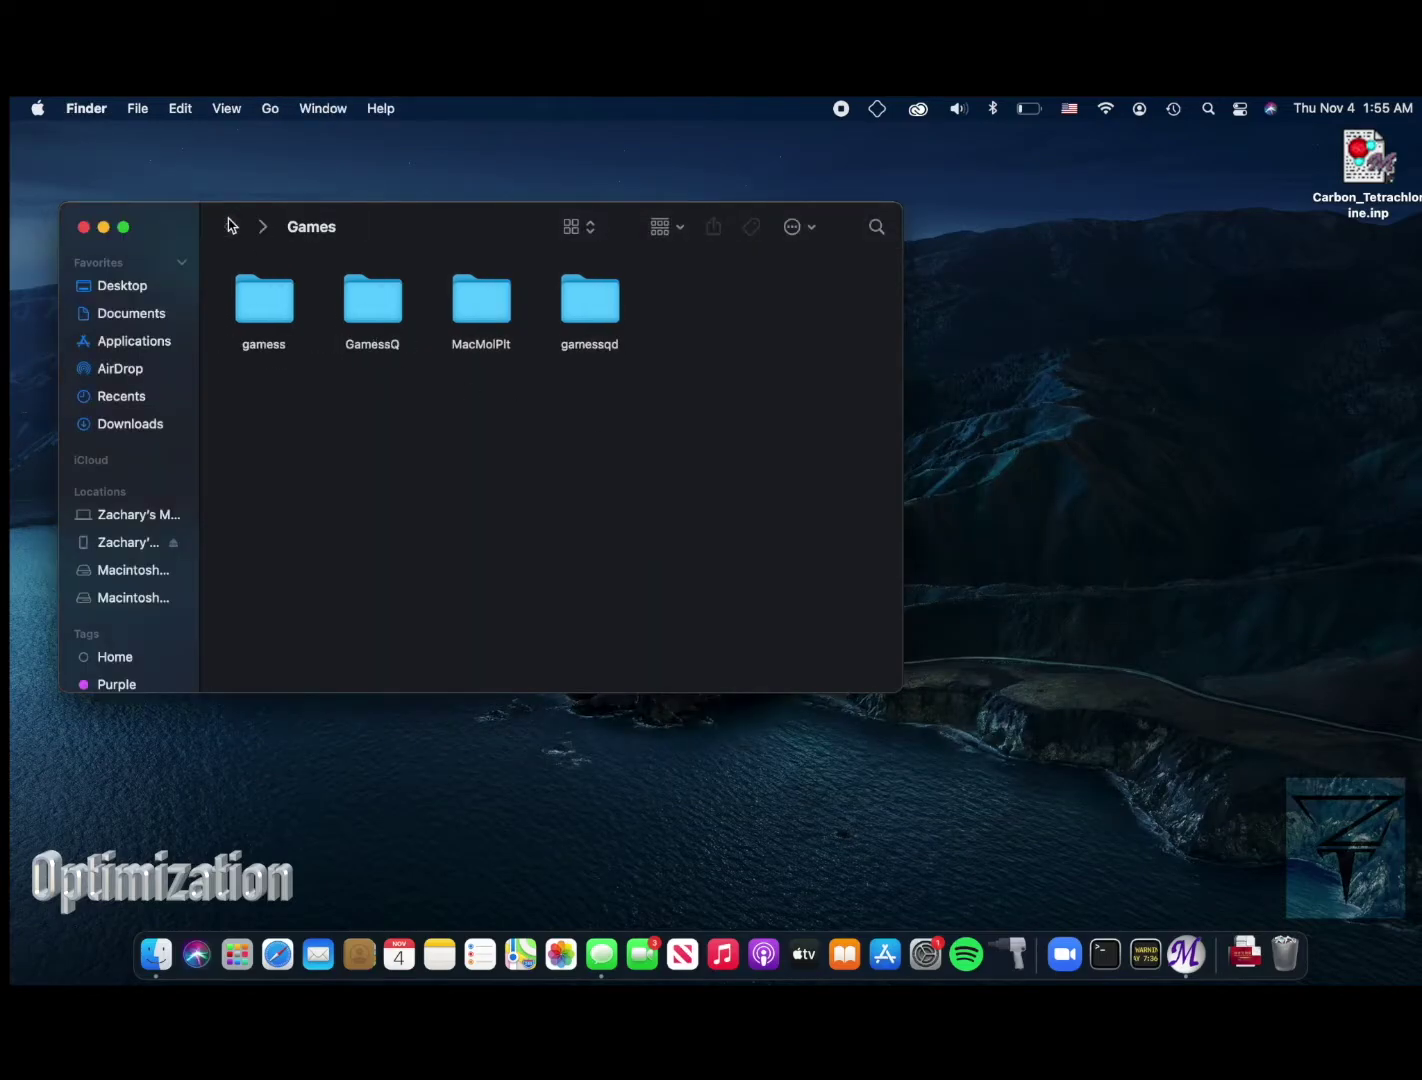
double_click(378, 306)
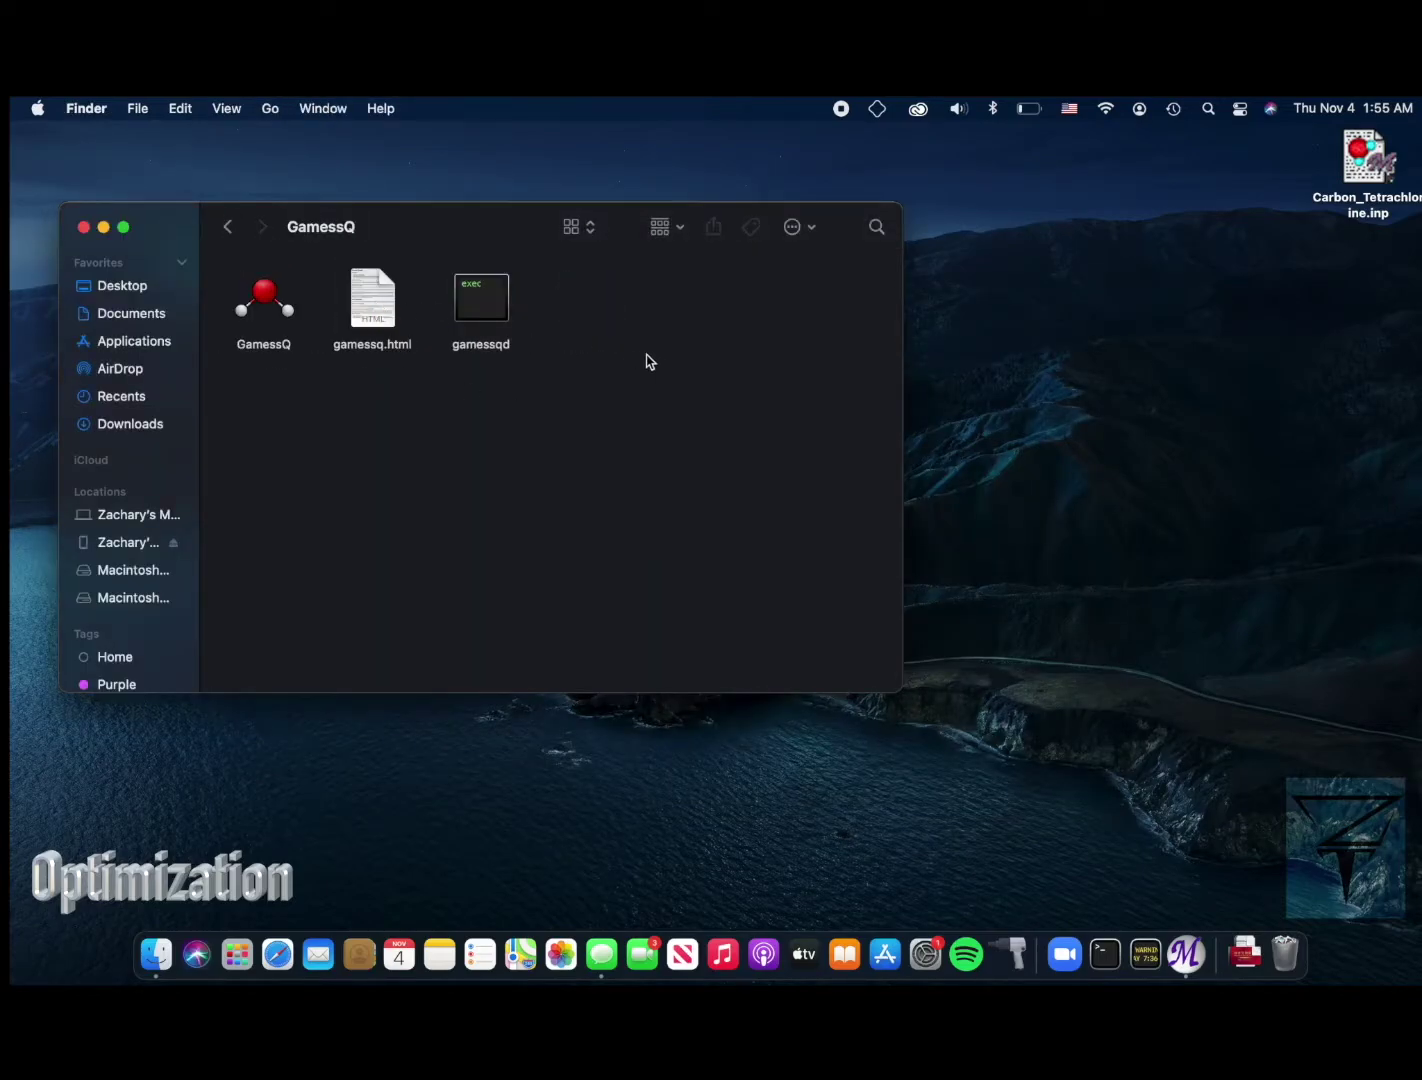
double_click(480, 311)
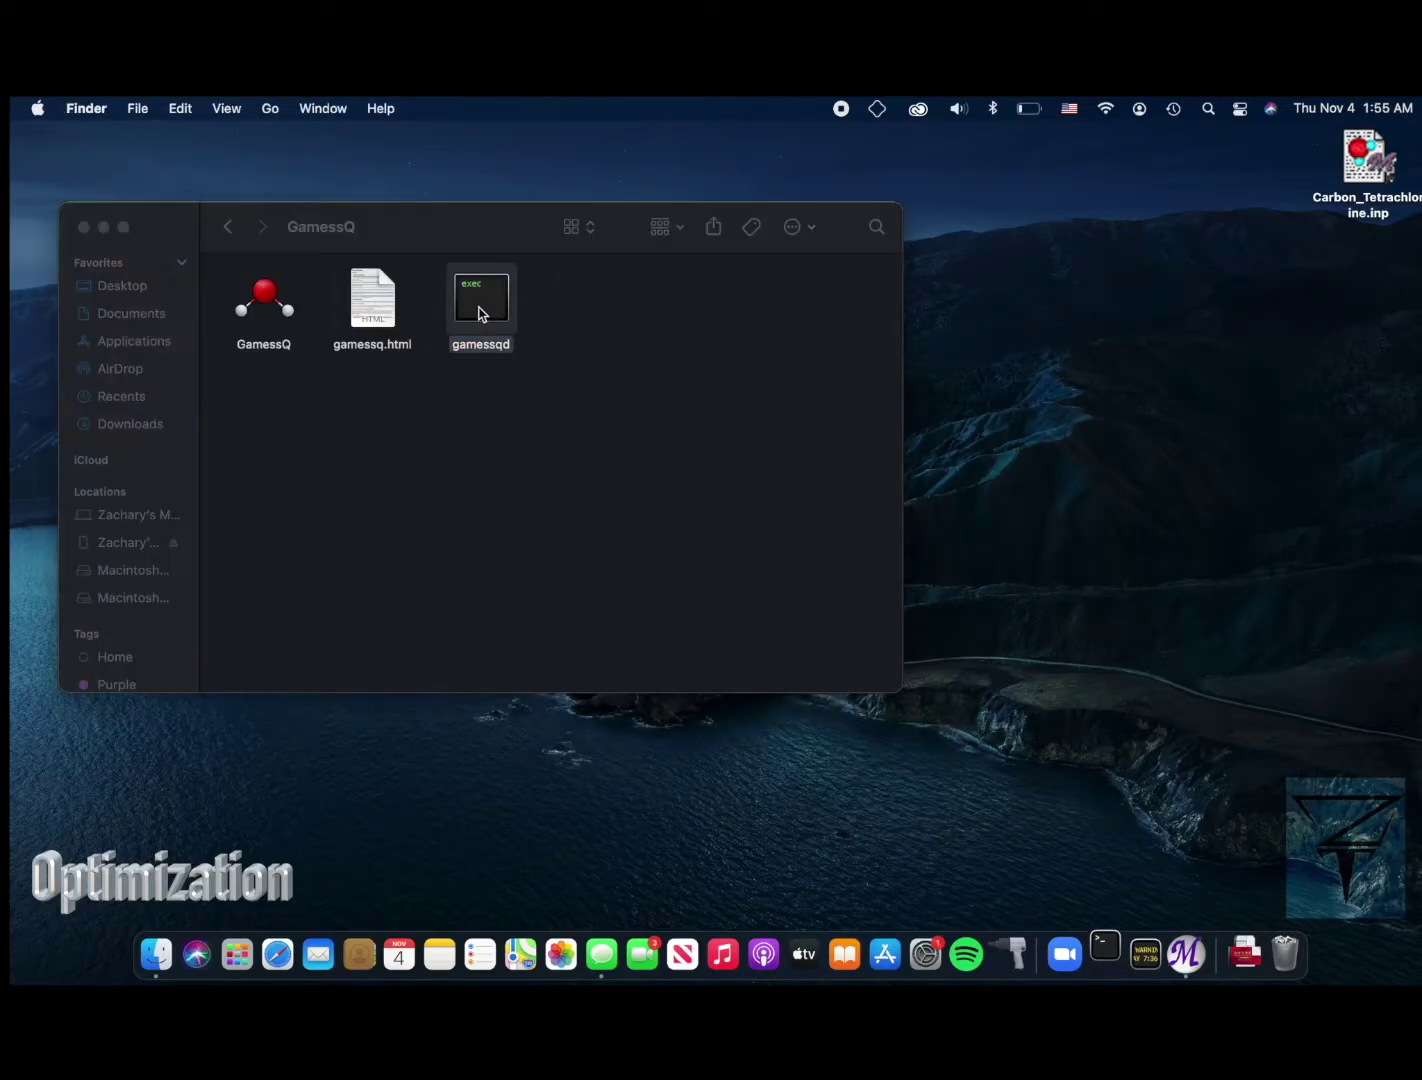
click(271, 308)
double_click(271, 306)
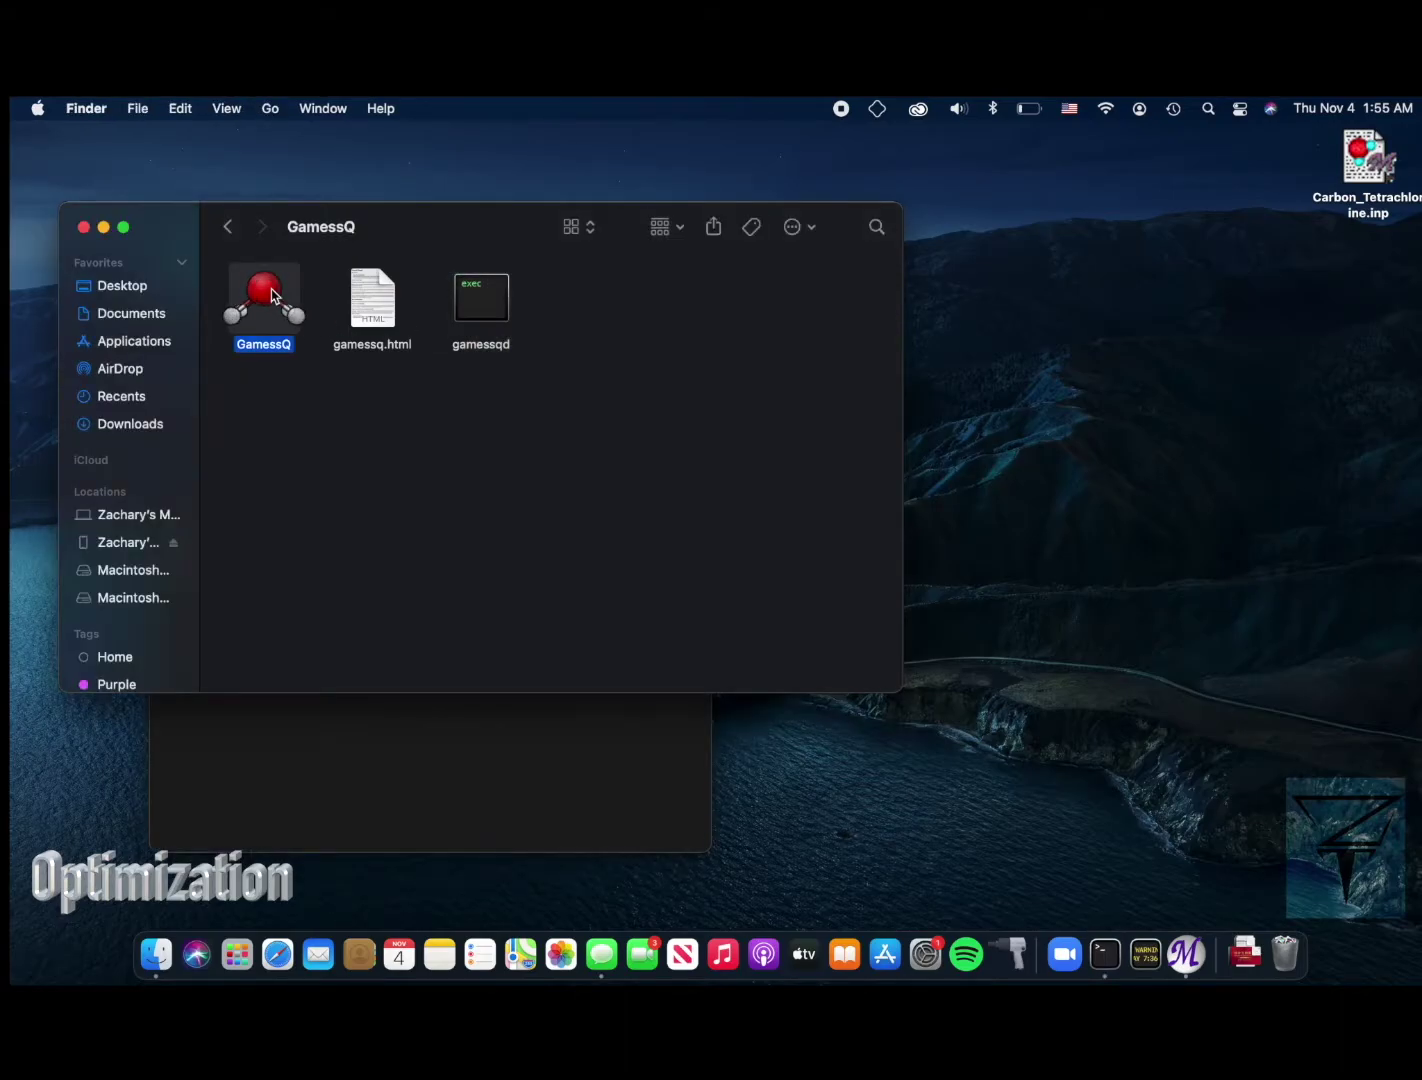
- Queue Carbon_Tetrachlorine.inp from the Desktop in GamessQ as a 2-processor job
click(104, 228)
drag(1378, 148, 733, 584)
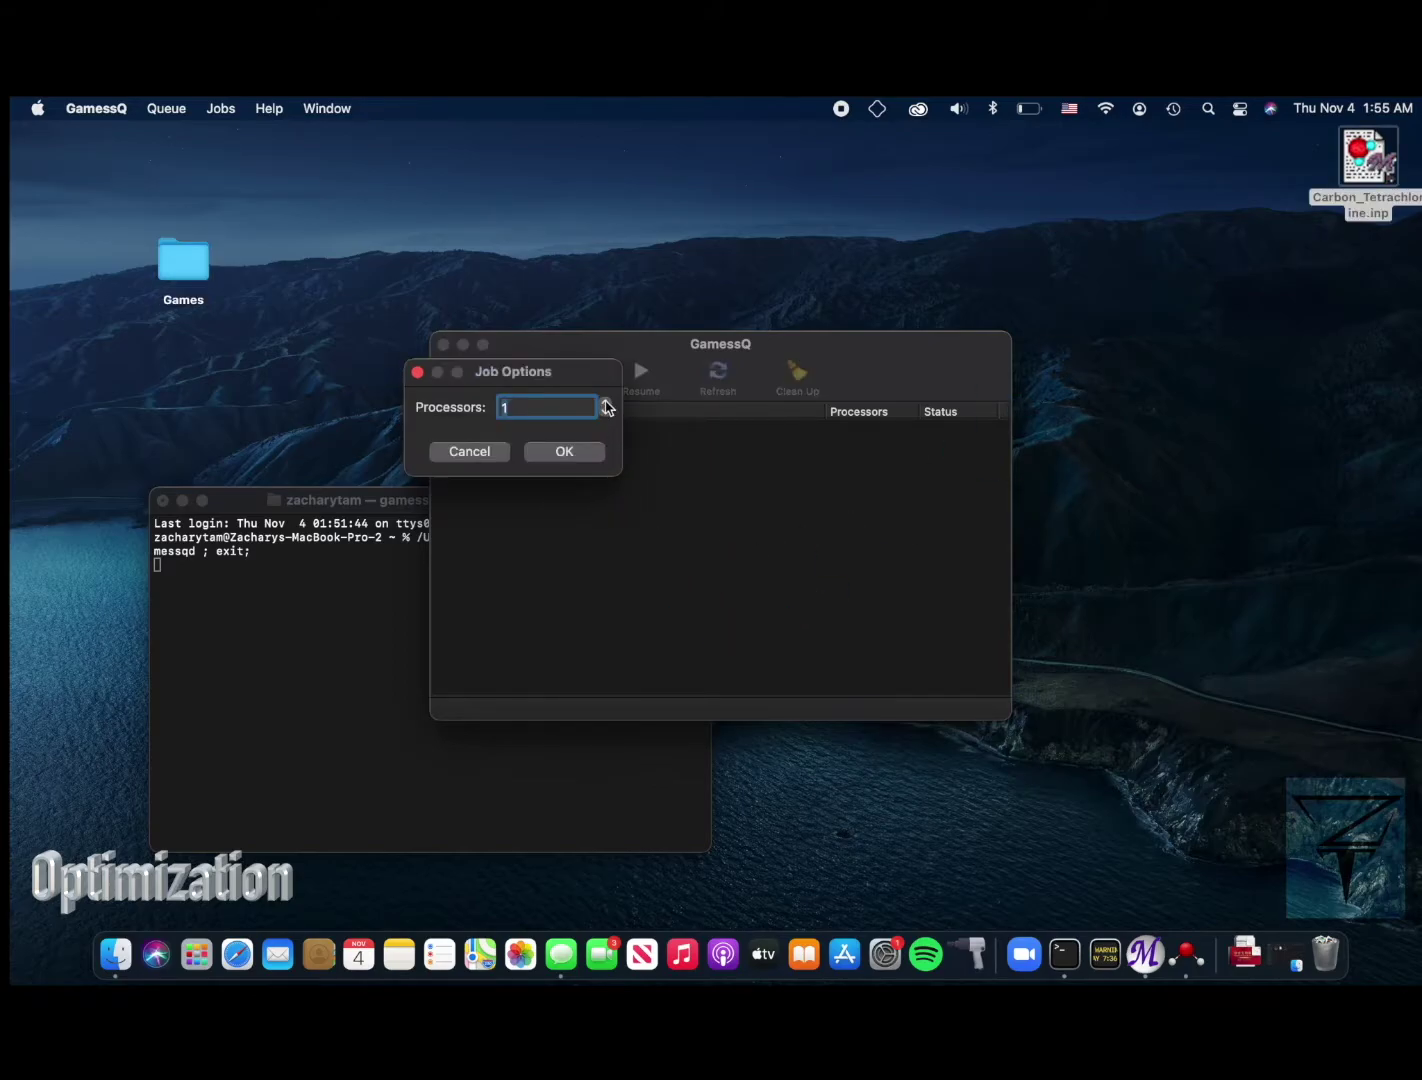
click(566, 452)
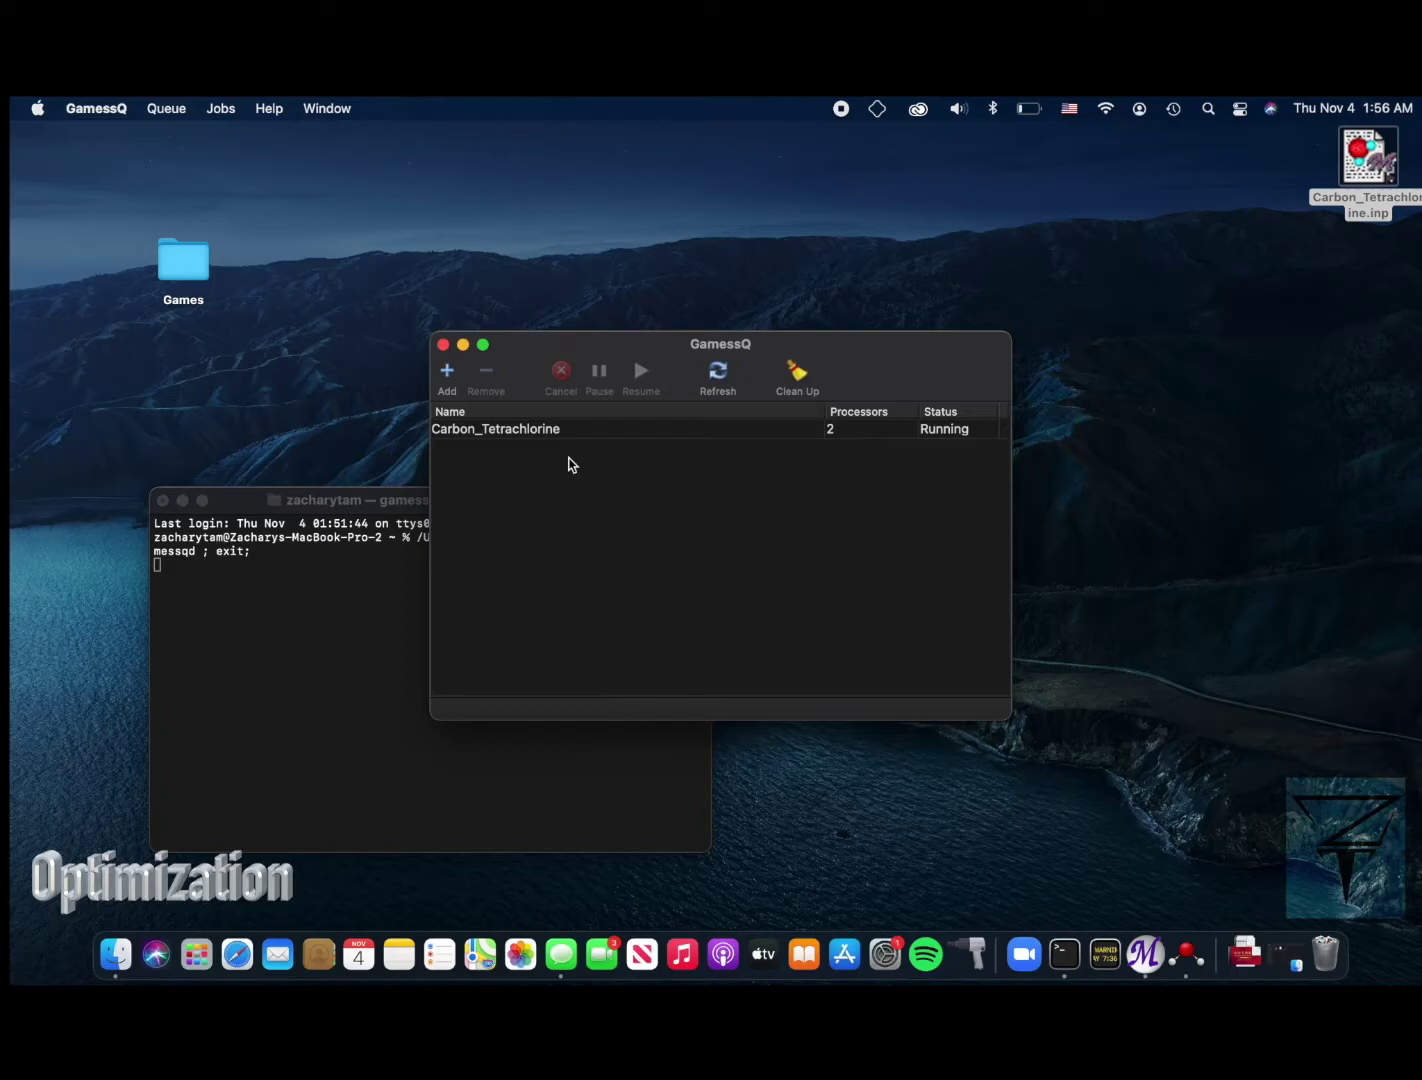
- Open Carbon_Tetrachlorine_0.log from Games > gamessqd in Console and highlight the normal-termination line
double_click(179, 264)
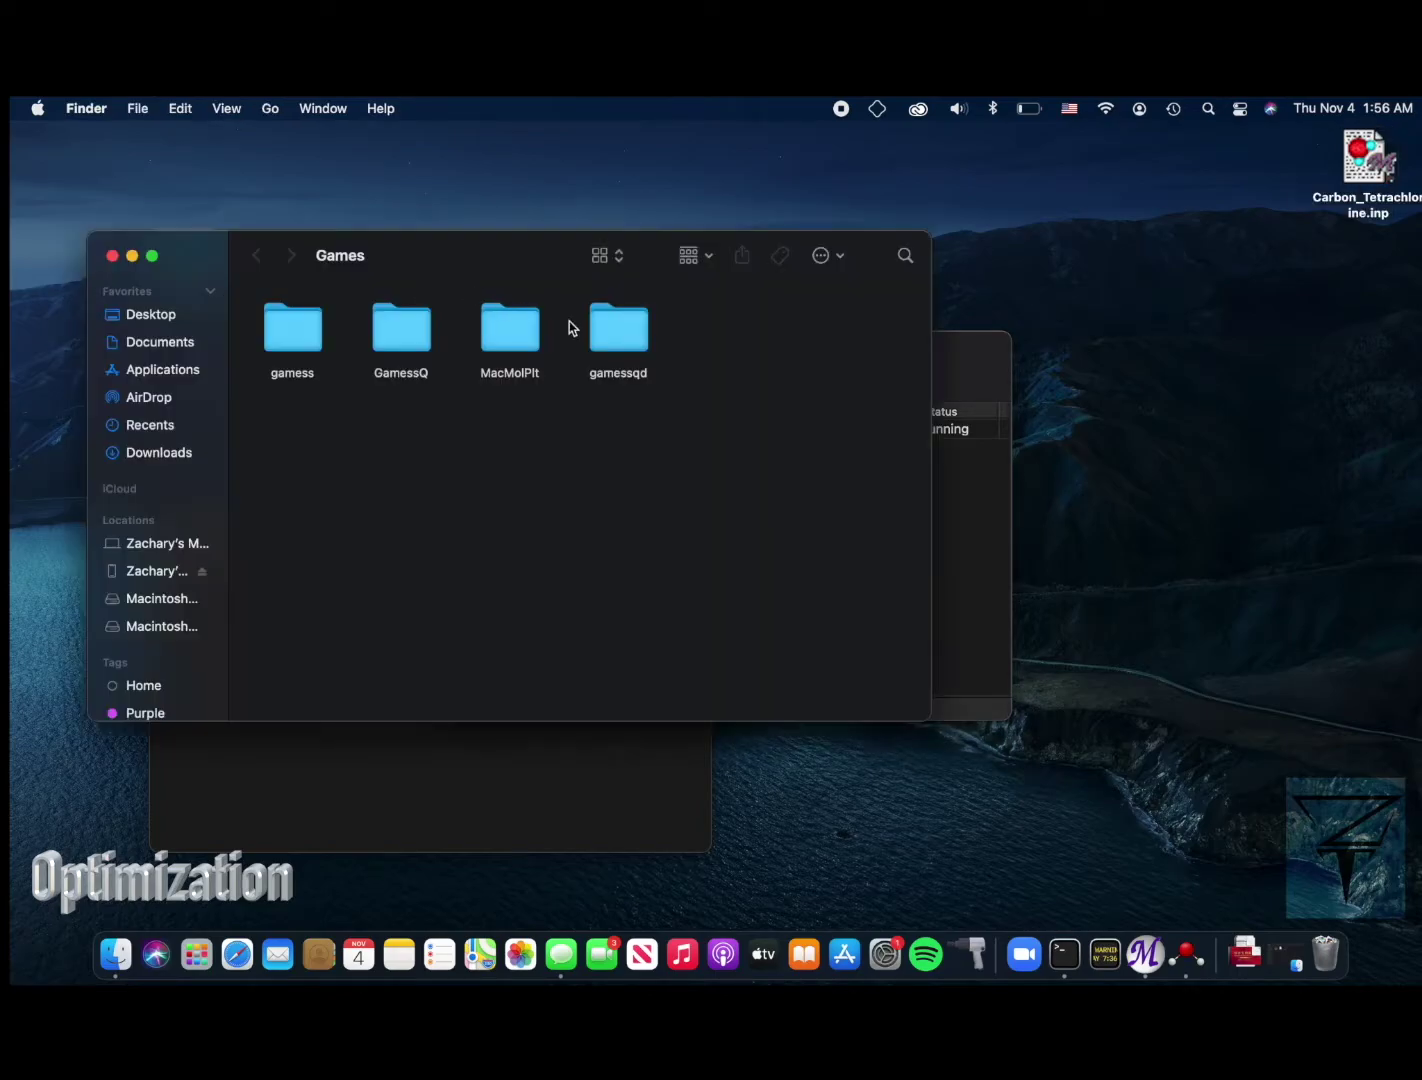
double_click(612, 330)
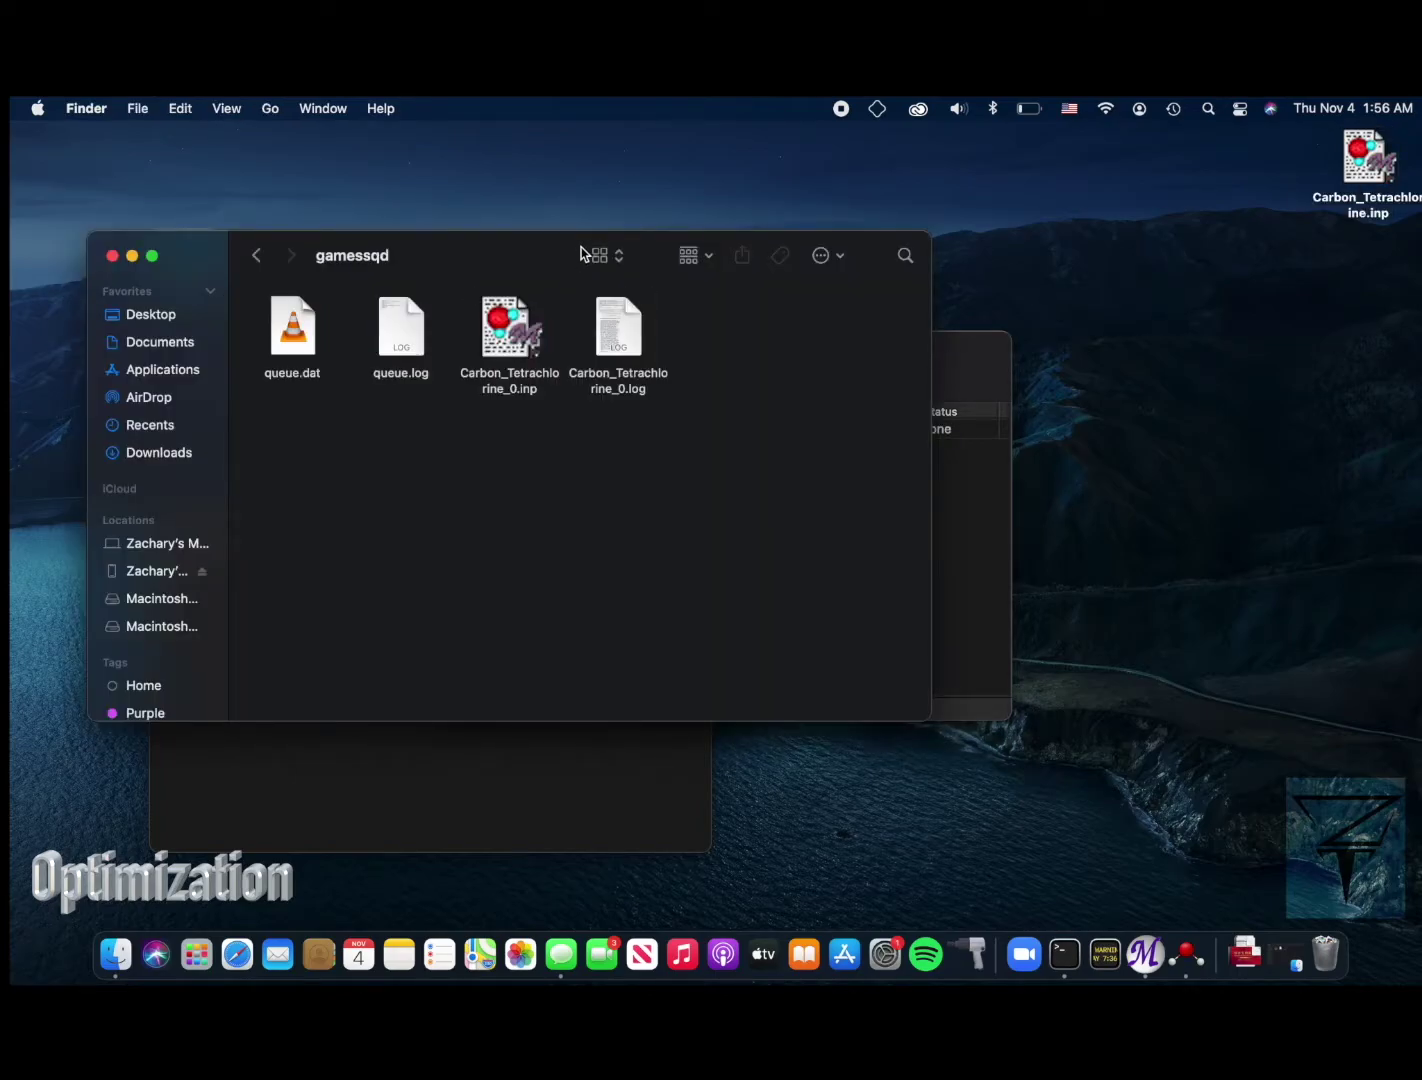
drag(581, 247, 442, 222)
double_click(487, 299)
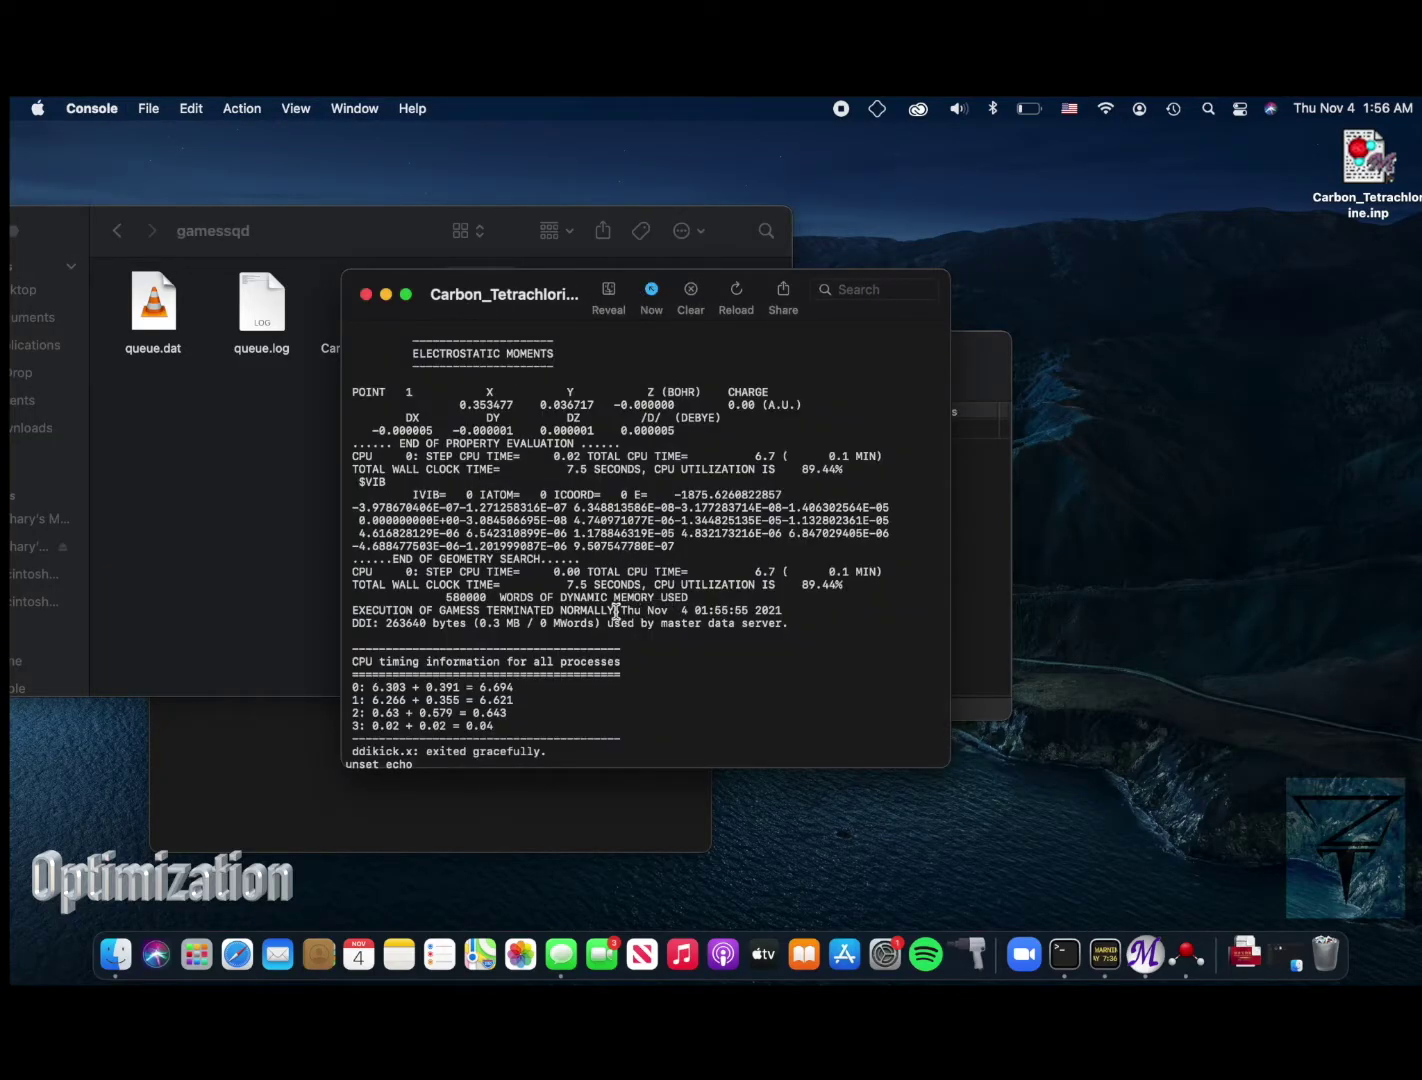
drag(615, 610, 352, 612)
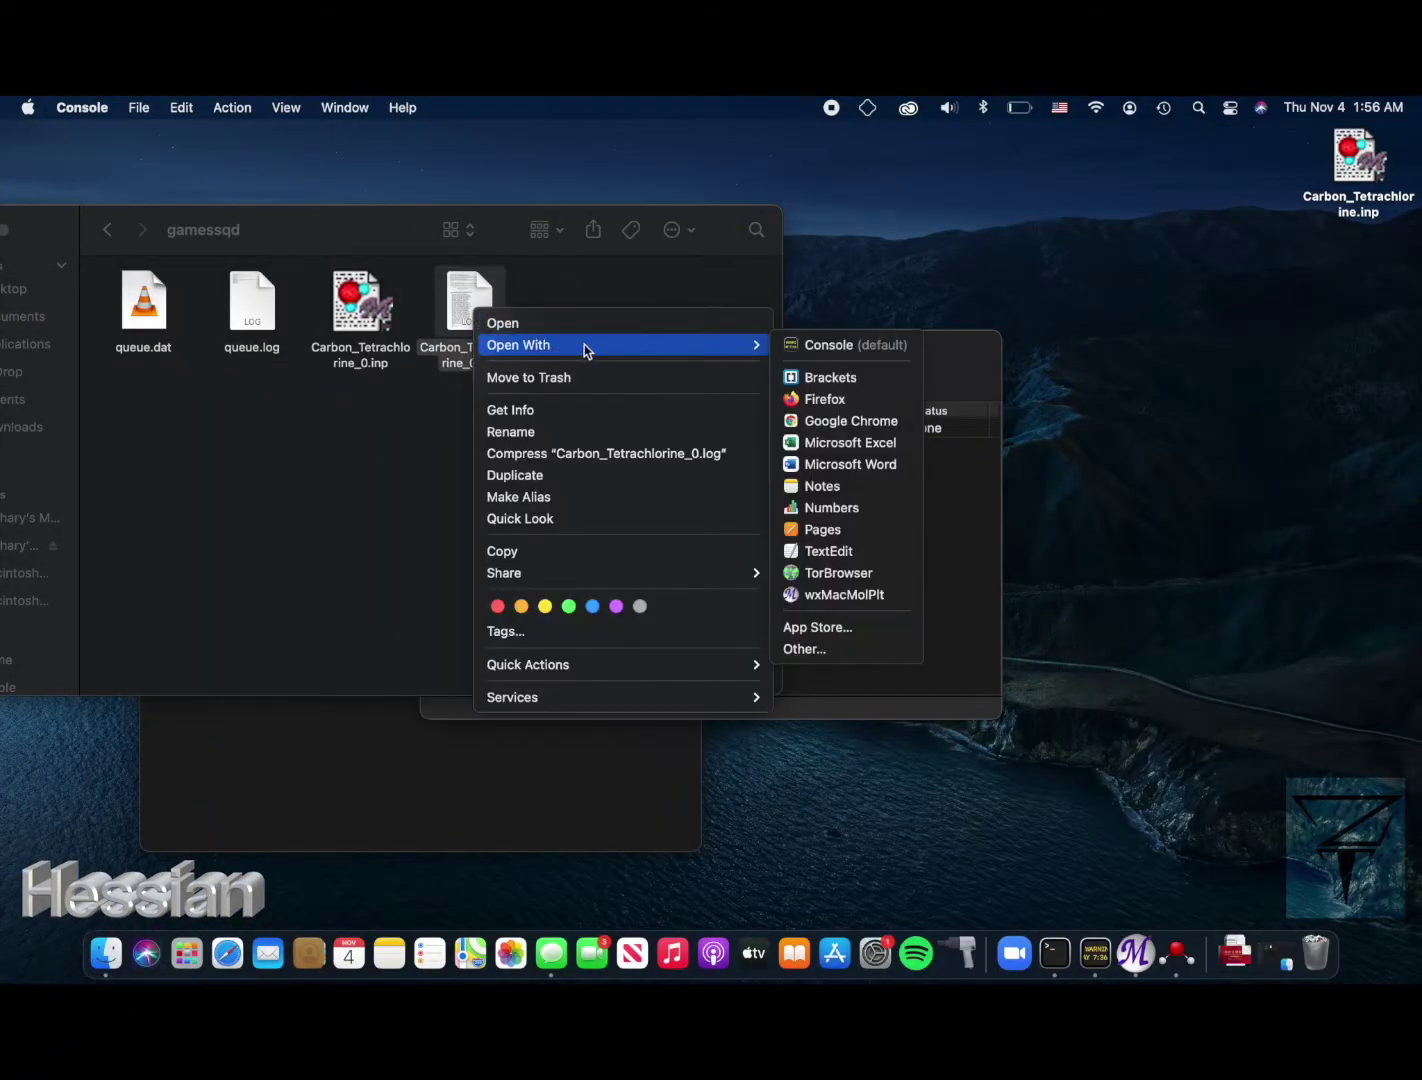
- Open the optimized log in wxMacMolPlt and set the Input Builder run type to Hessian
click(828, 595)
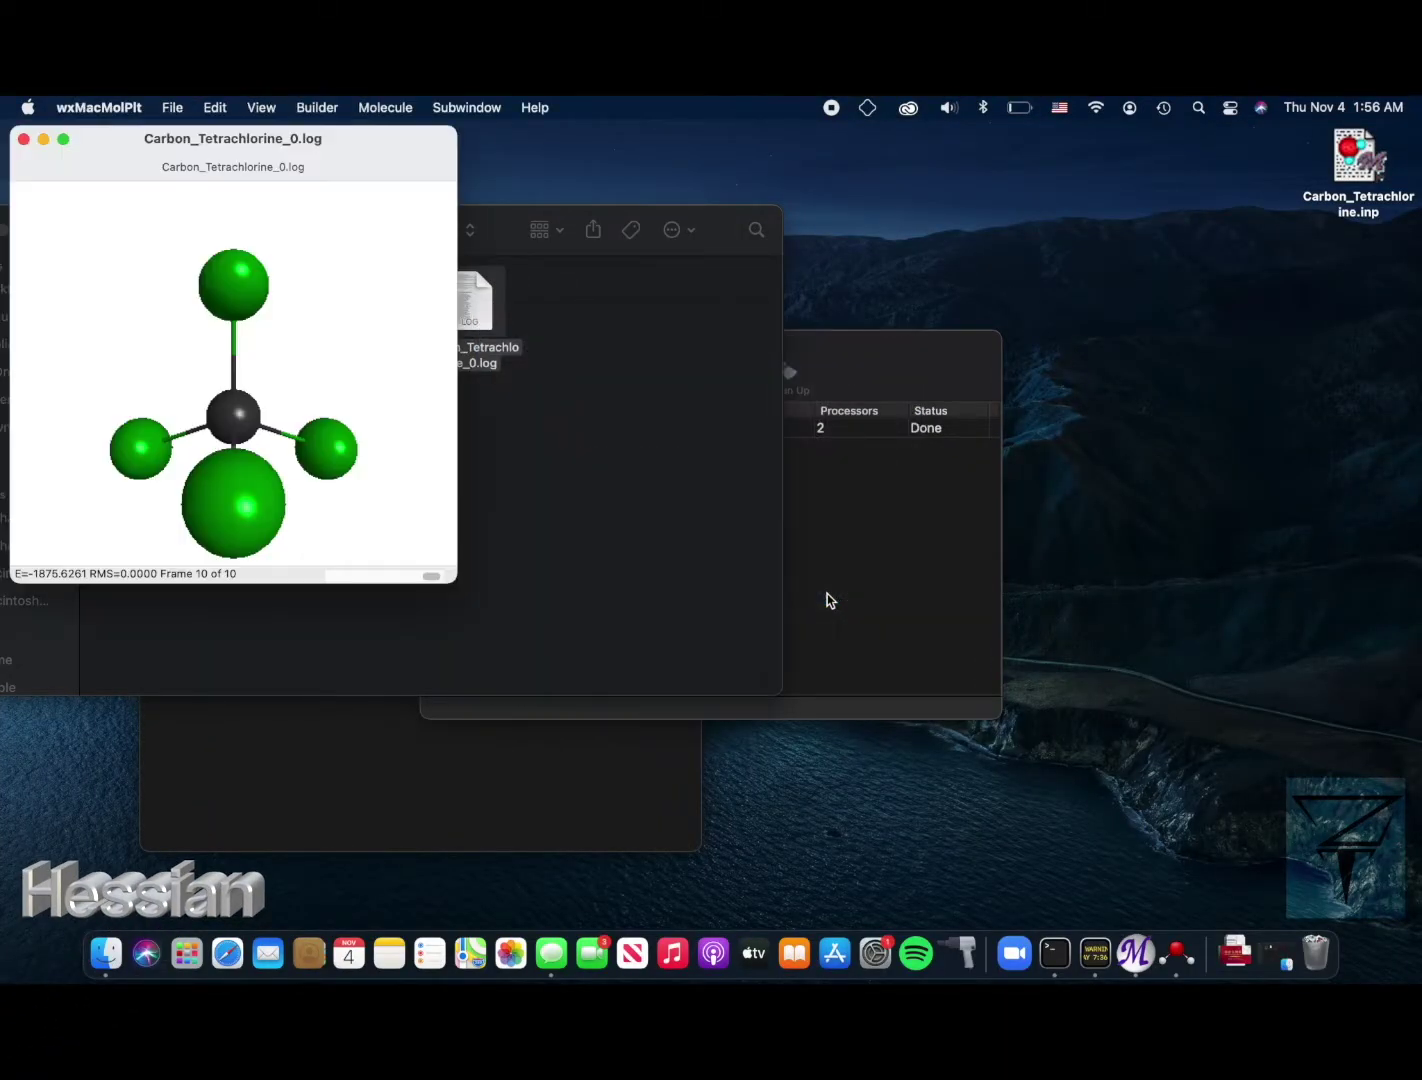
drag(355, 150, 756, 150)
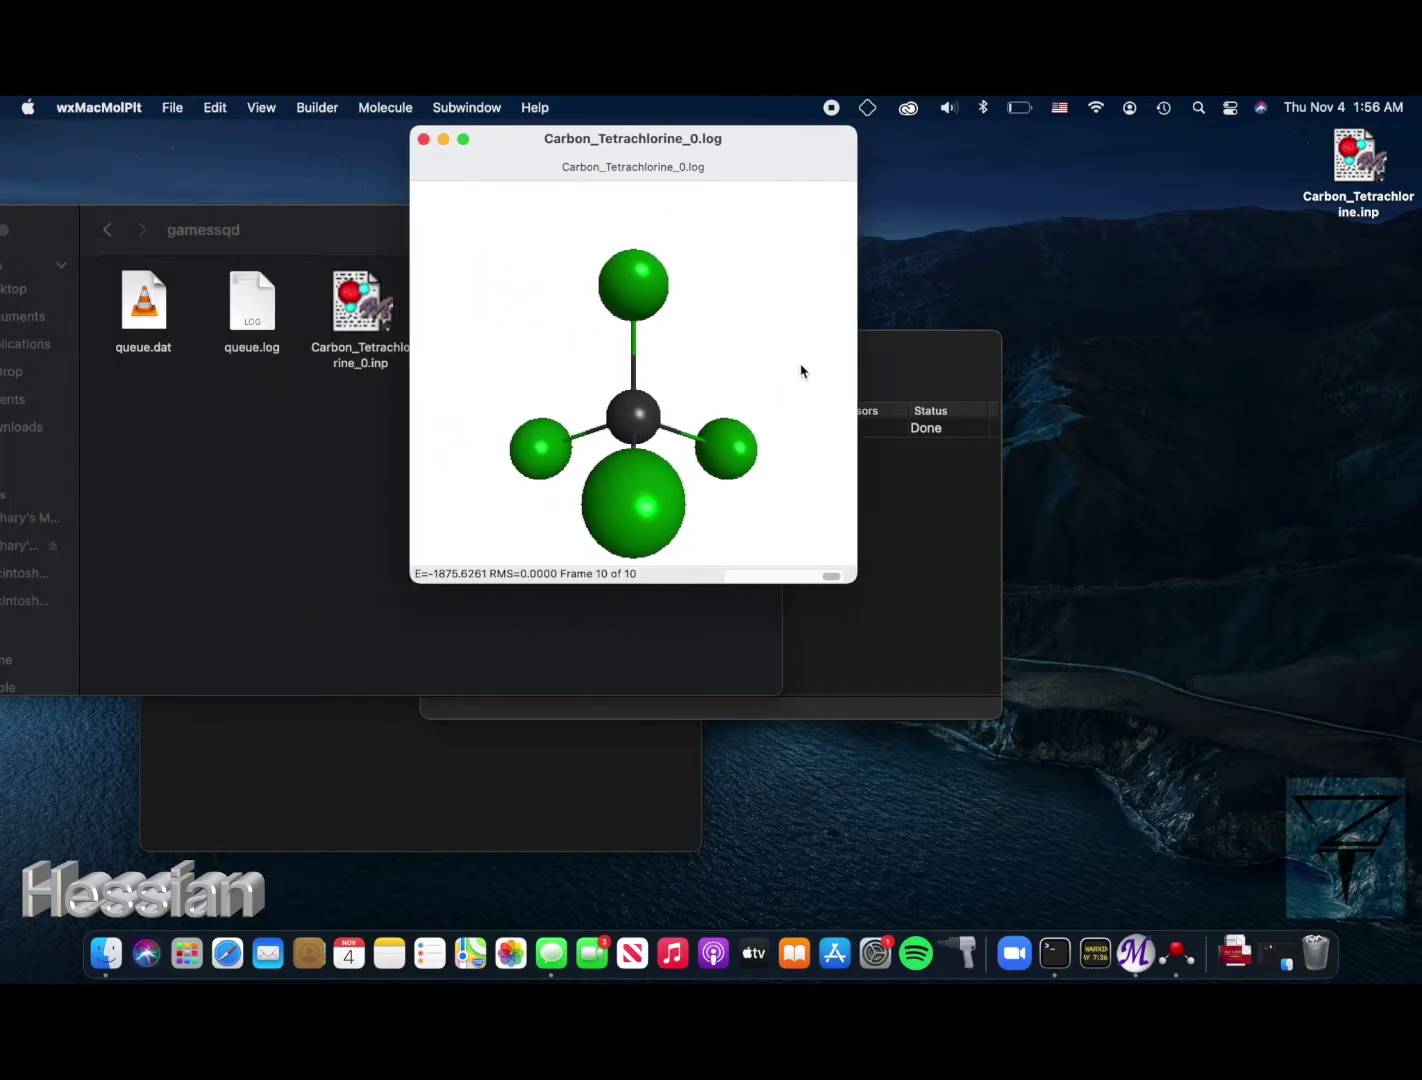
drag(801, 371, 806, 486)
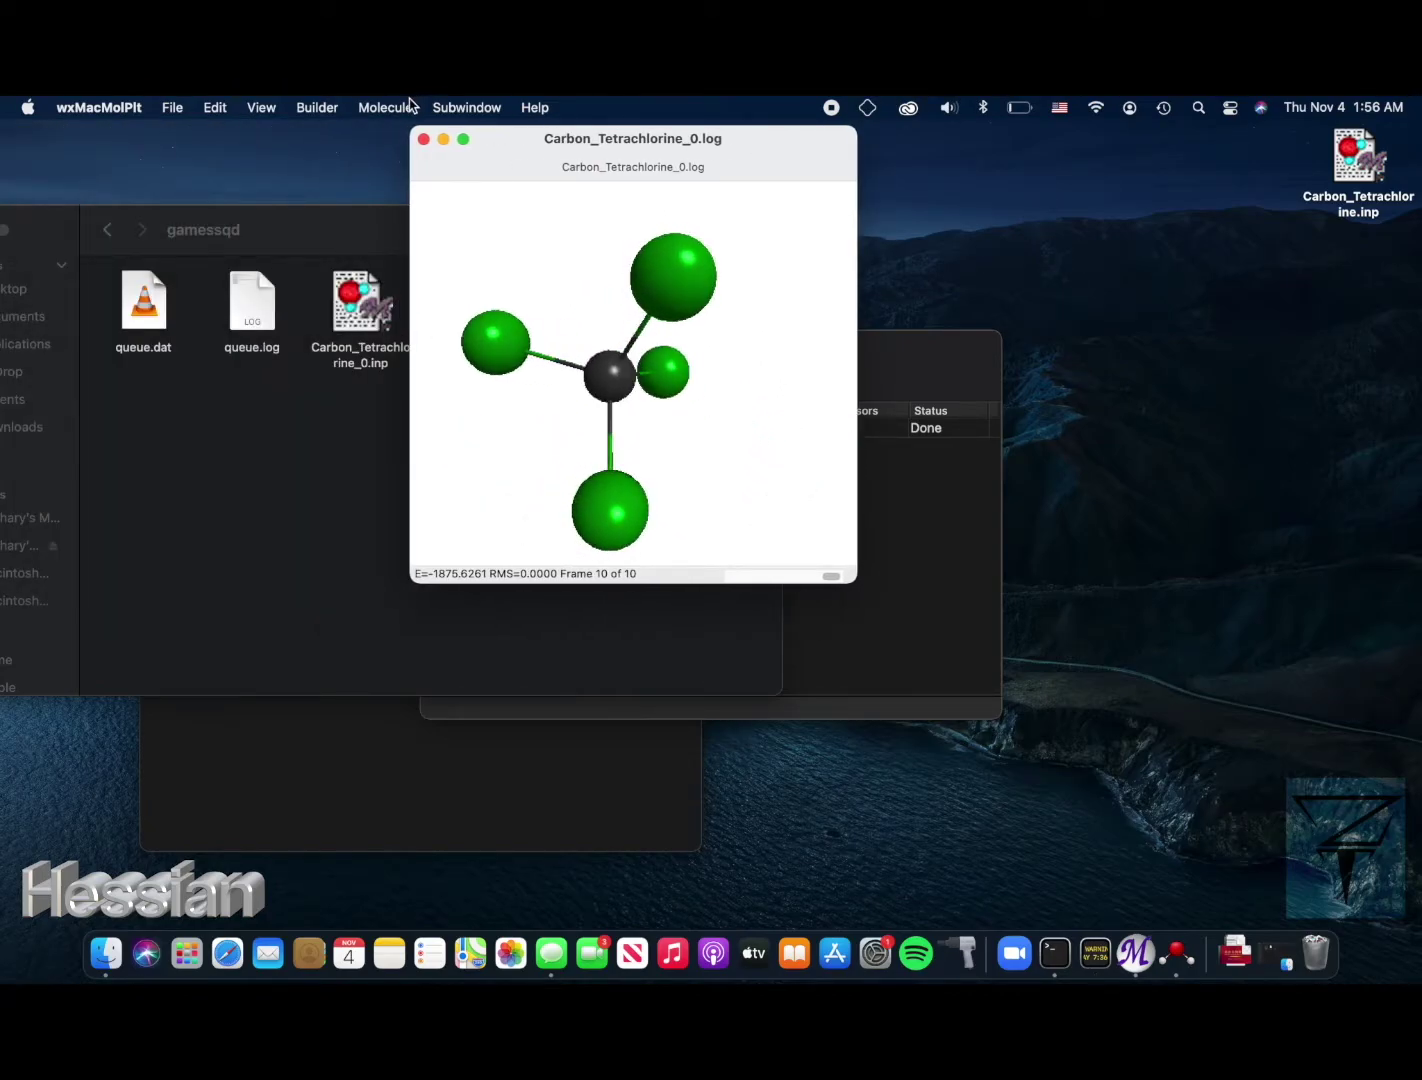
click(458, 107)
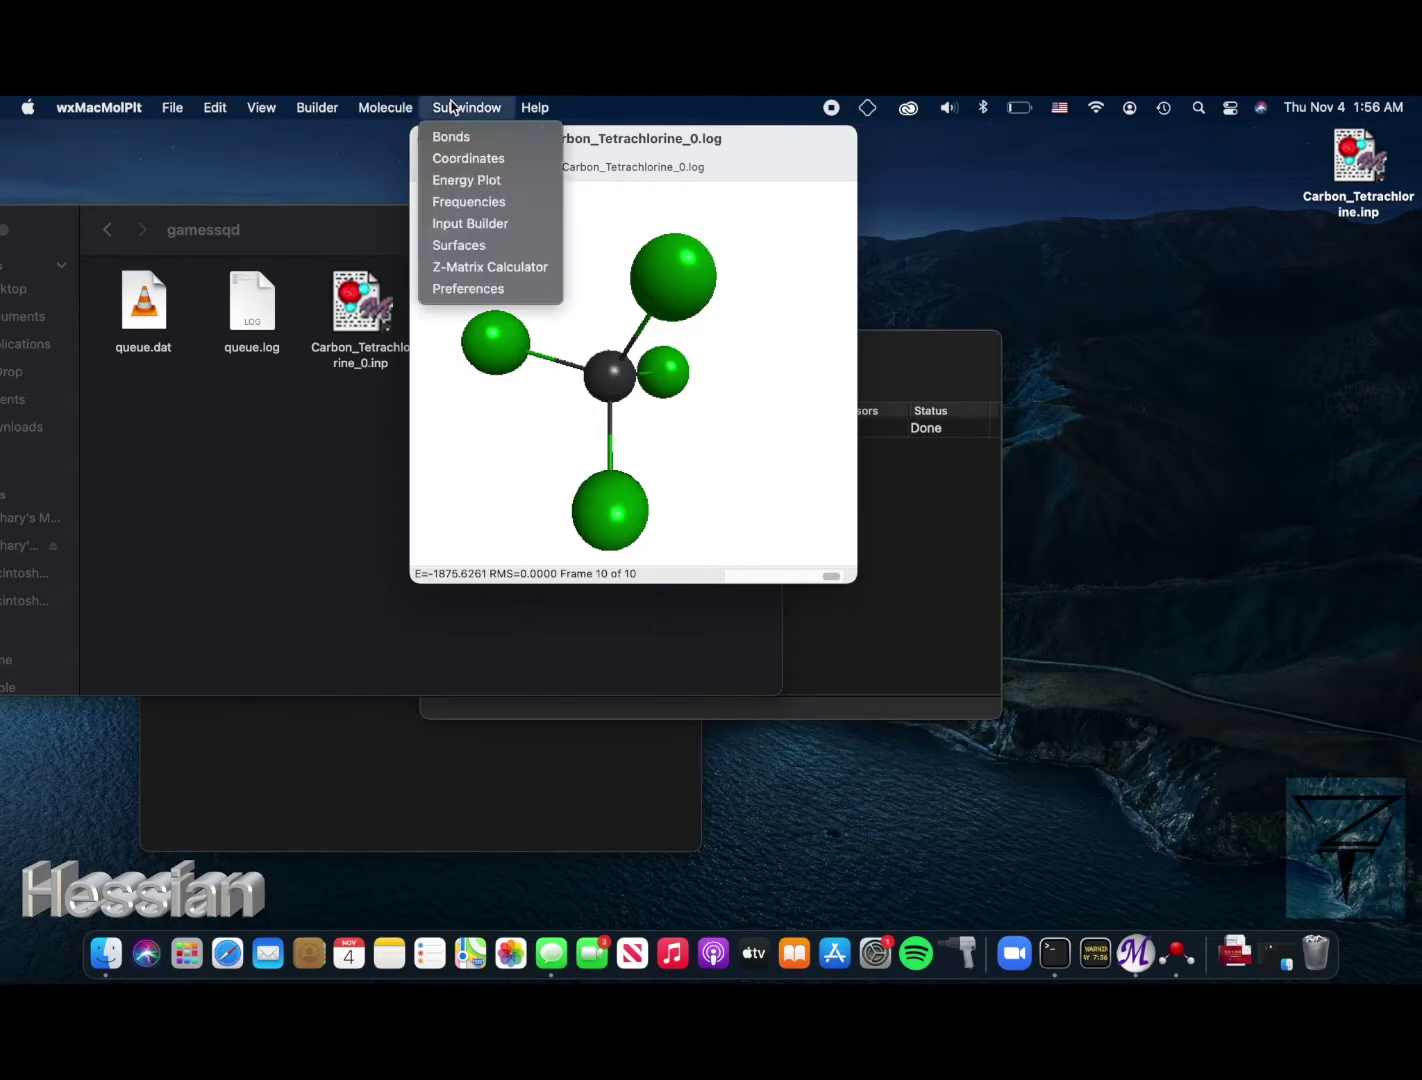
click(493, 224)
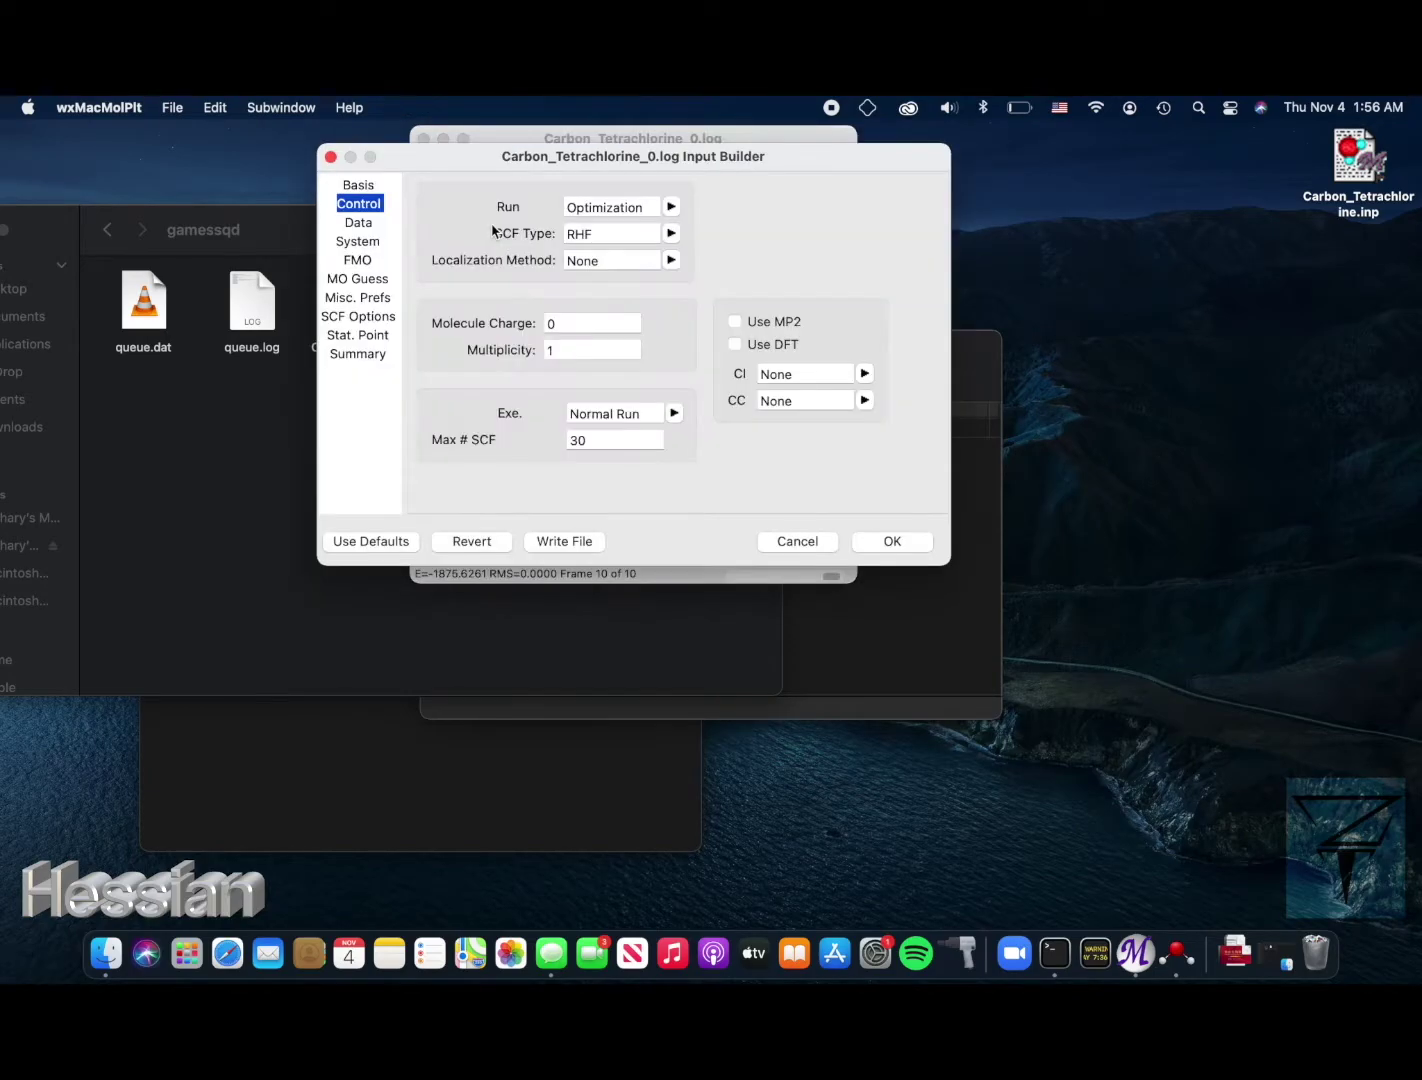
click(671, 206)
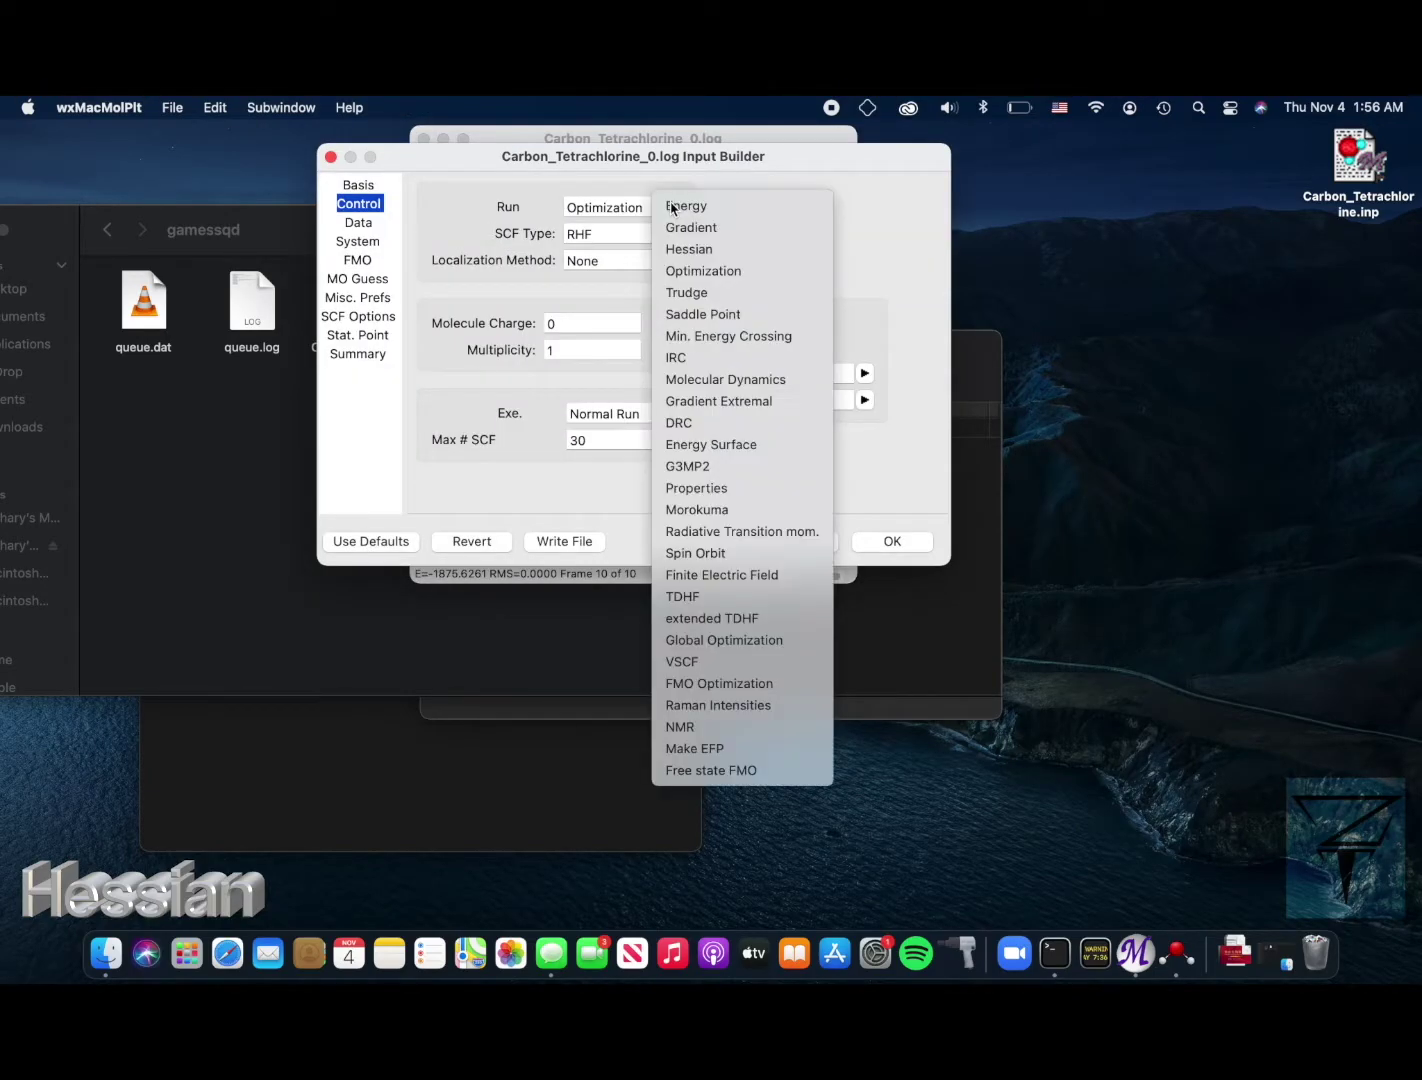
click(693, 249)
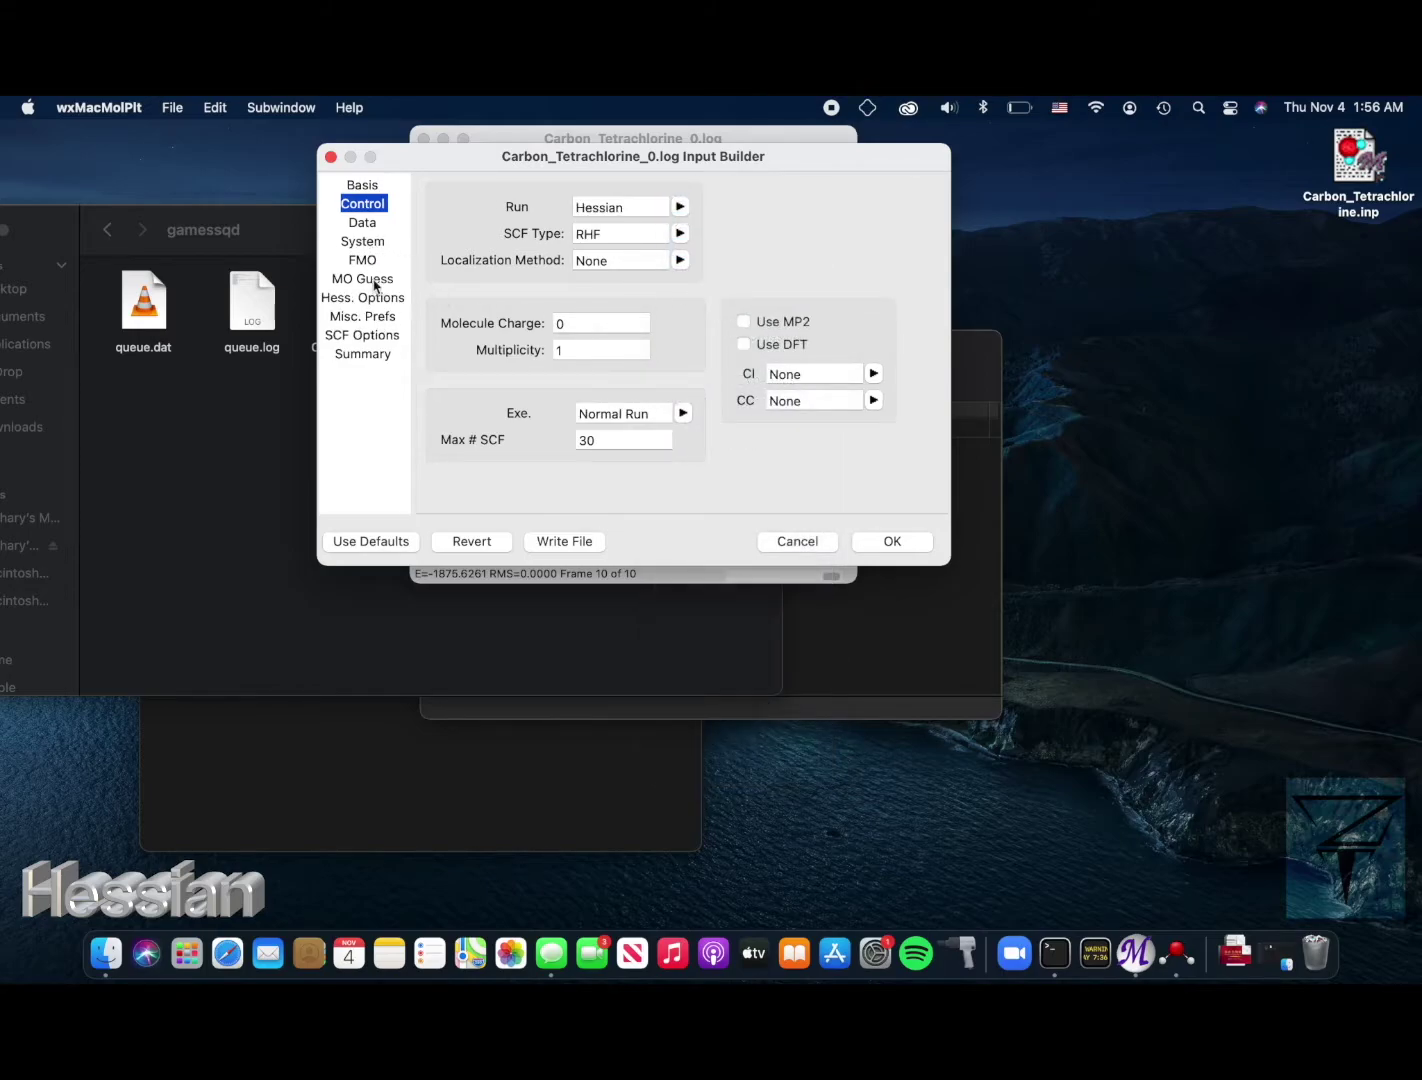
- Turn on DFT and retitle the job 'Carbon Tetrachlorine Hessian'
click(744, 345)
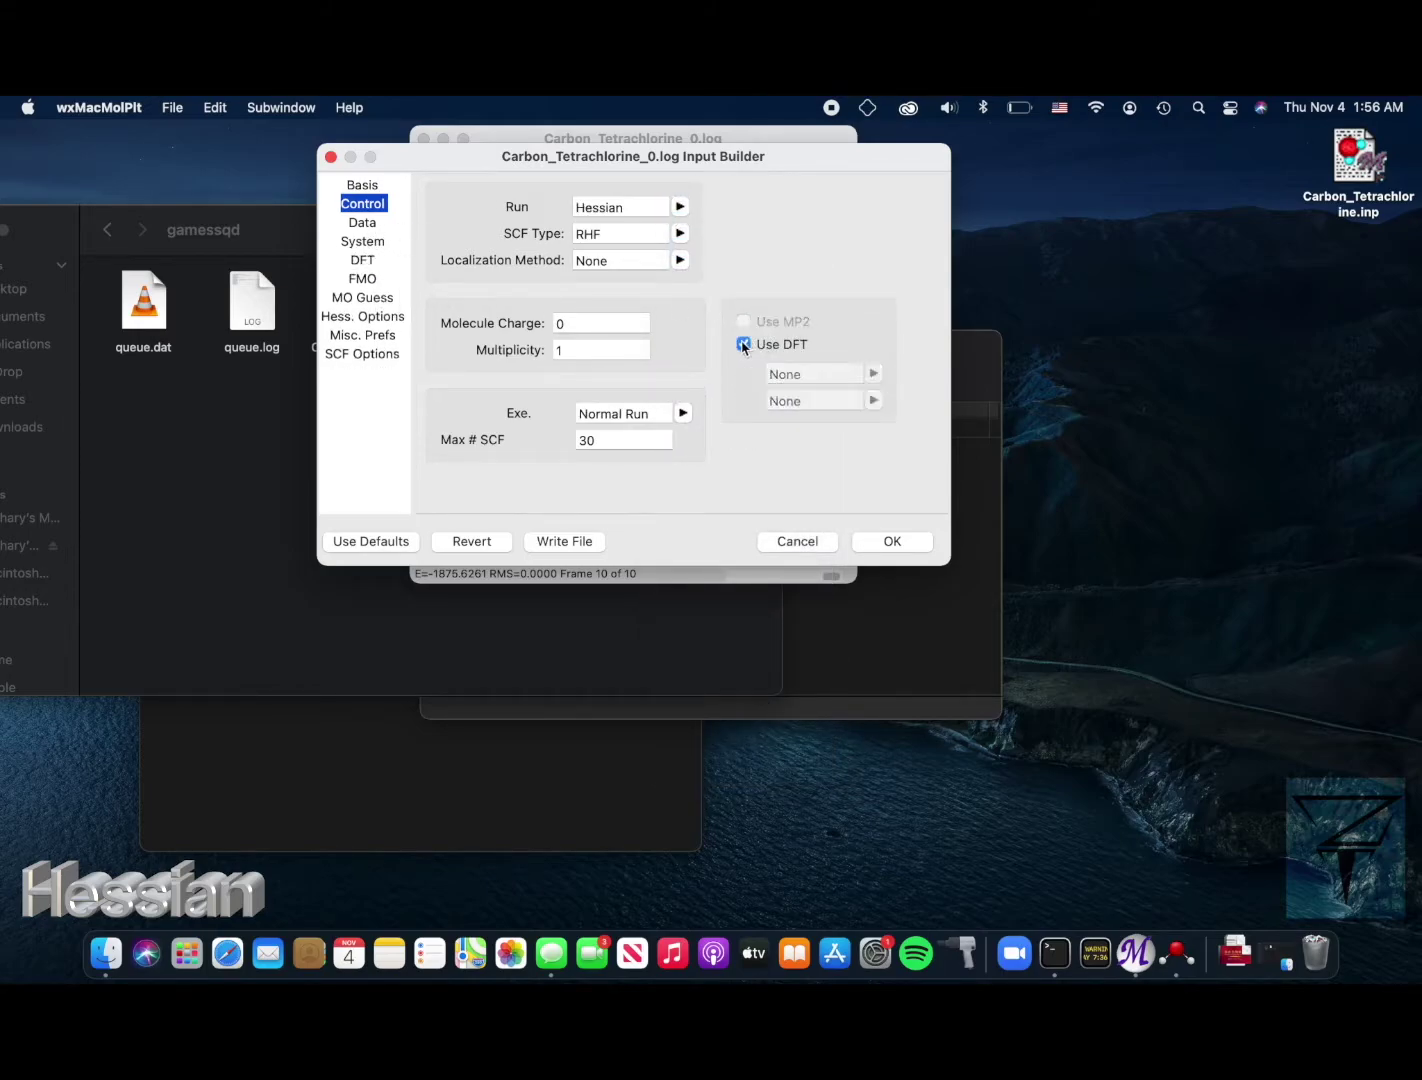
click(373, 187)
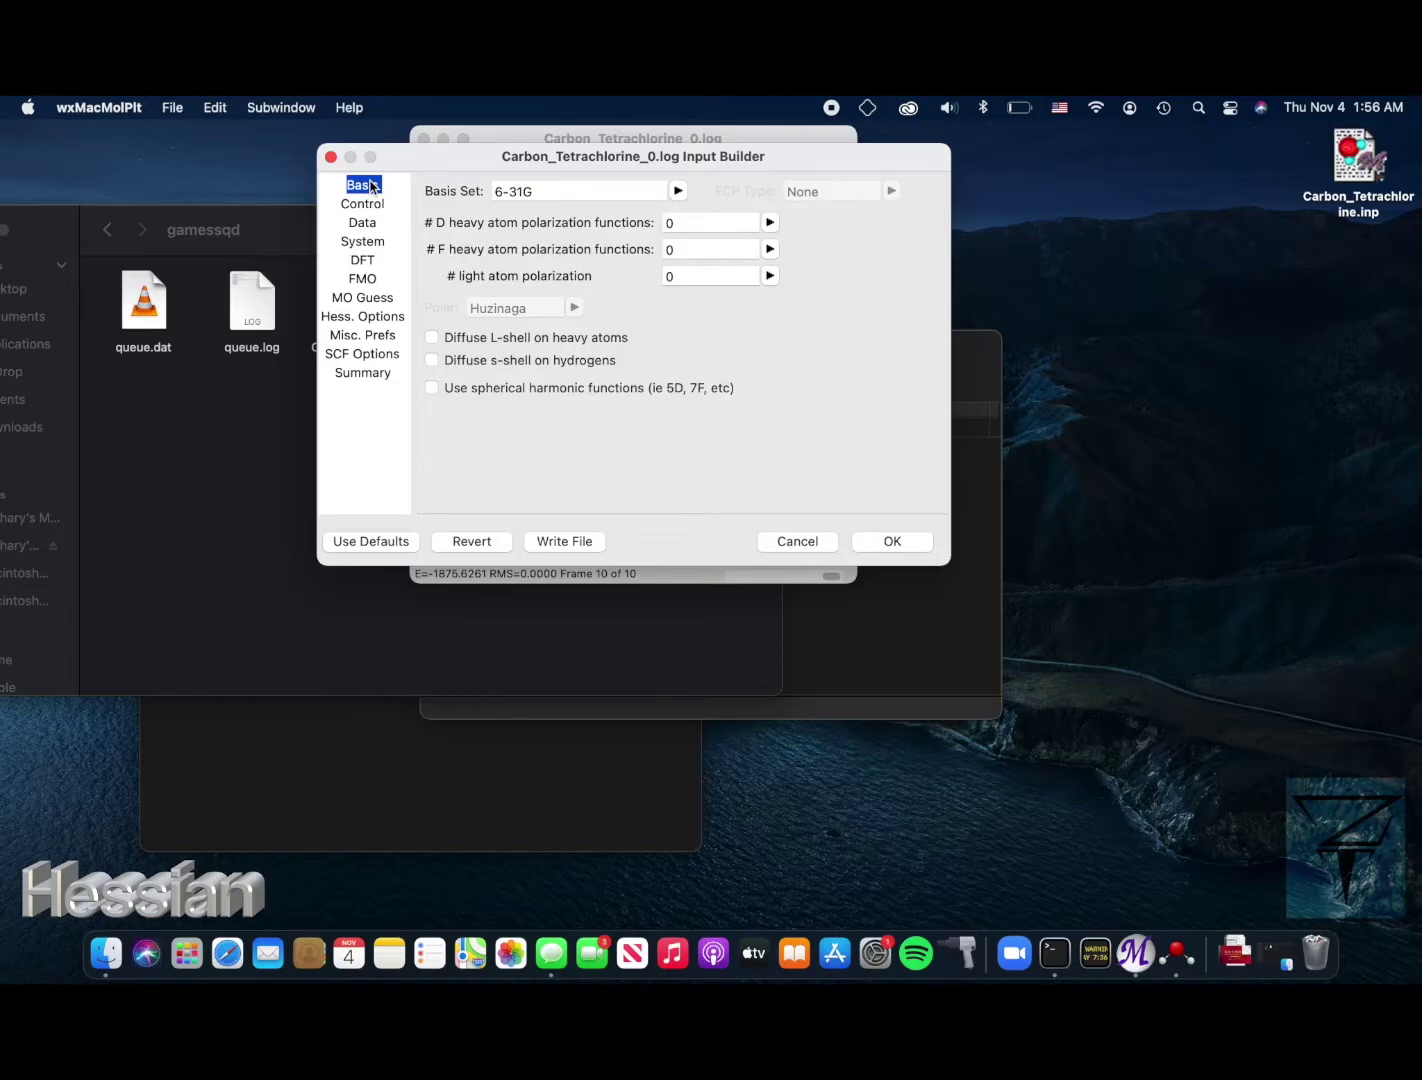
click(375, 226)
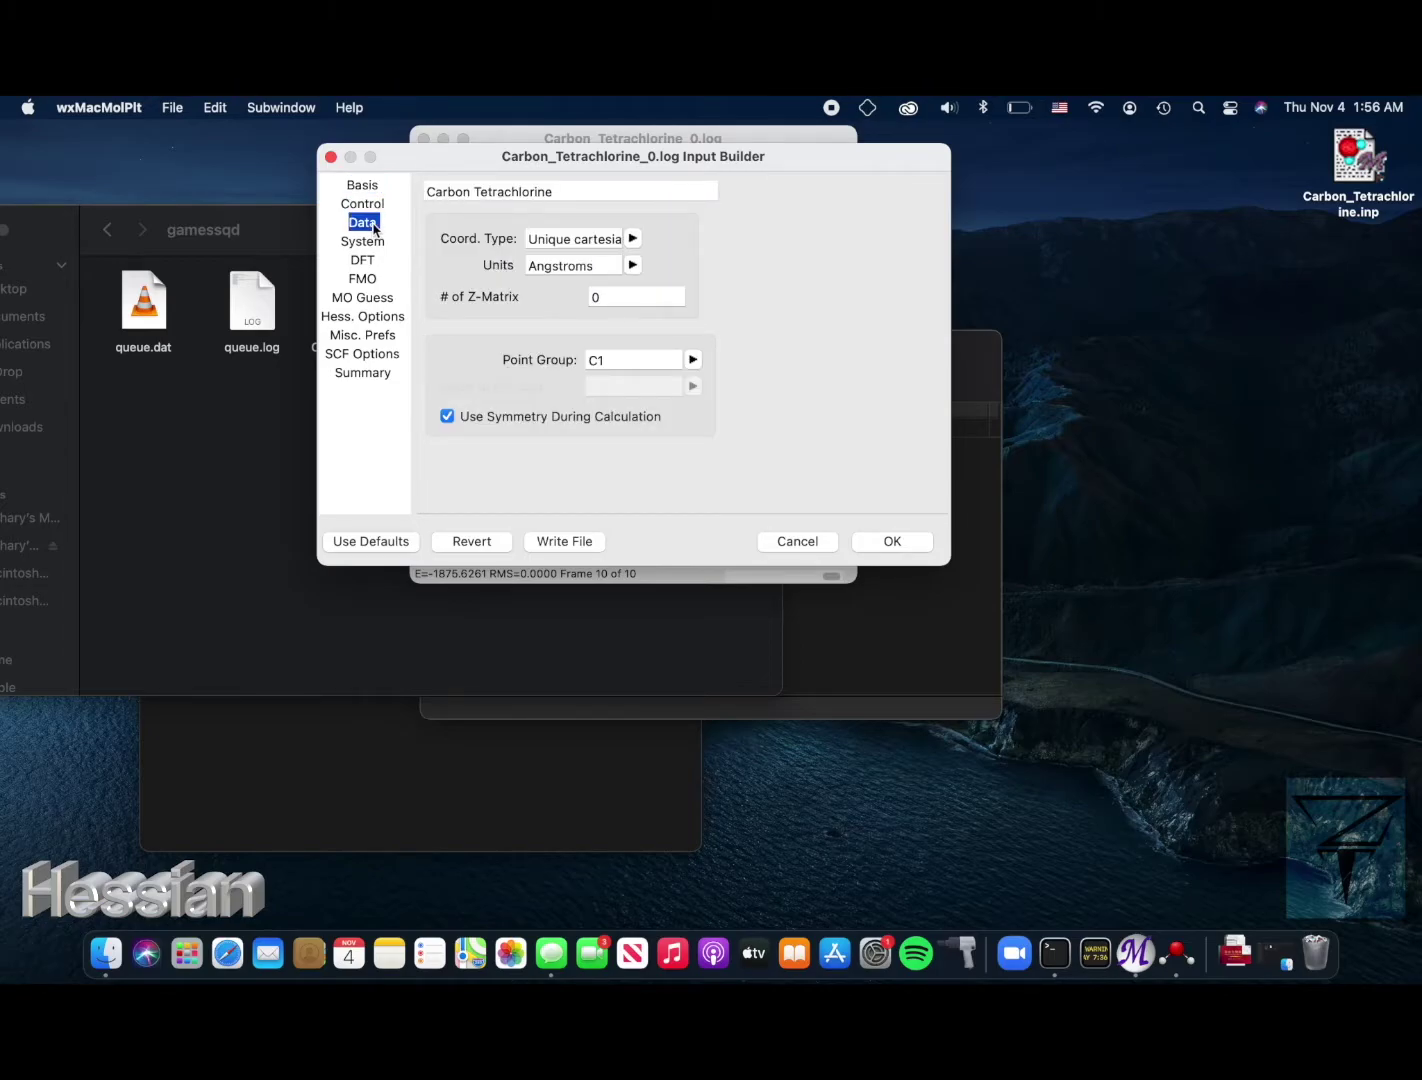
triple_click(573, 199)
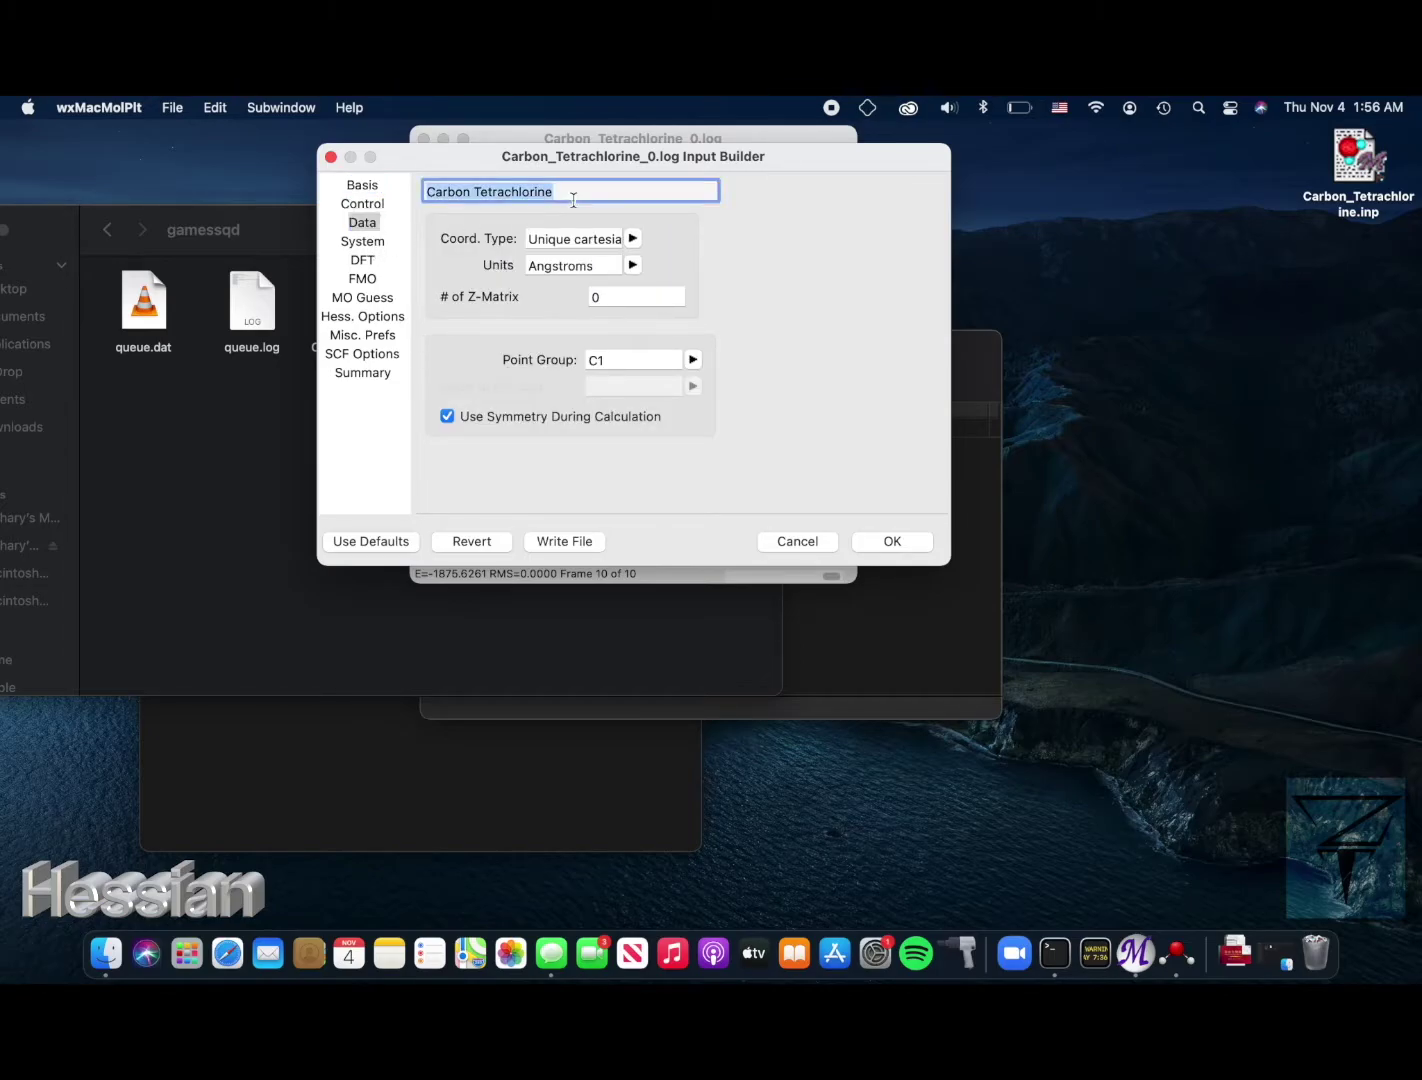
key(Right)
text(H)
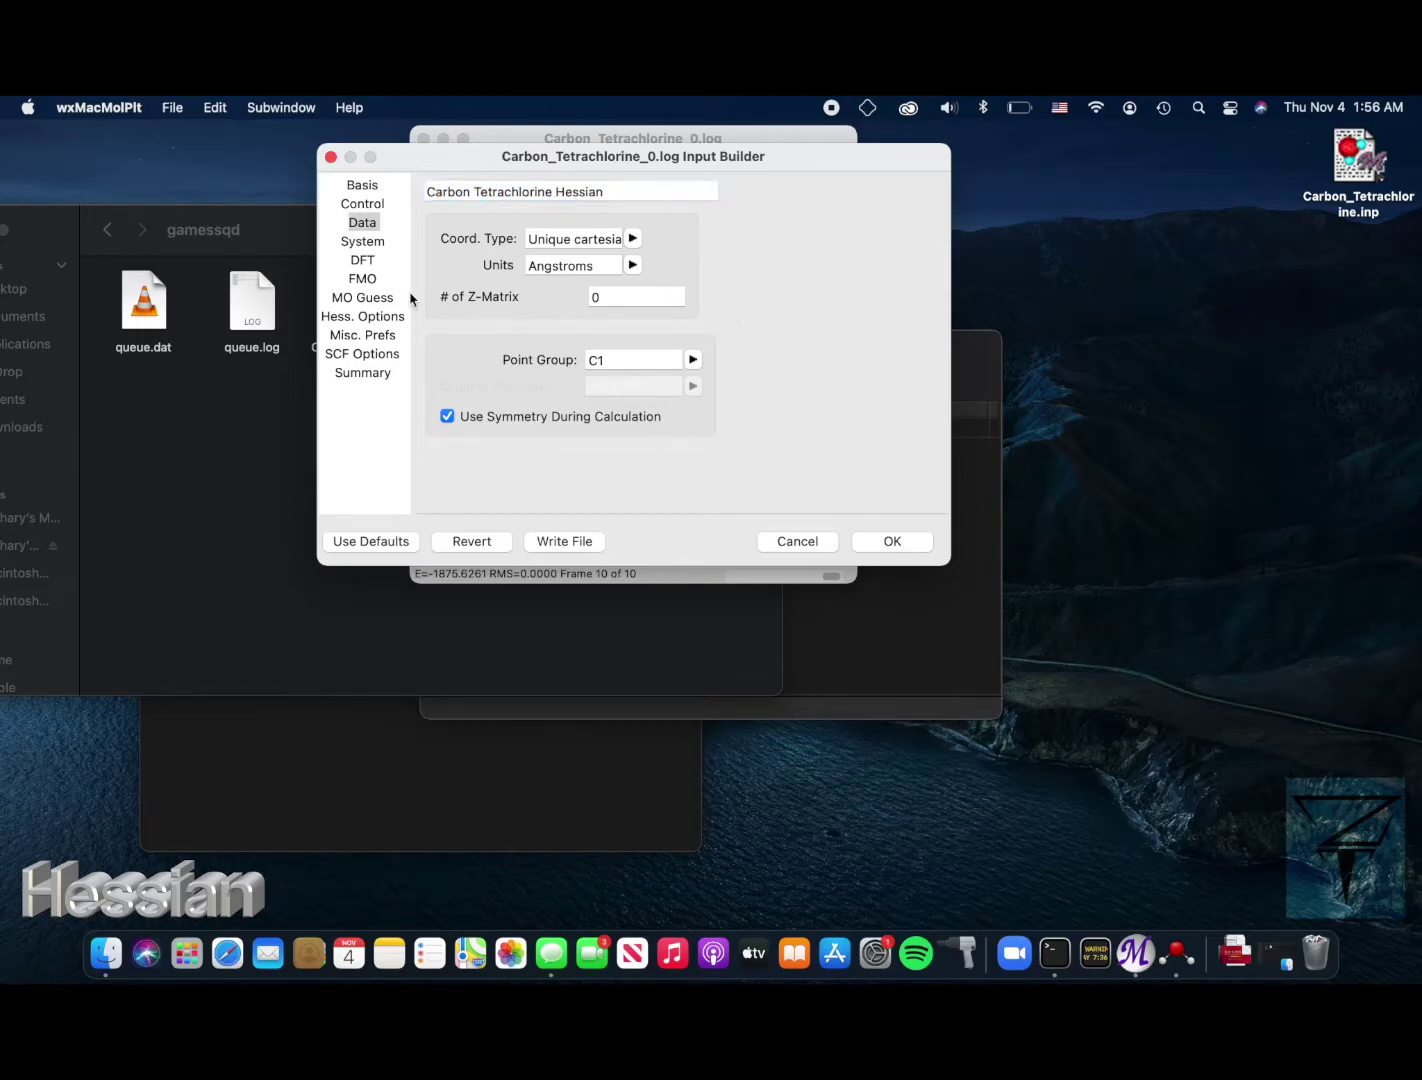
- Select B3LYP as the DFT exchange-correlation functional
click(366, 261)
click(633, 217)
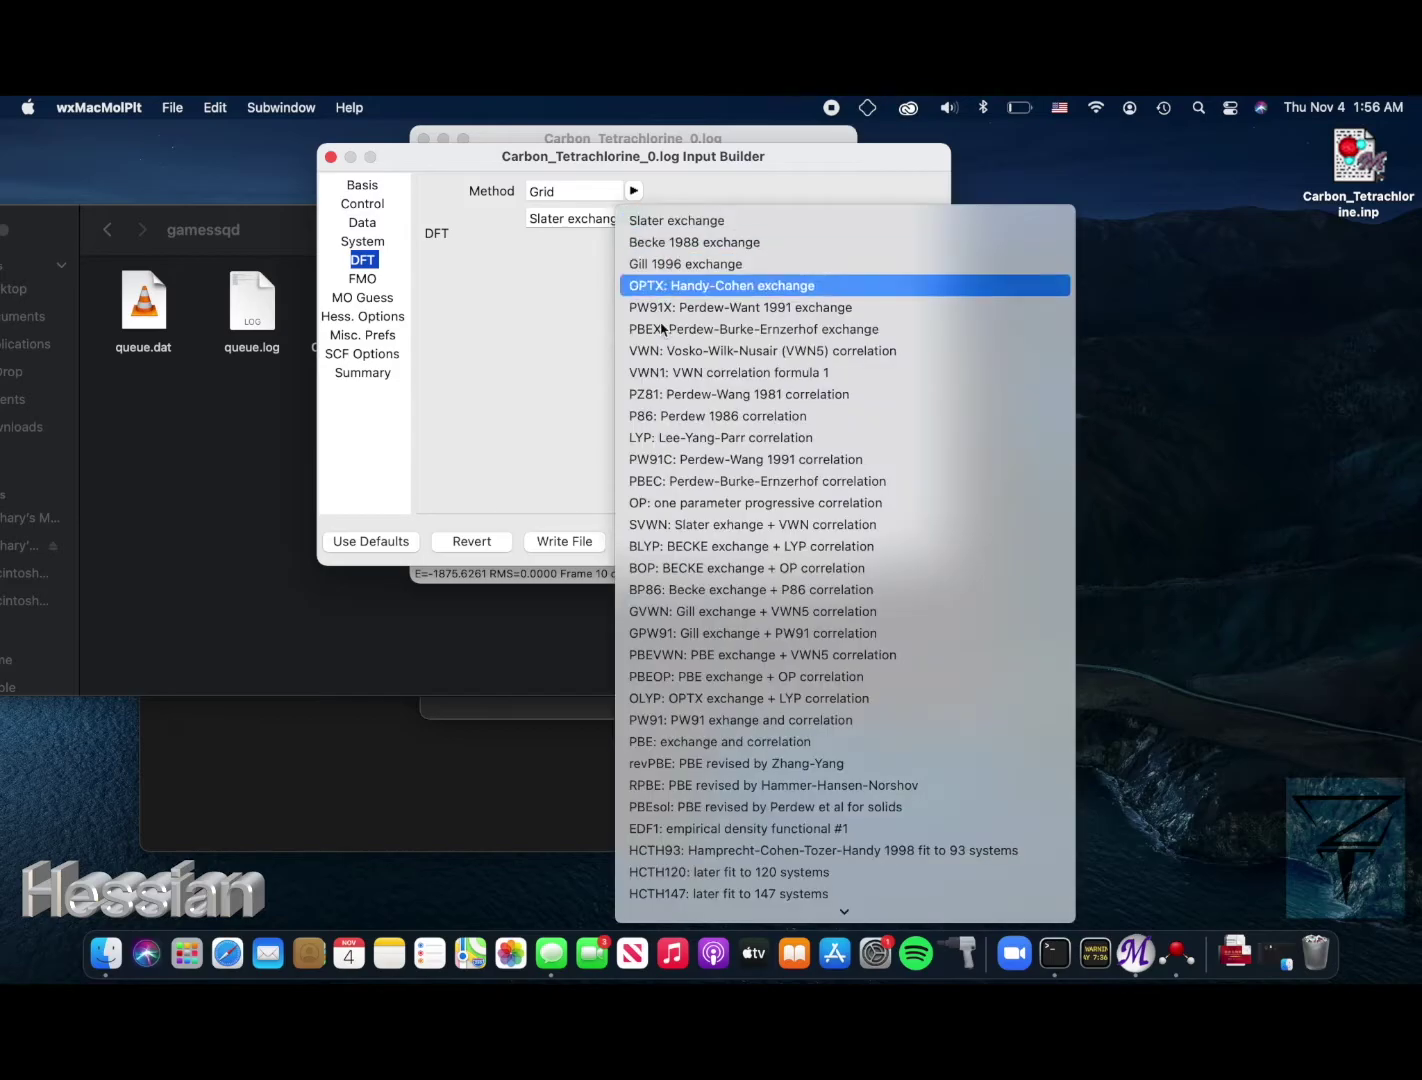
scroll(730, 765, down, 5)
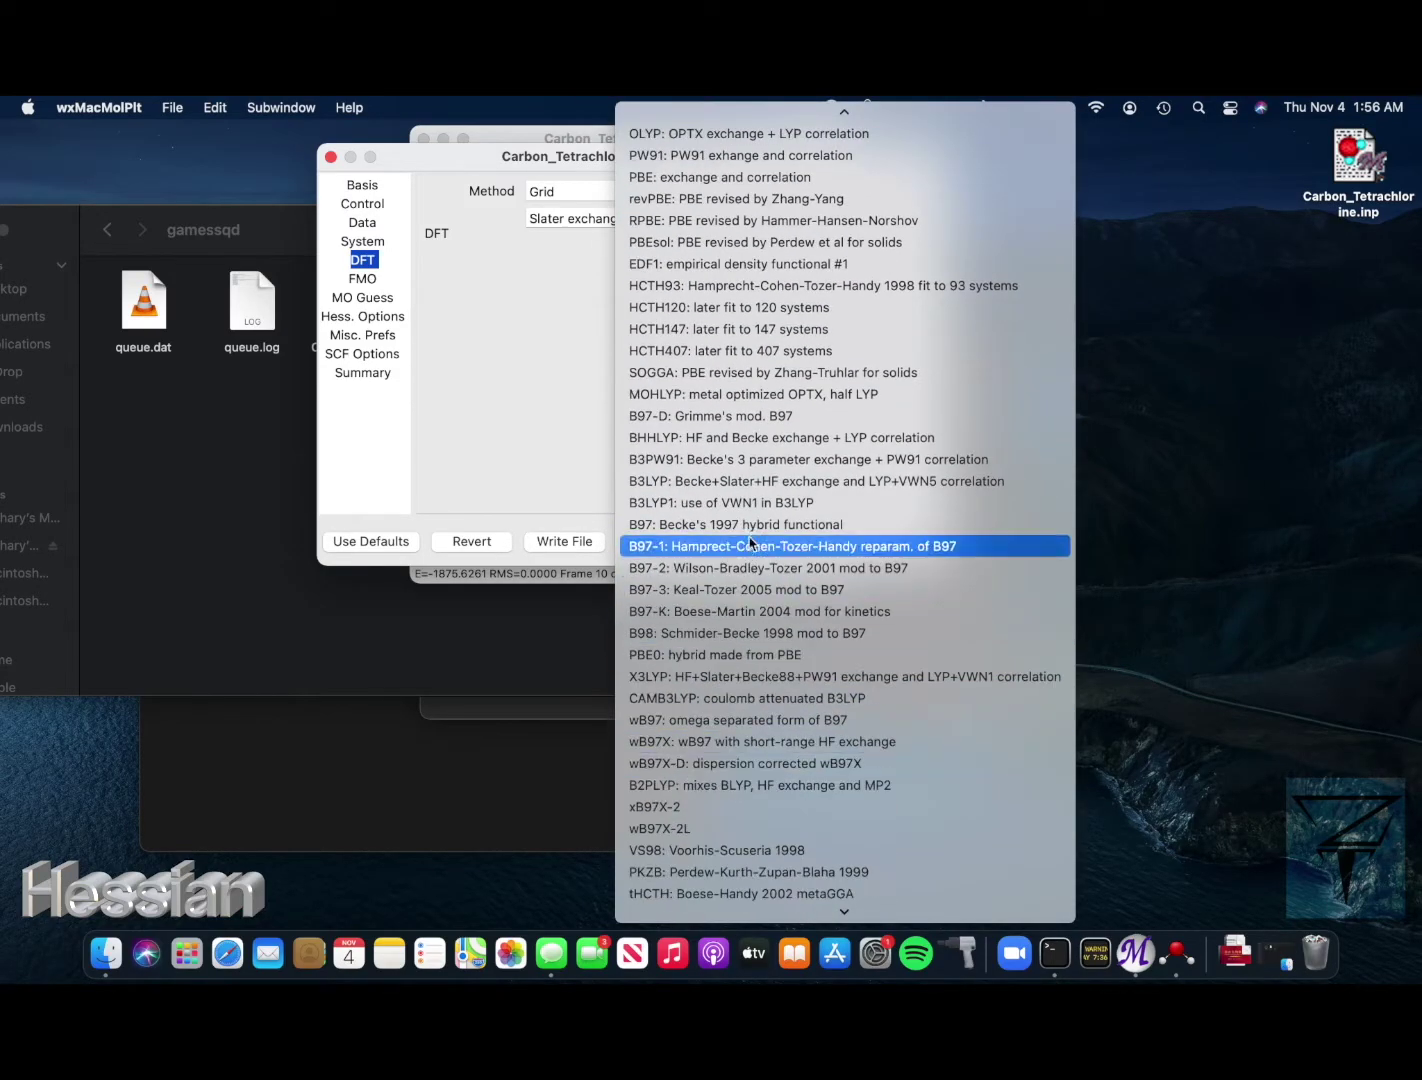
click(768, 484)
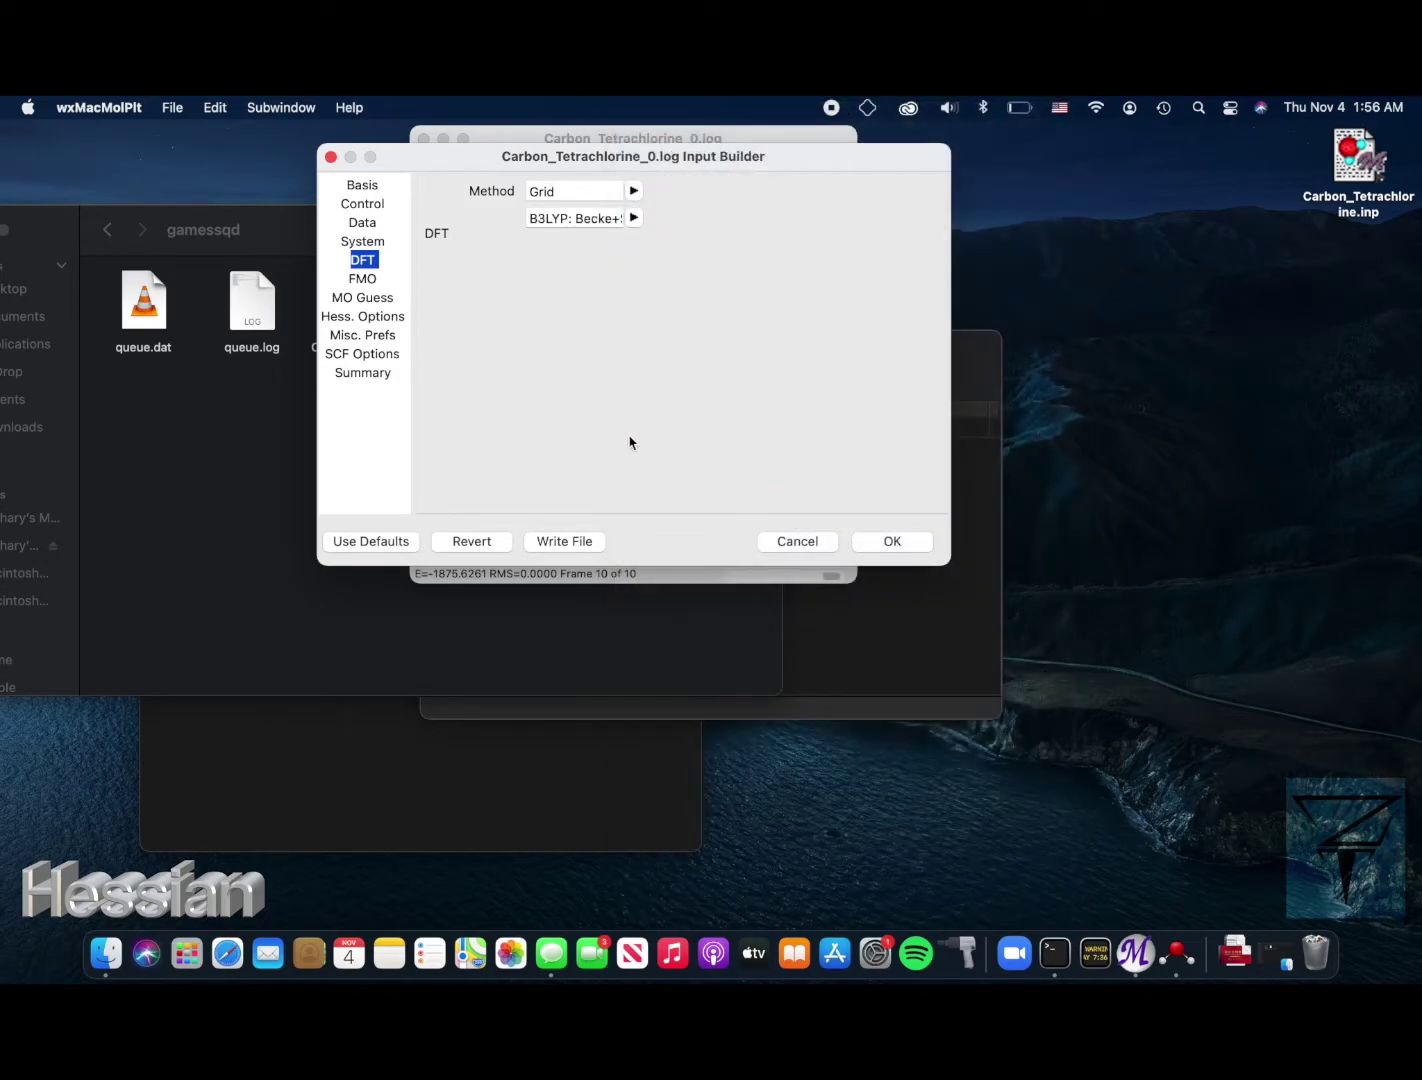
- Review the FMO, Hessian, Guess, Misc, SCF and Summary pages, then write the input file
click(369, 282)
click(372, 318)
click(379, 299)
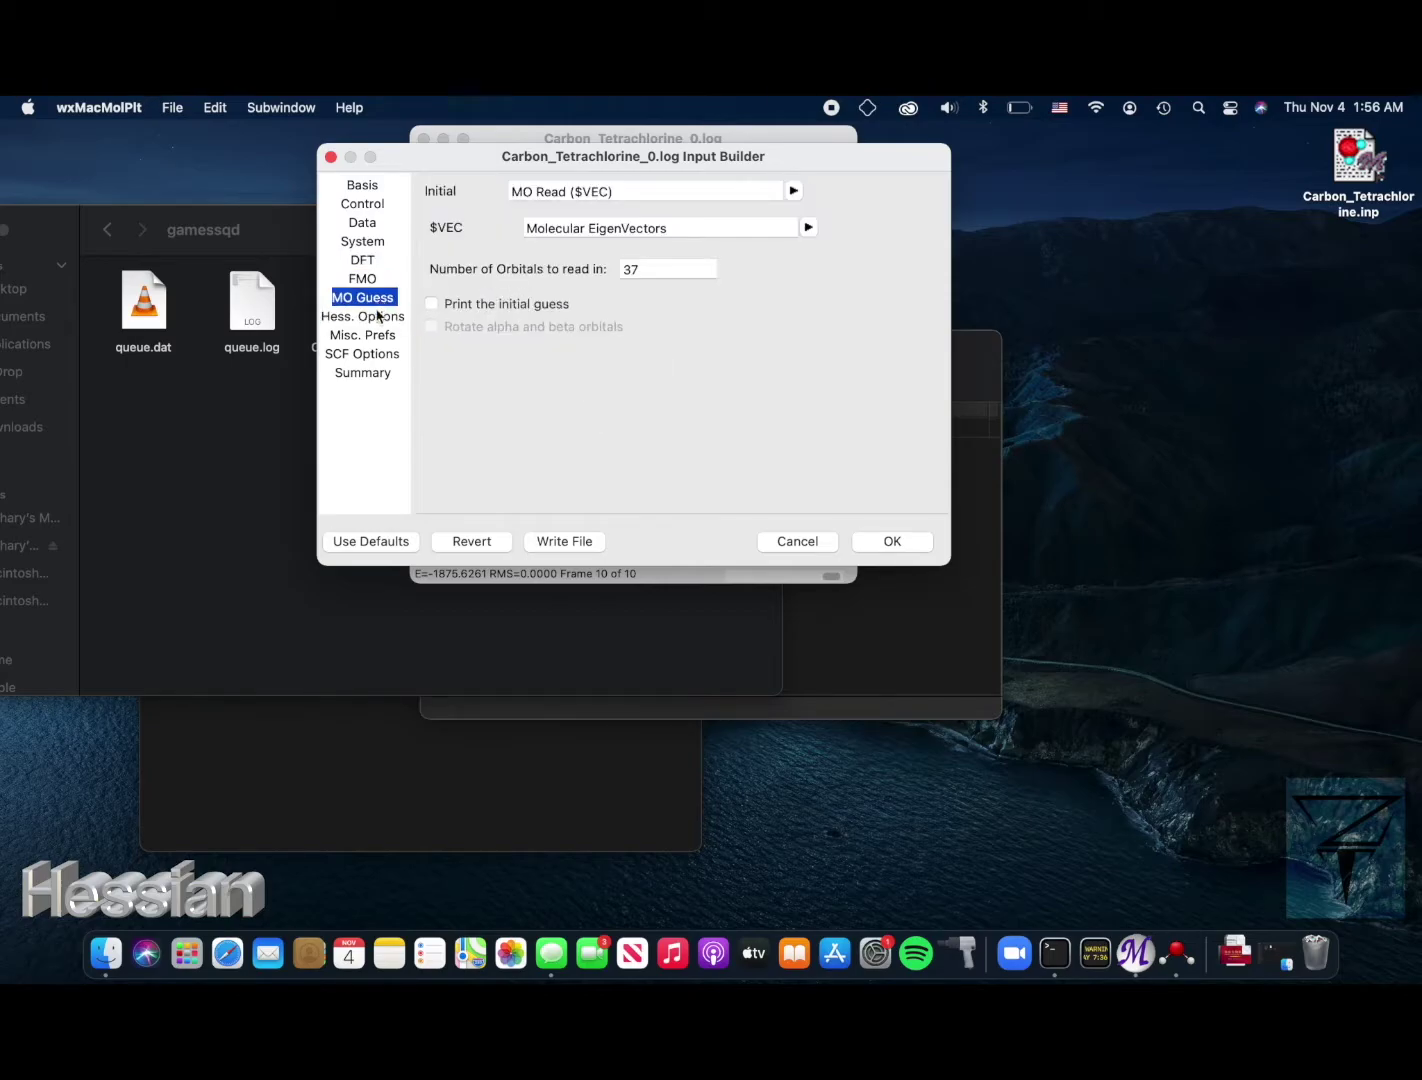
click(377, 317)
click(376, 337)
click(377, 354)
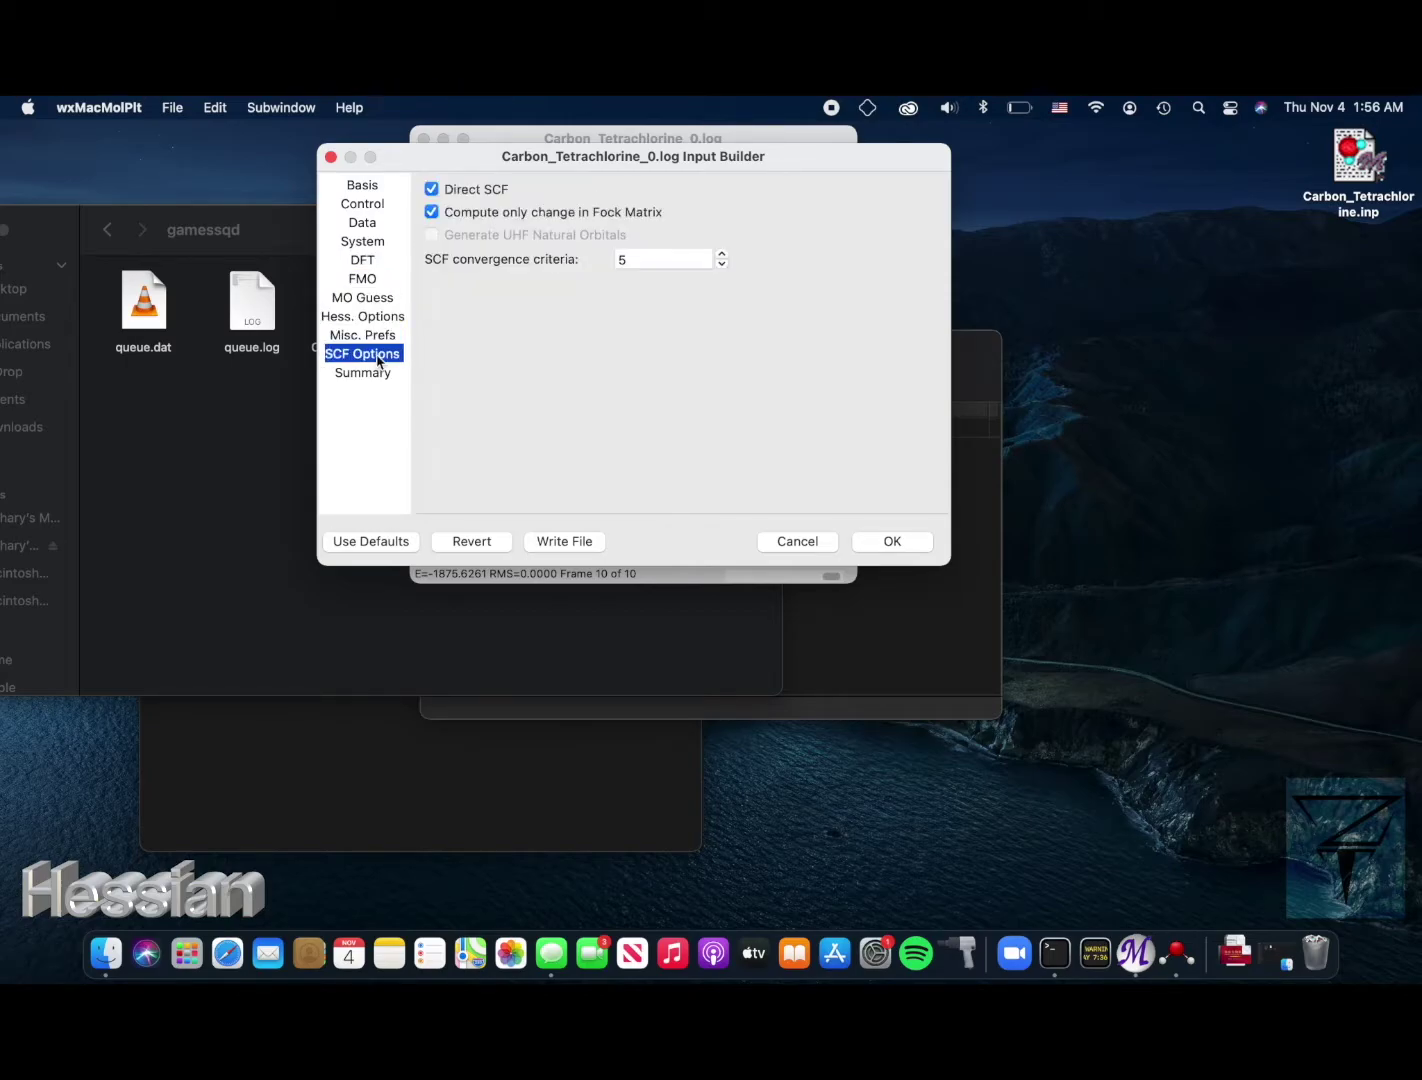
click(378, 374)
click(565, 541)
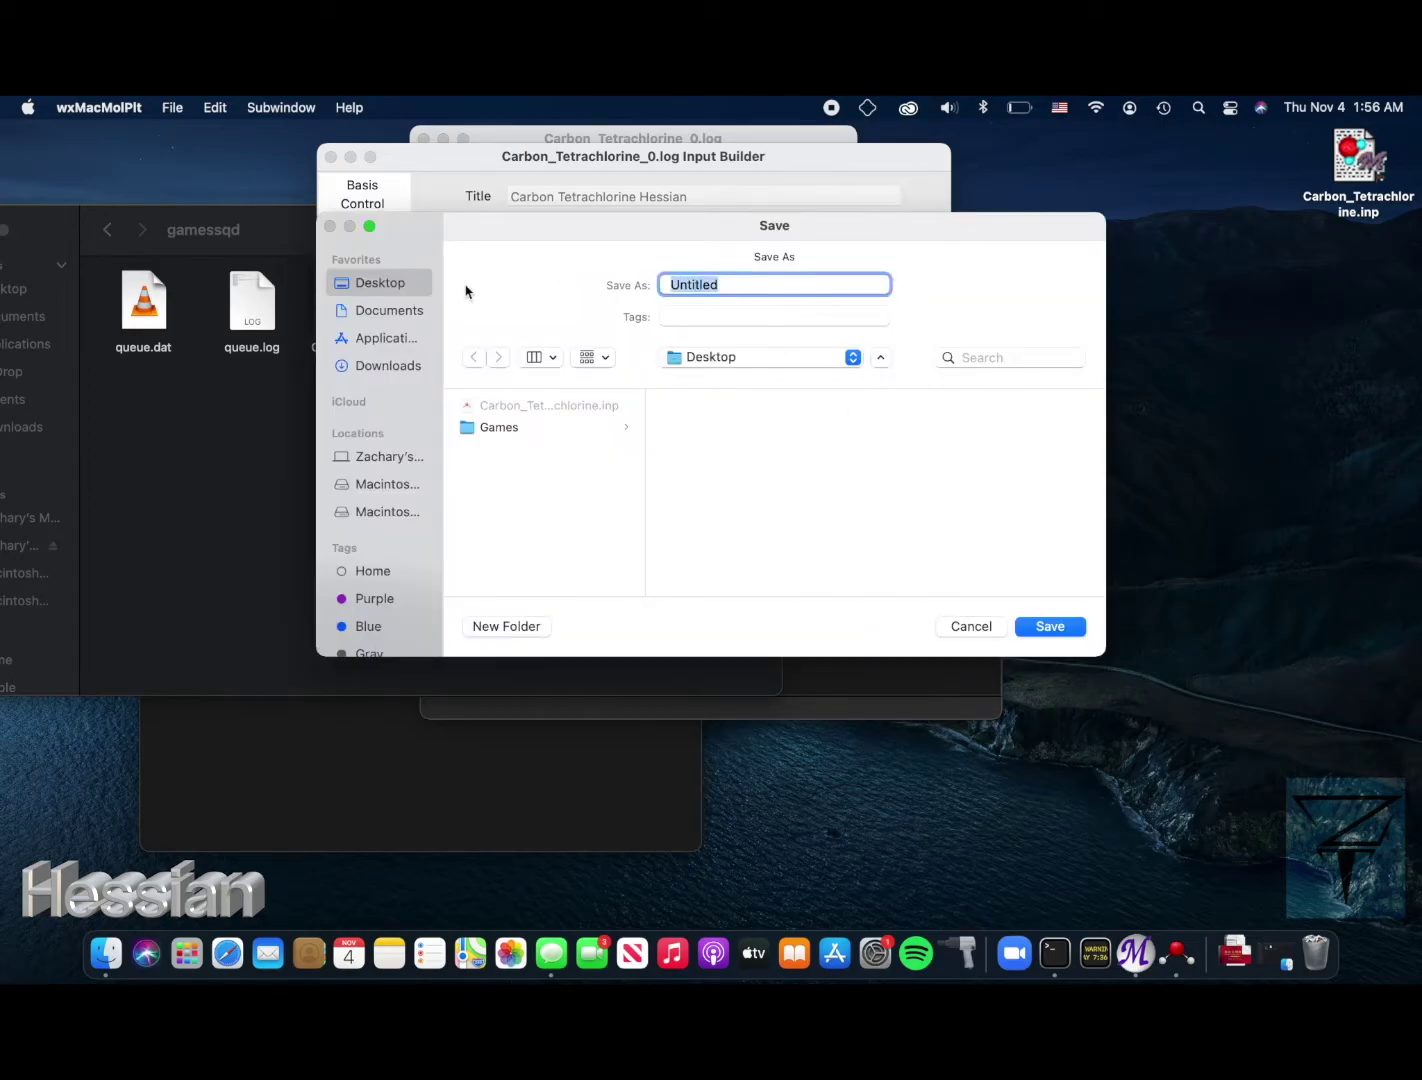
- Save the input as Carbon_Tetrachloride_Hessian.inp on the Desktop
text(Carb)
text(on_Tetrachloride_Hessian)
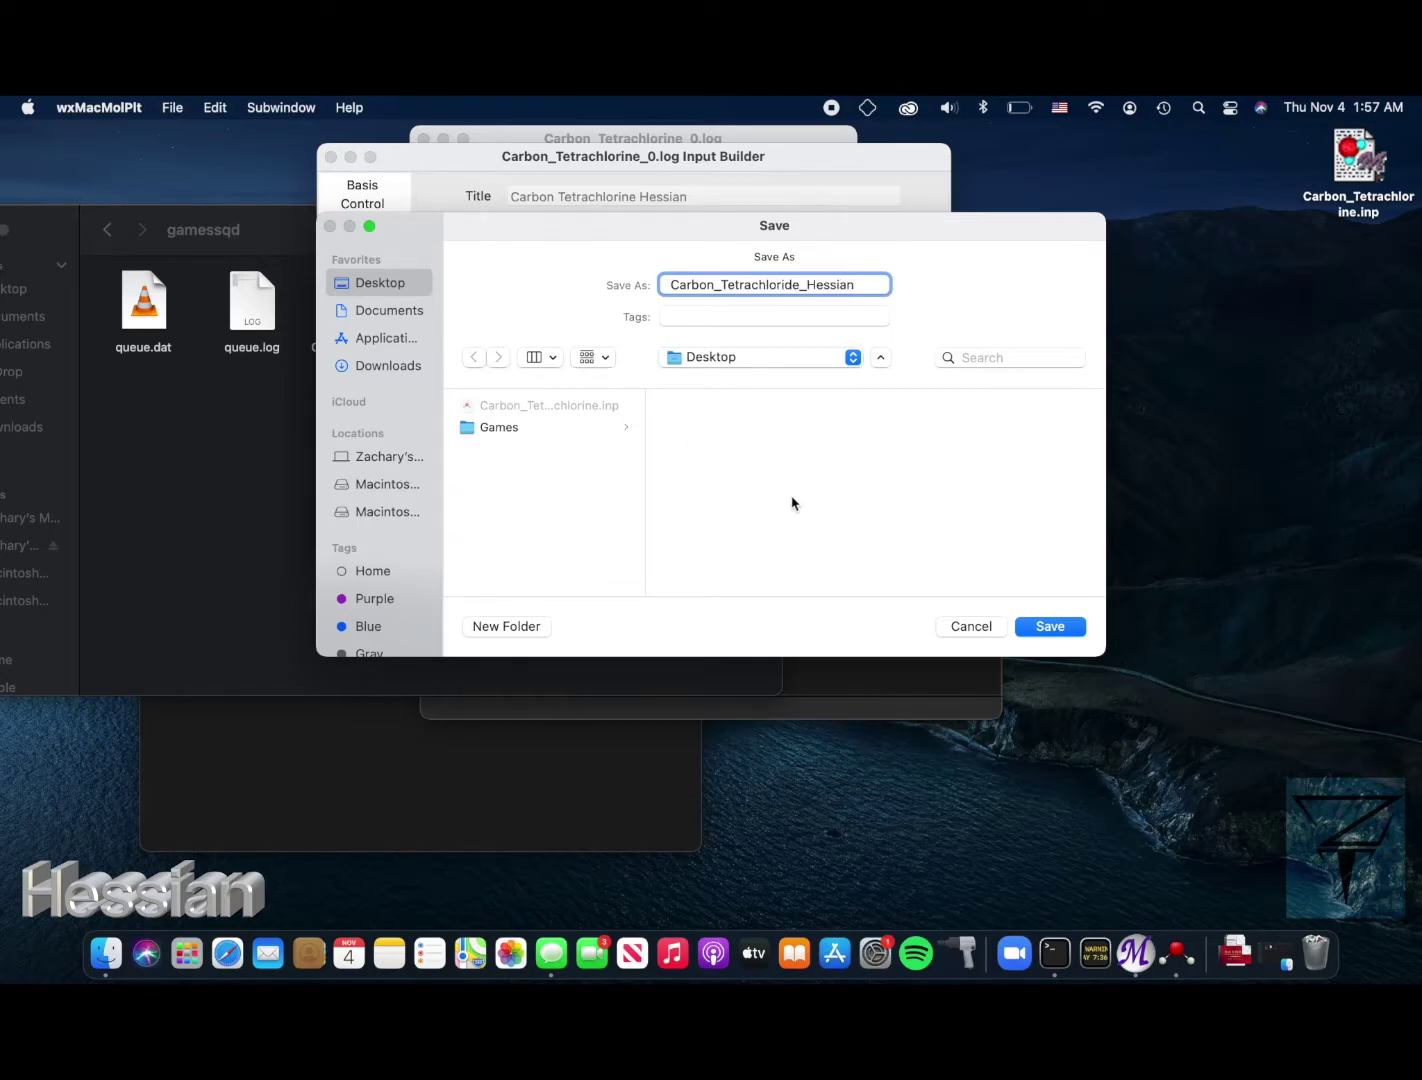
click(1066, 636)
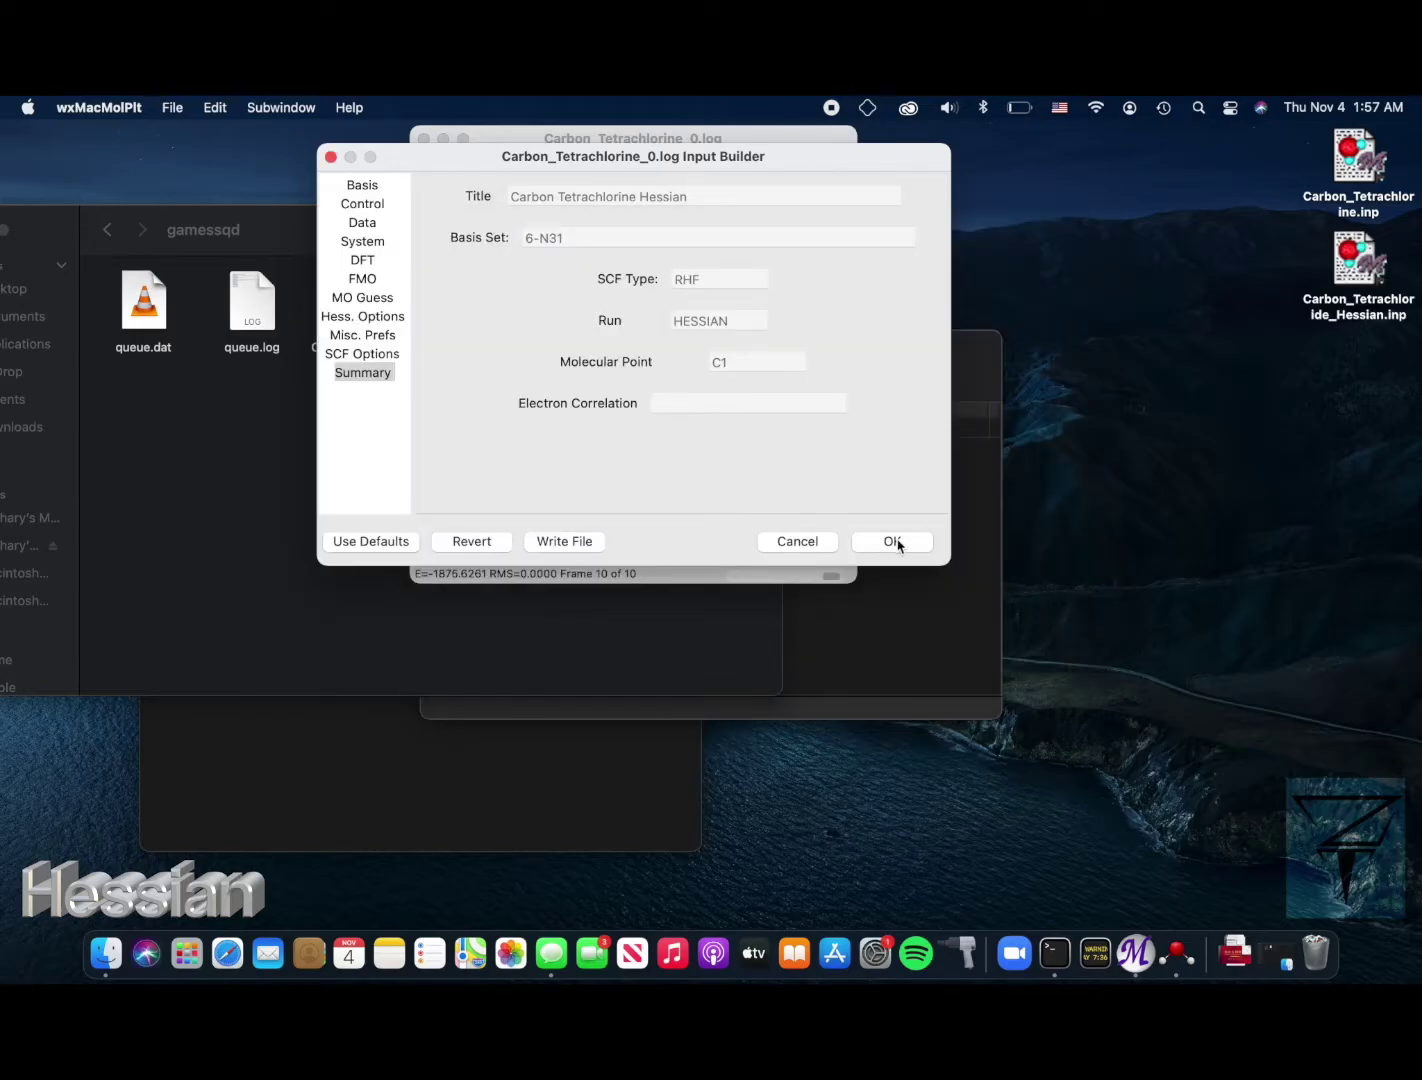
- Close the Carbon_Tetrachlorine_0.log window, discarding unsaved changes
click(893, 541)
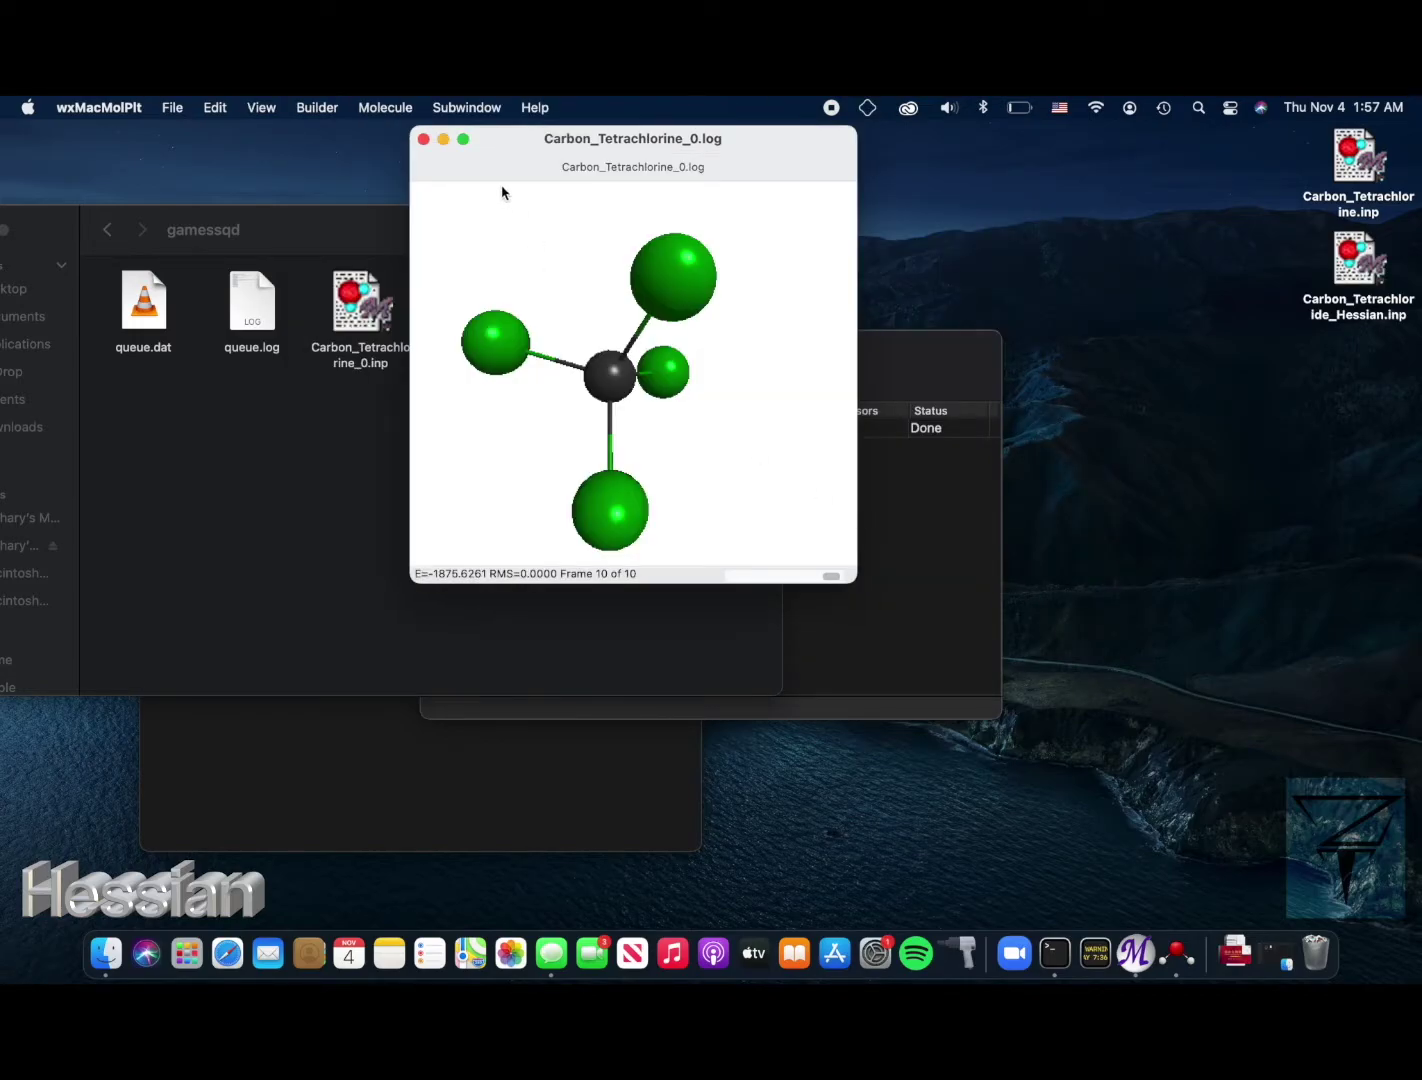
click(424, 139)
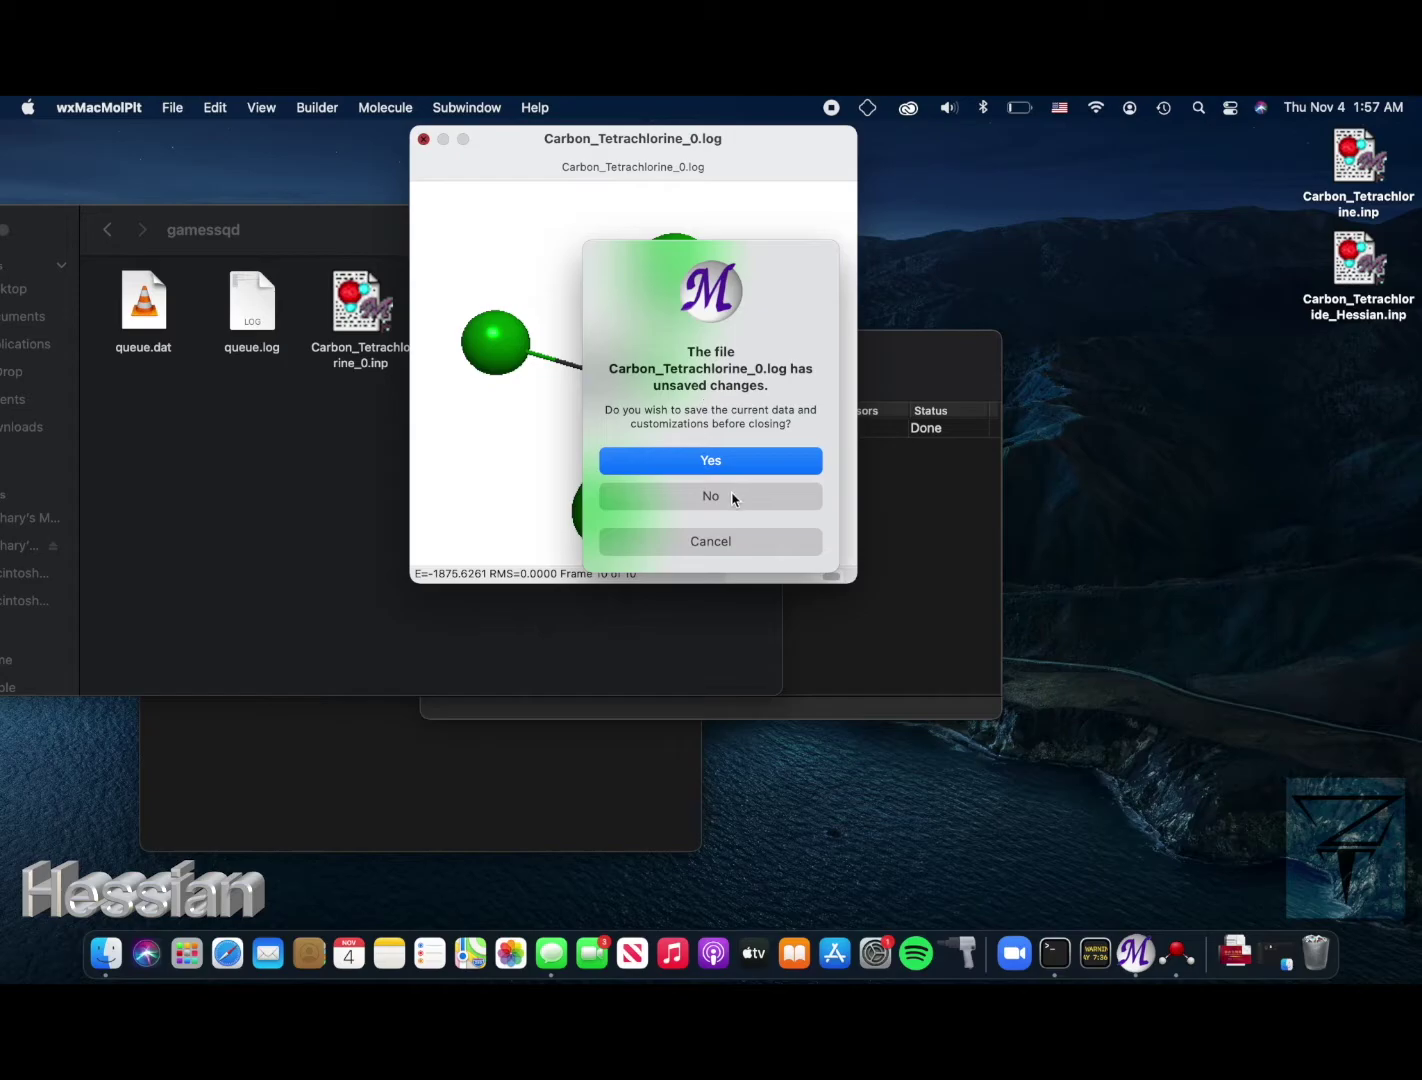
click(731, 497)
- Queue Carbon_Tetrachloride_Hessian.inp from the Desktop in GamessQ as a 2-processor job
click(928, 352)
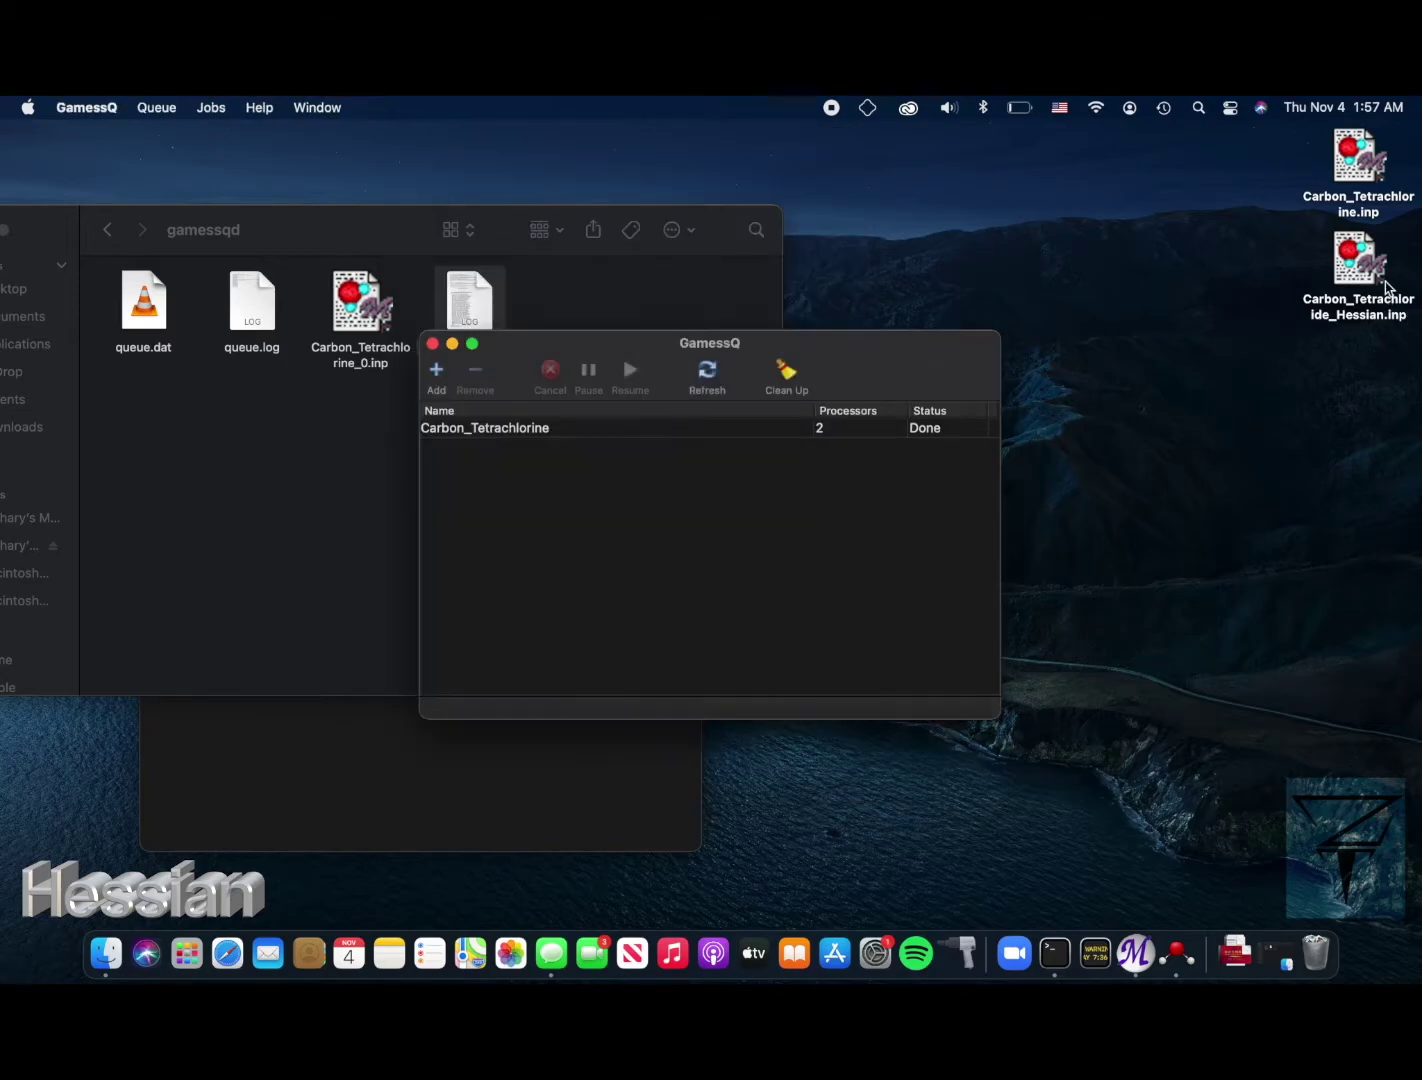
drag(1386, 288, 726, 592)
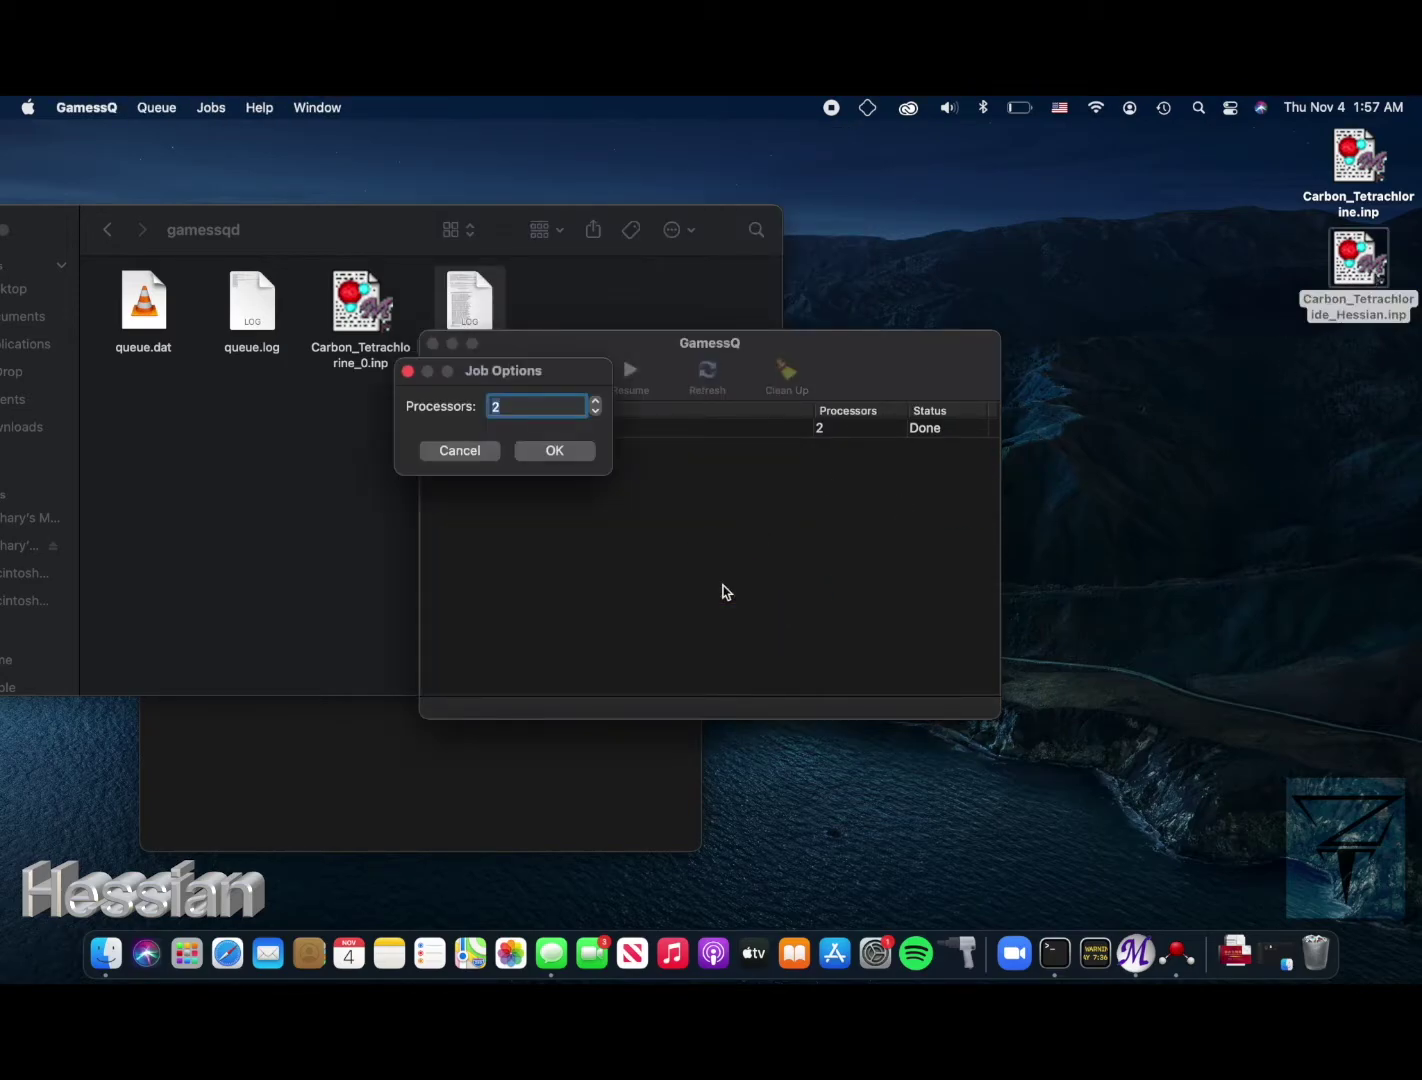
click(560, 452)
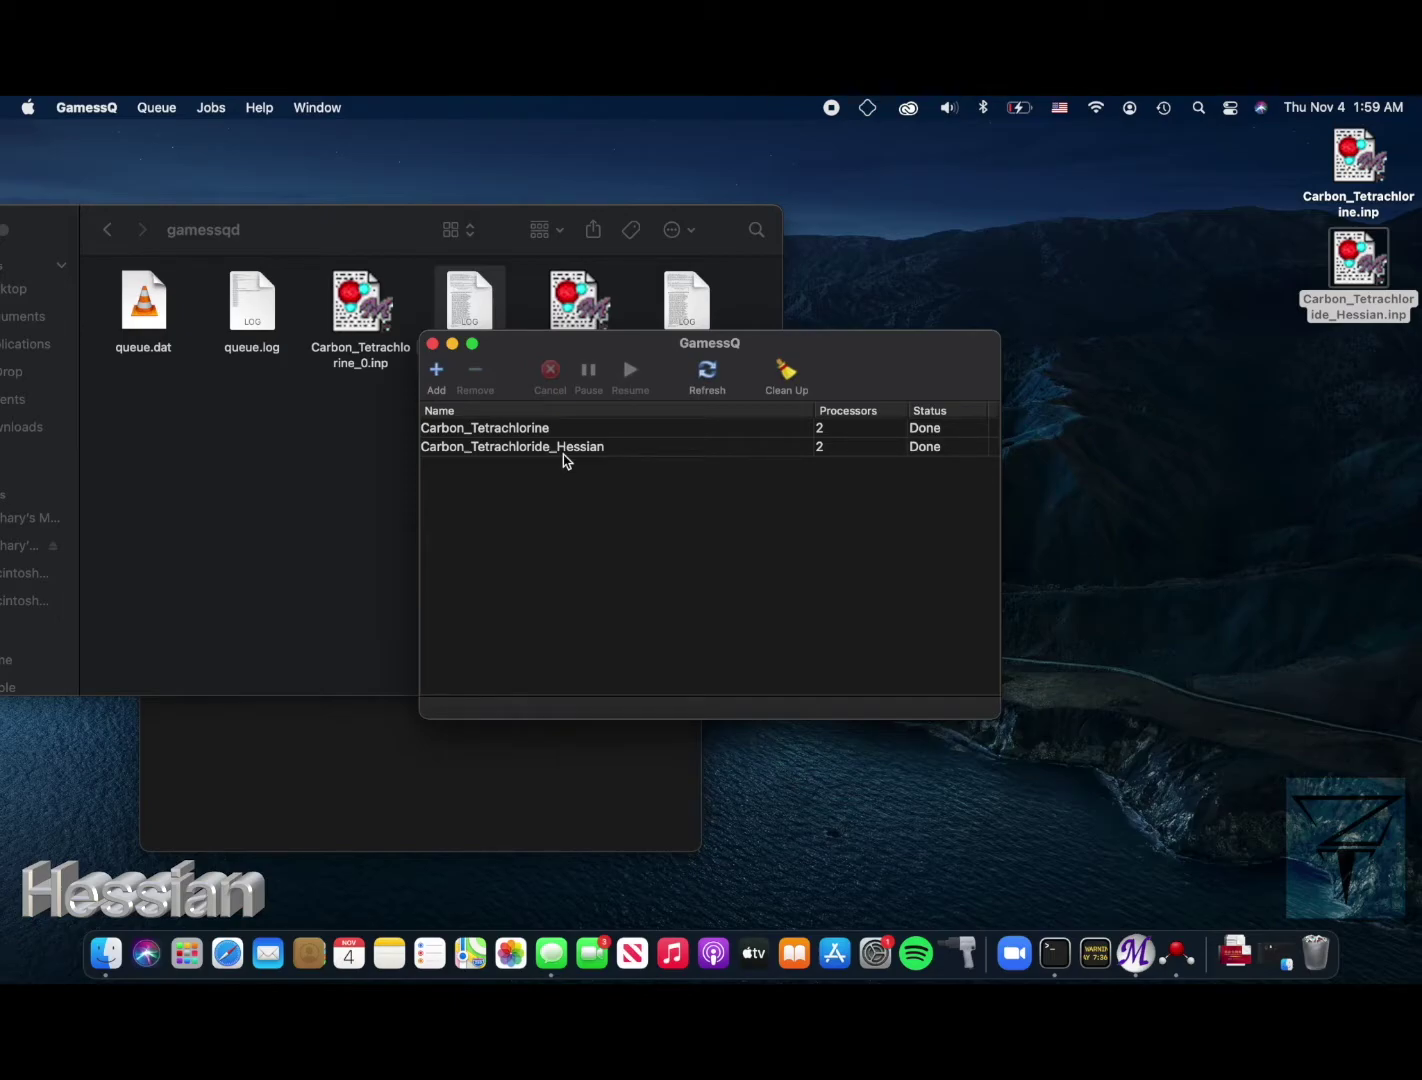
- Open Carbon_Tetrachloride_Hessian_1.log in Console and highlight 'EXECUTION OF GAMESS TERMINATED NORMALLY'
click(150, 518)
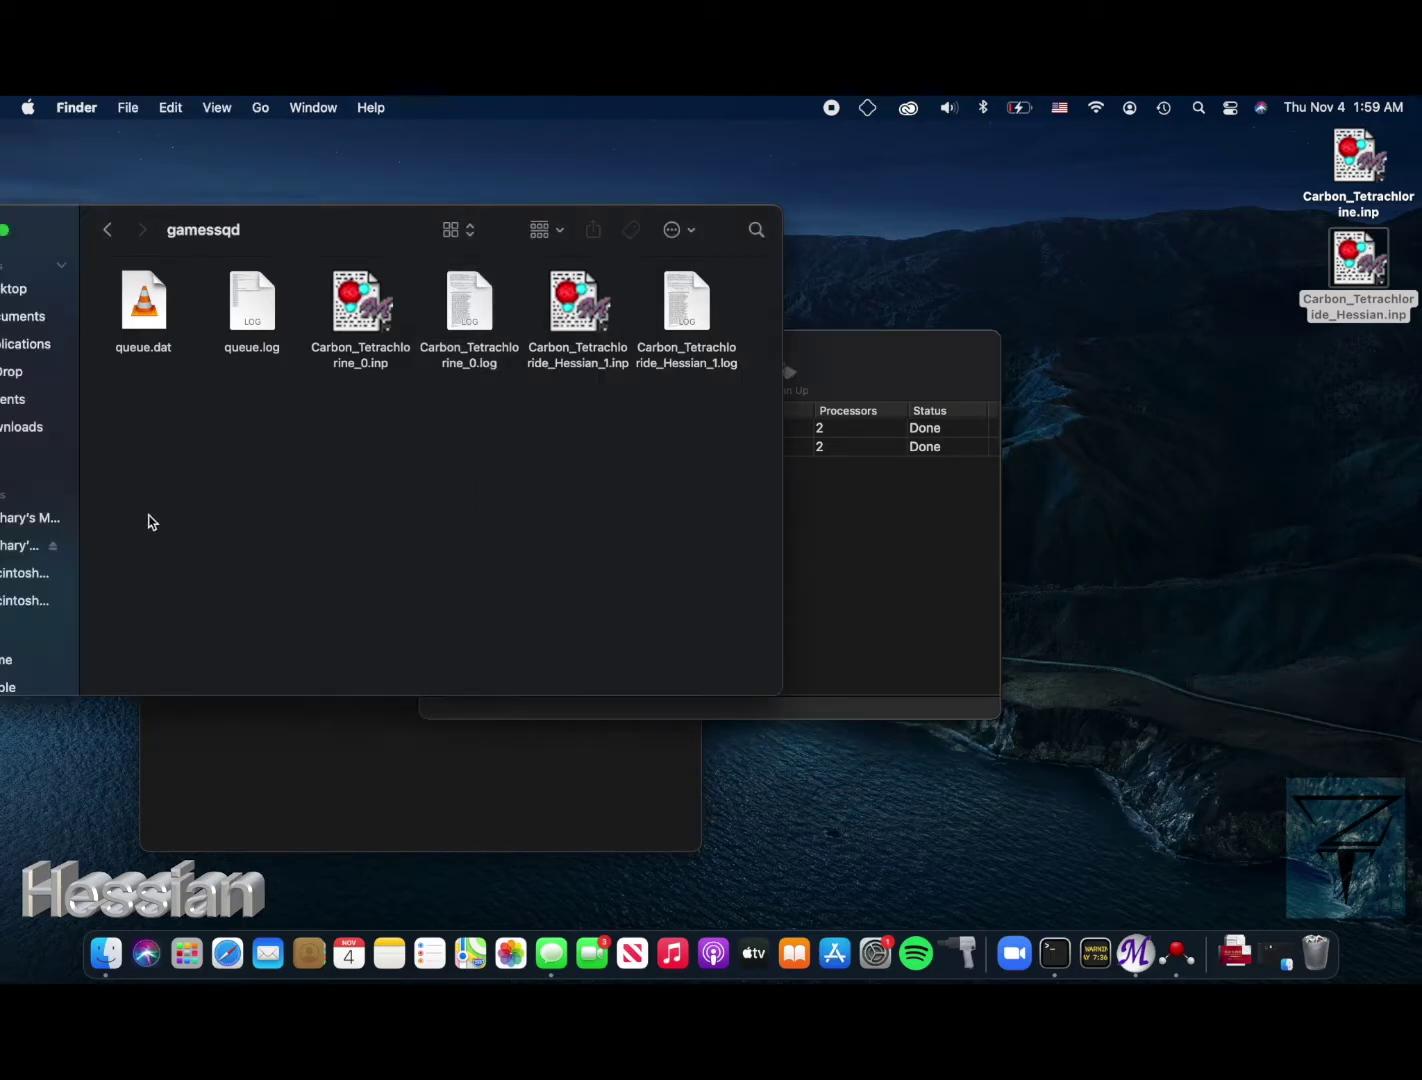
click(684, 305)
double_click(684, 305)
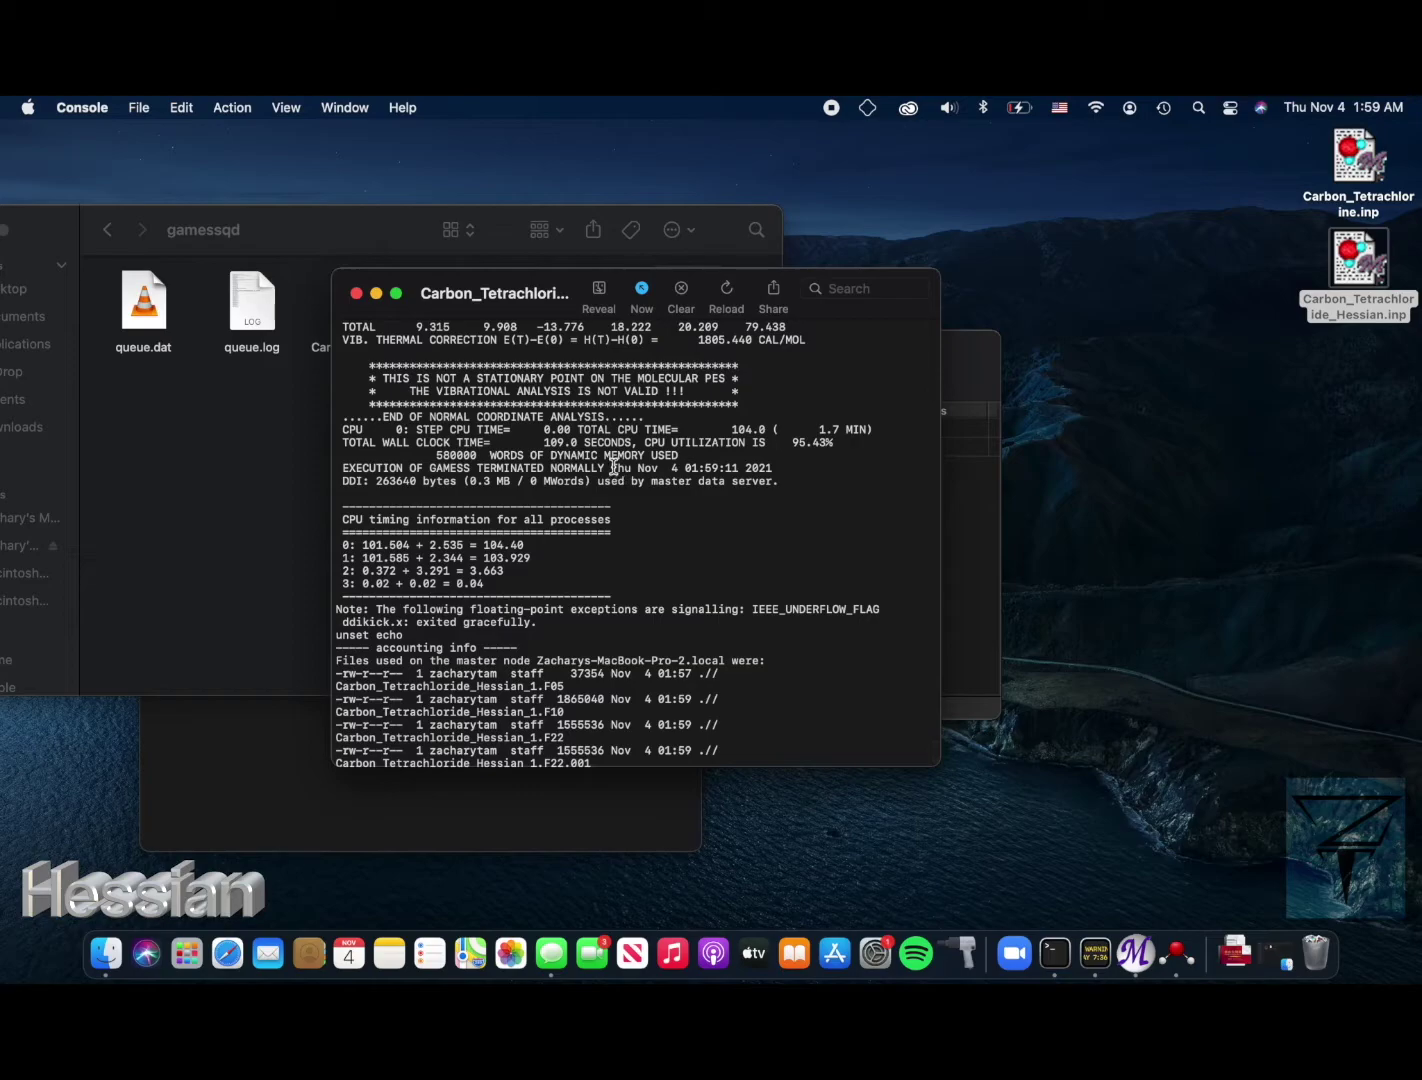
drag(611, 468, 336, 468)
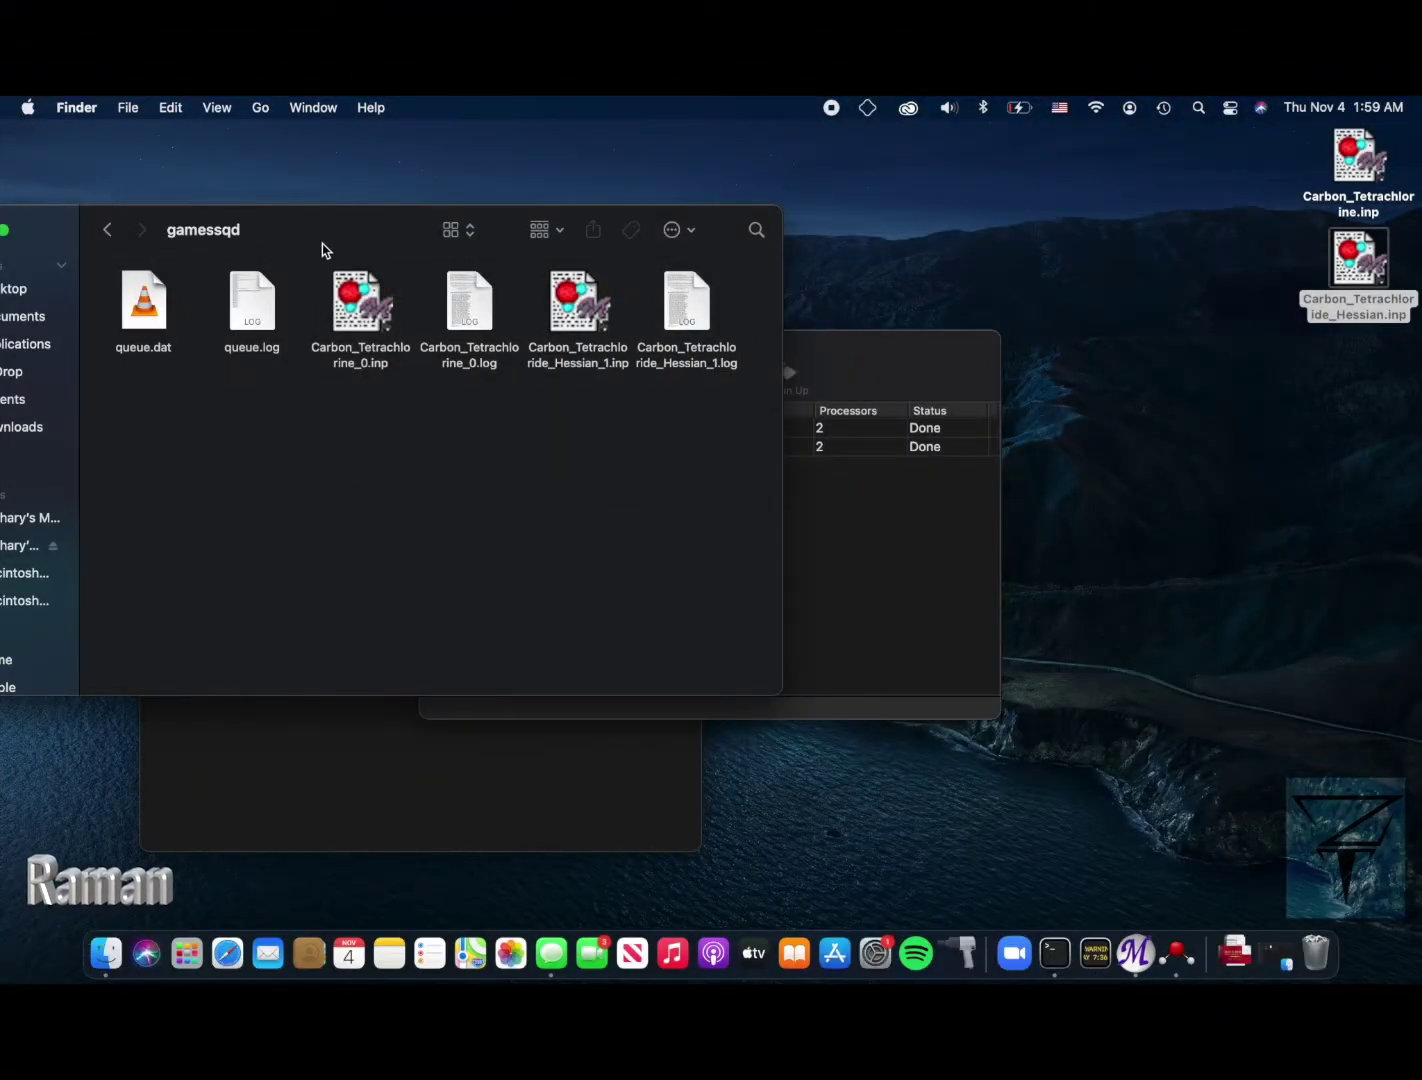
- Browse the gamess folder's Carbon_Tetrachlorine_0.dat, then return to the gamessqd folder
drag(320, 239, 414, 236)
click(204, 232)
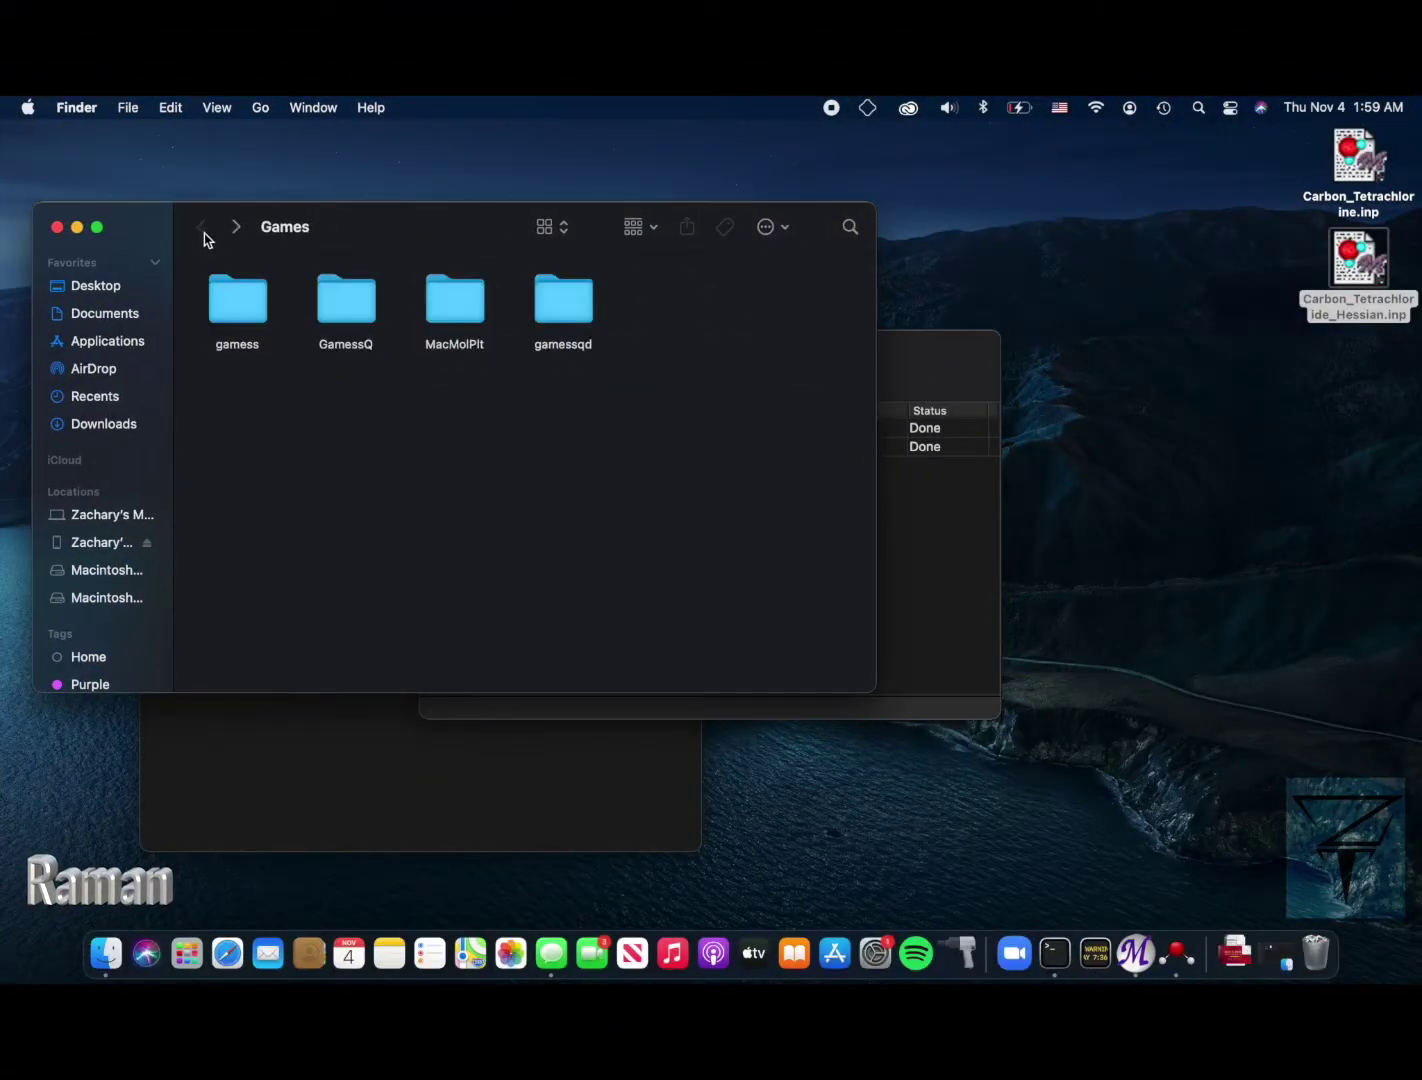
double_click(238, 295)
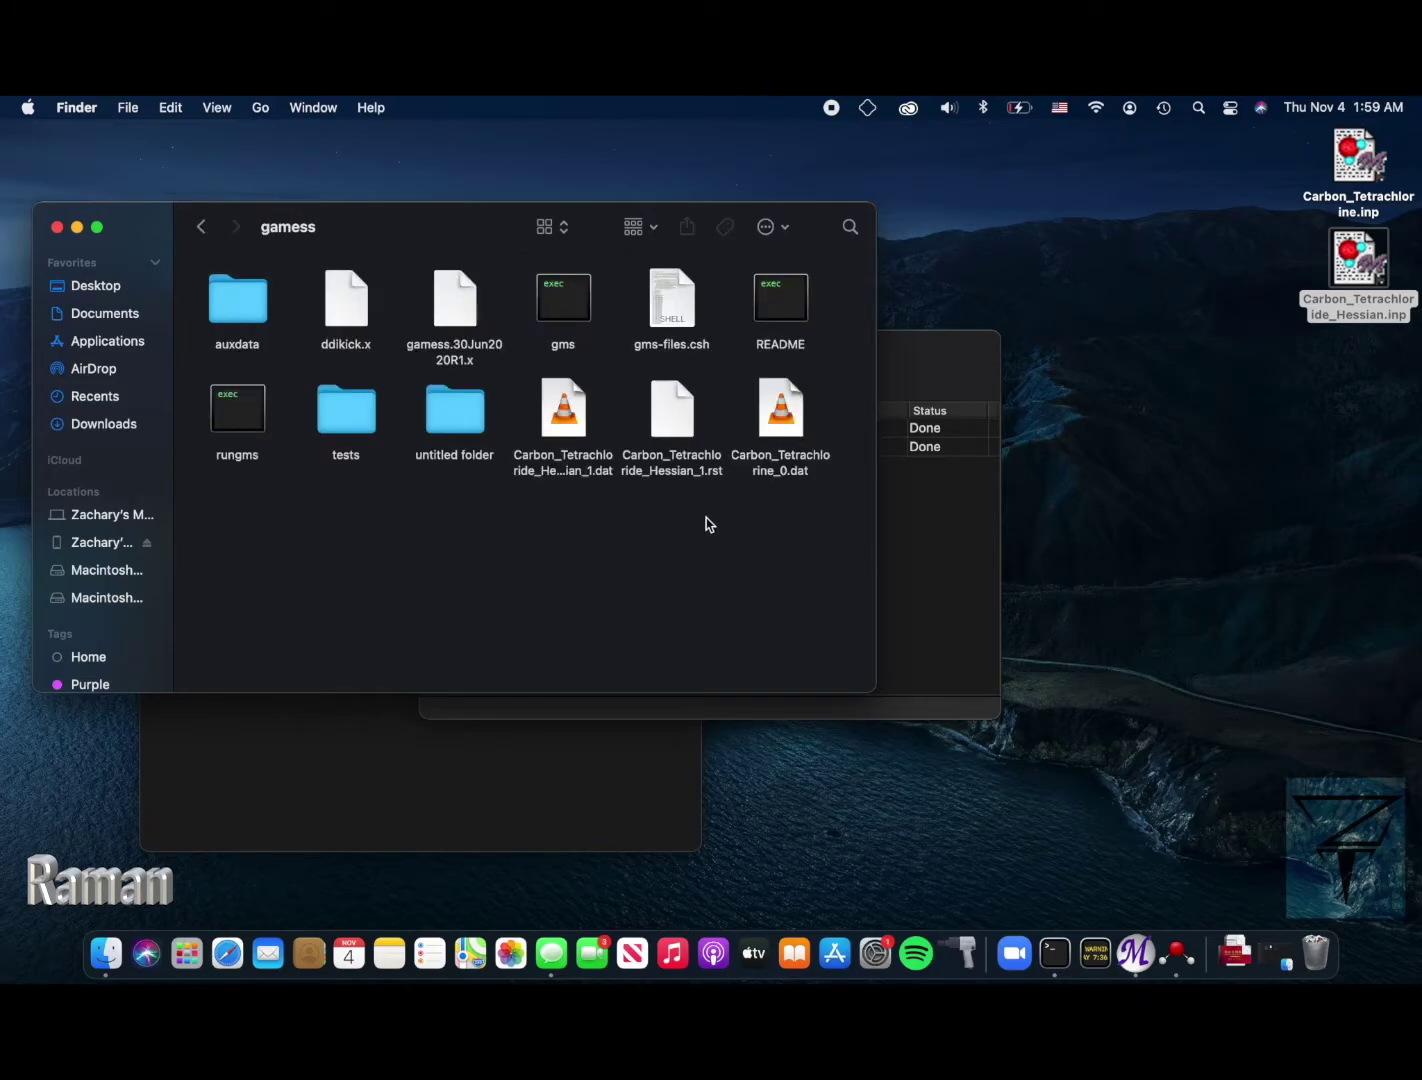
click(780, 412)
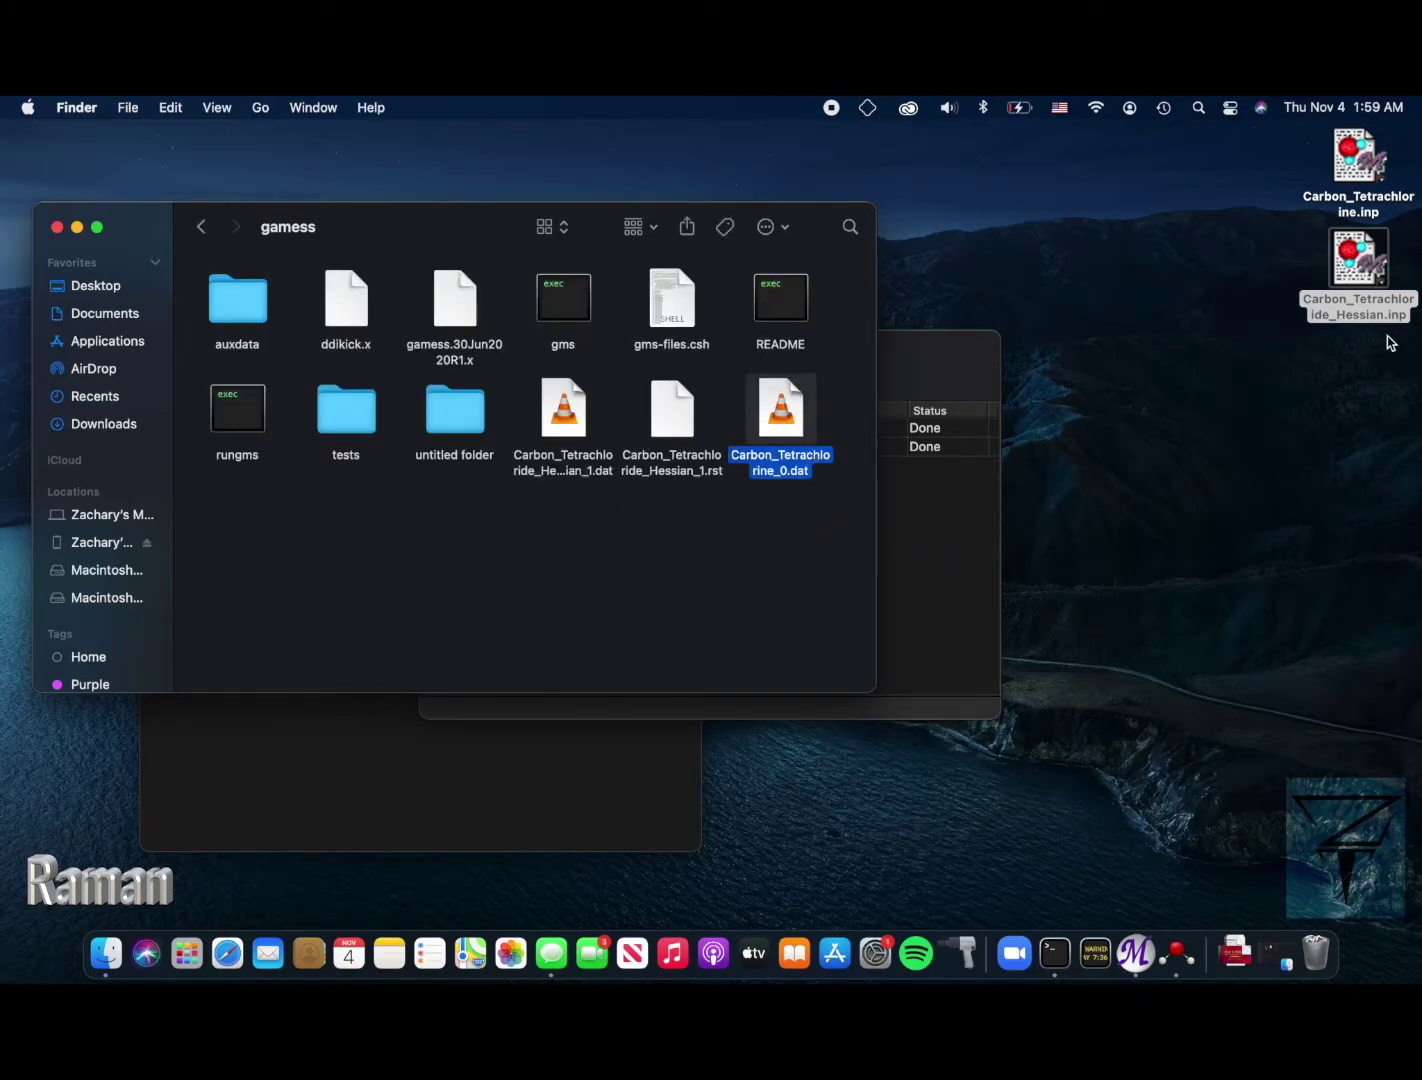
click(202, 227)
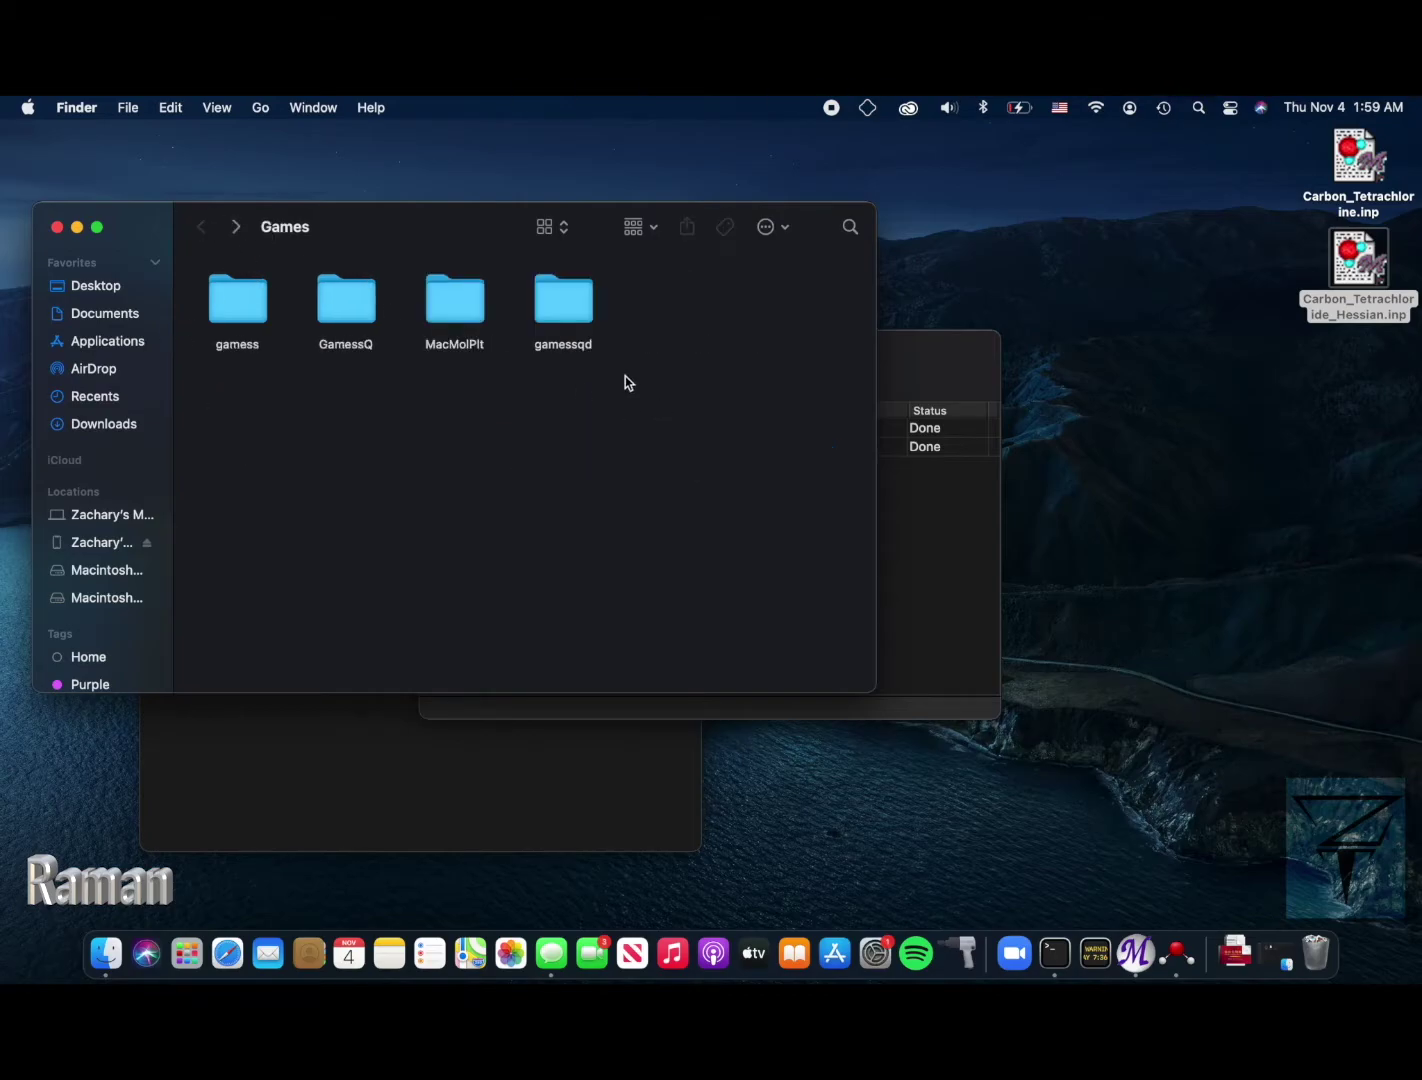
double_click(562, 298)
- Open Carbon_Tetrachloride_Hessian_1.log in wxMacMolPlt and bring up its Input Builder
click(803, 303)
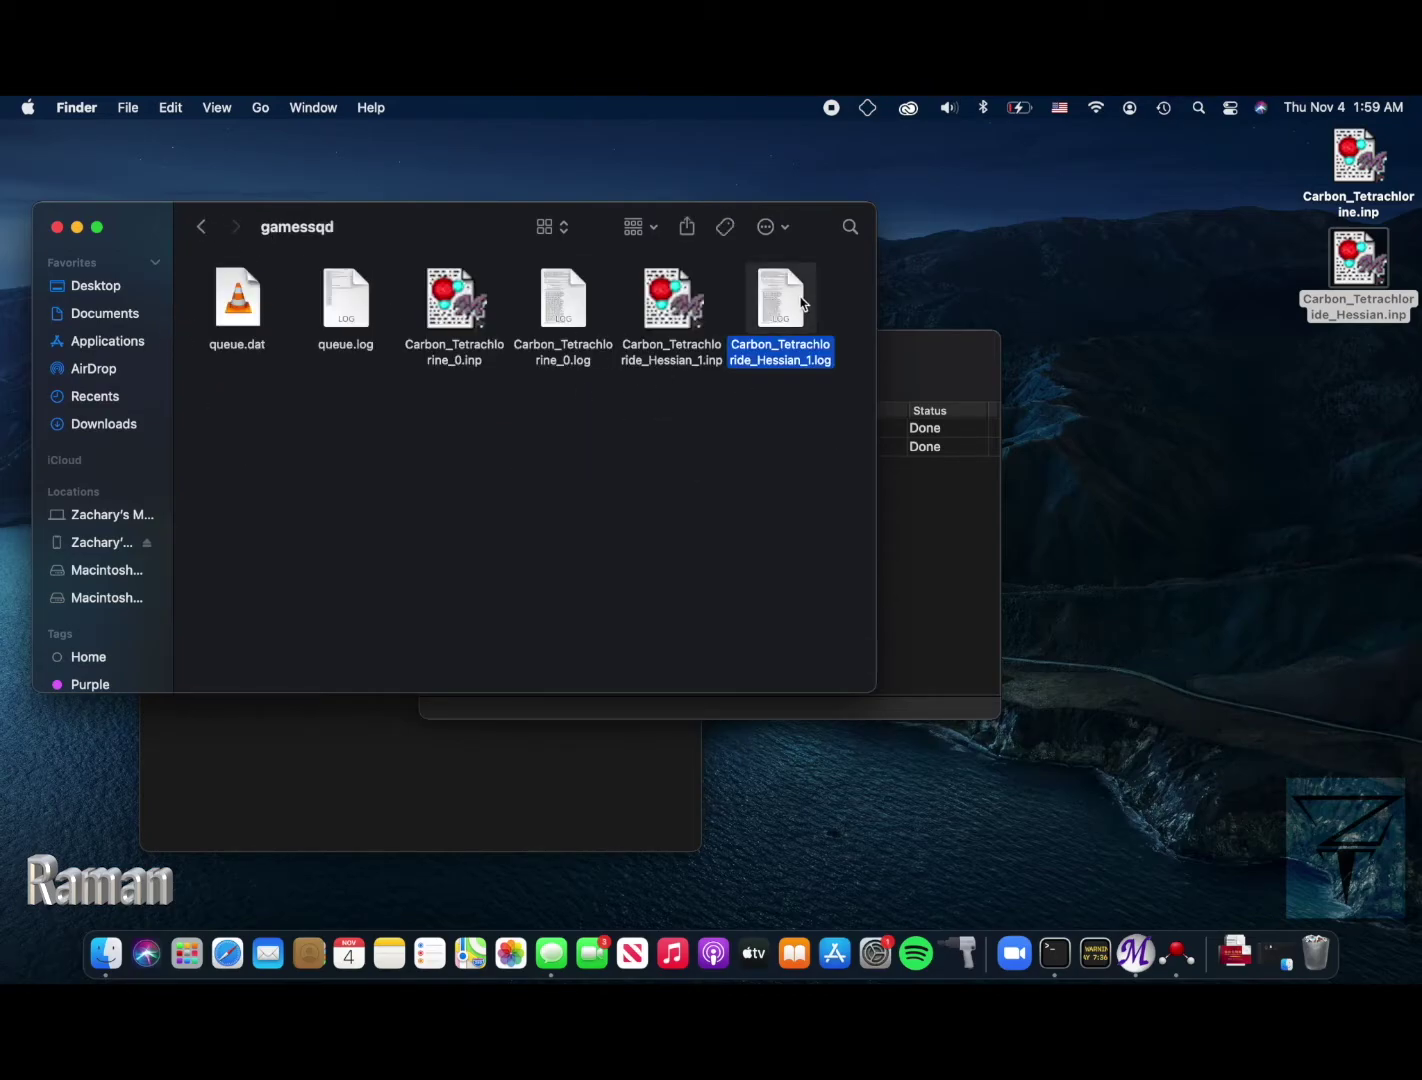
right_click(803, 303)
mouse_move(892, 330)
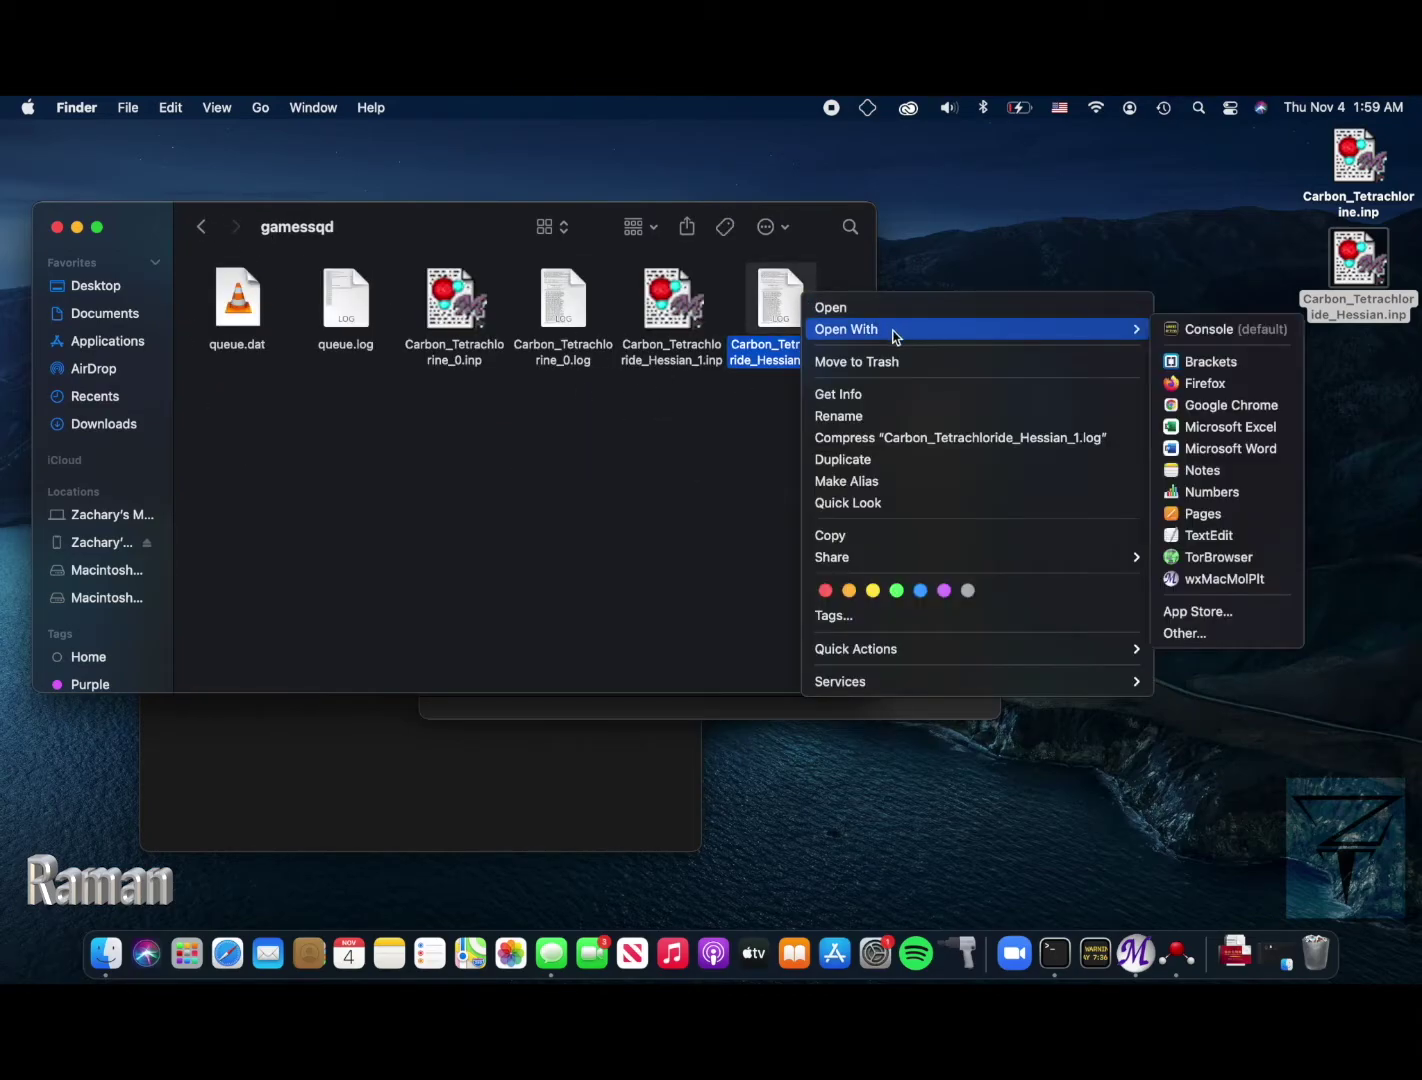
click(1275, 582)
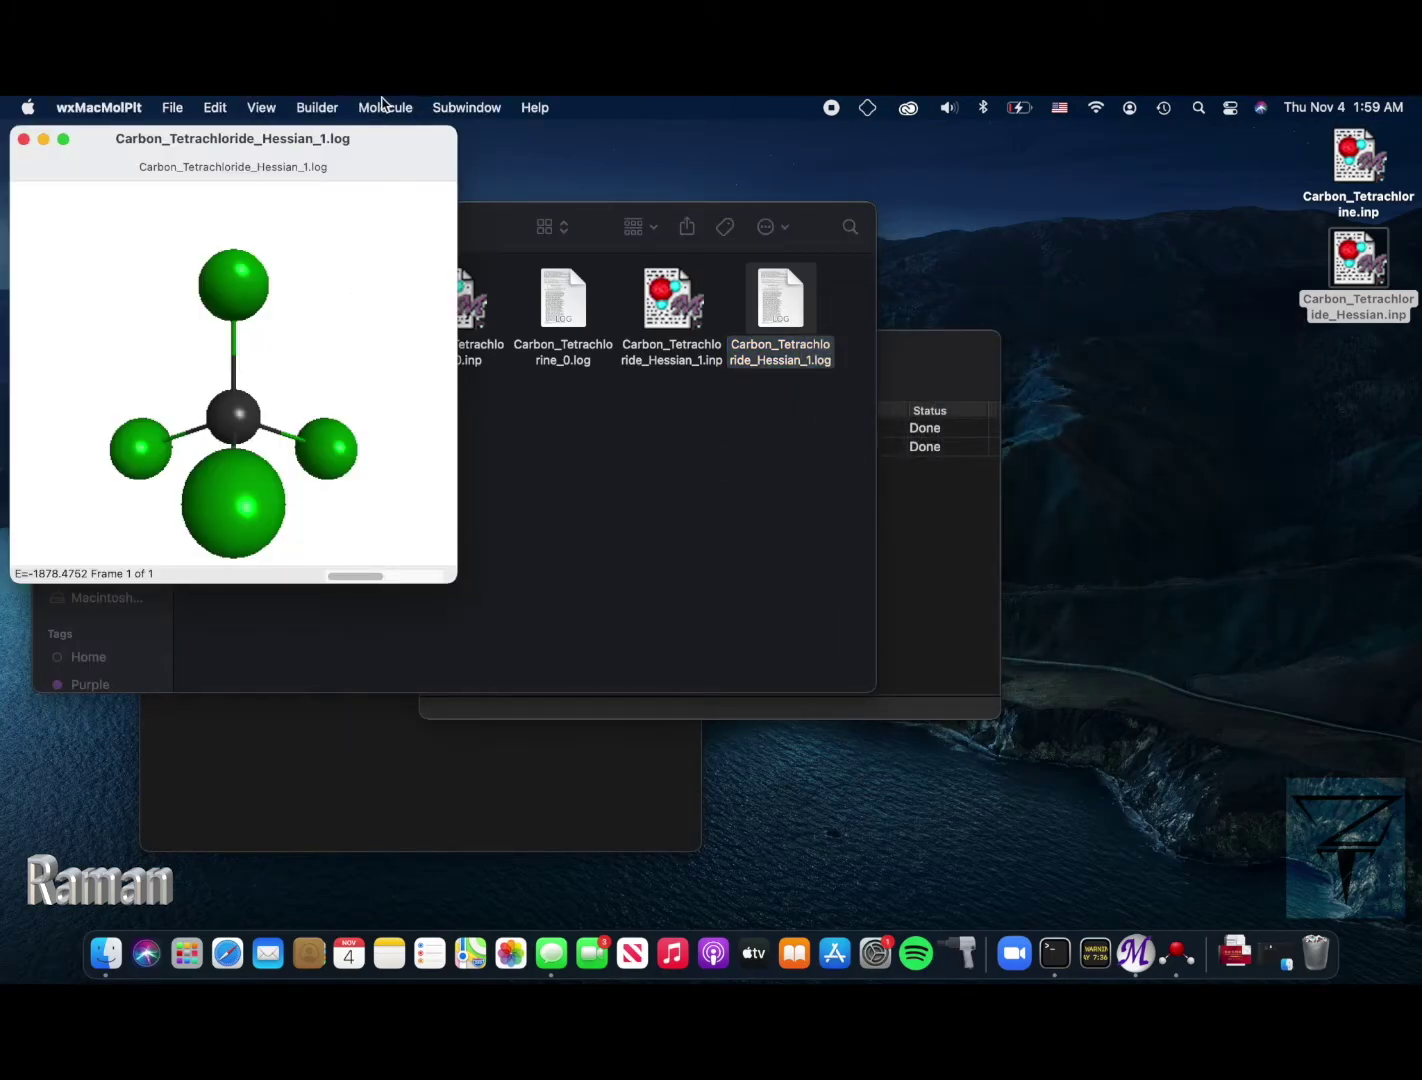
click(381, 107)
mouse_move(466, 107)
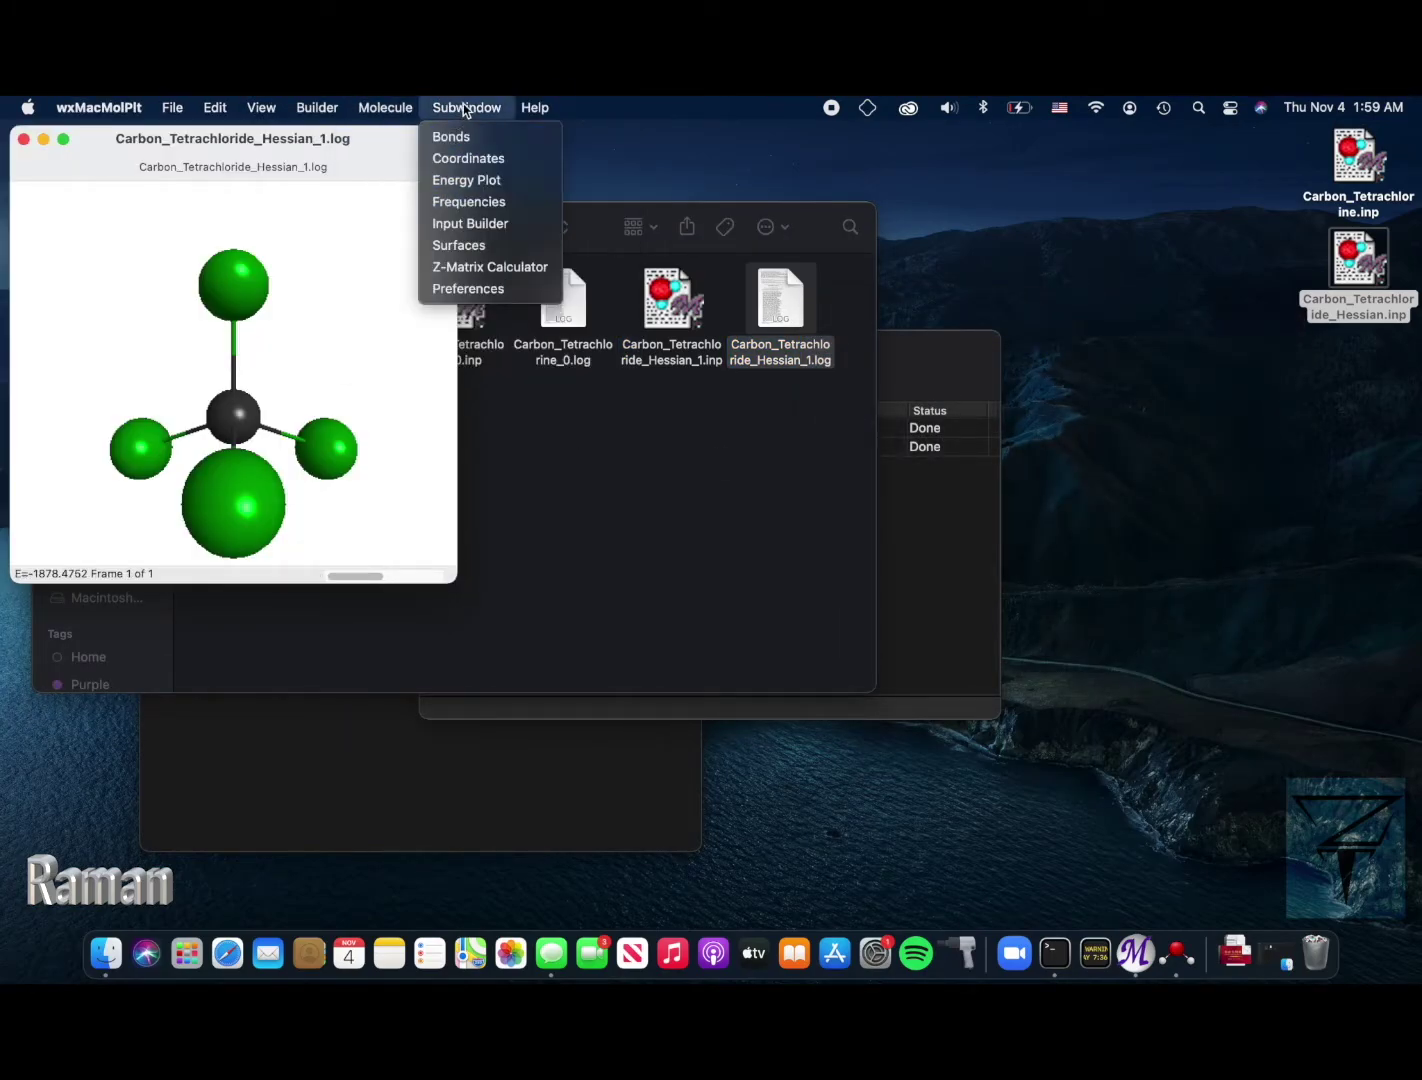
click(478, 224)
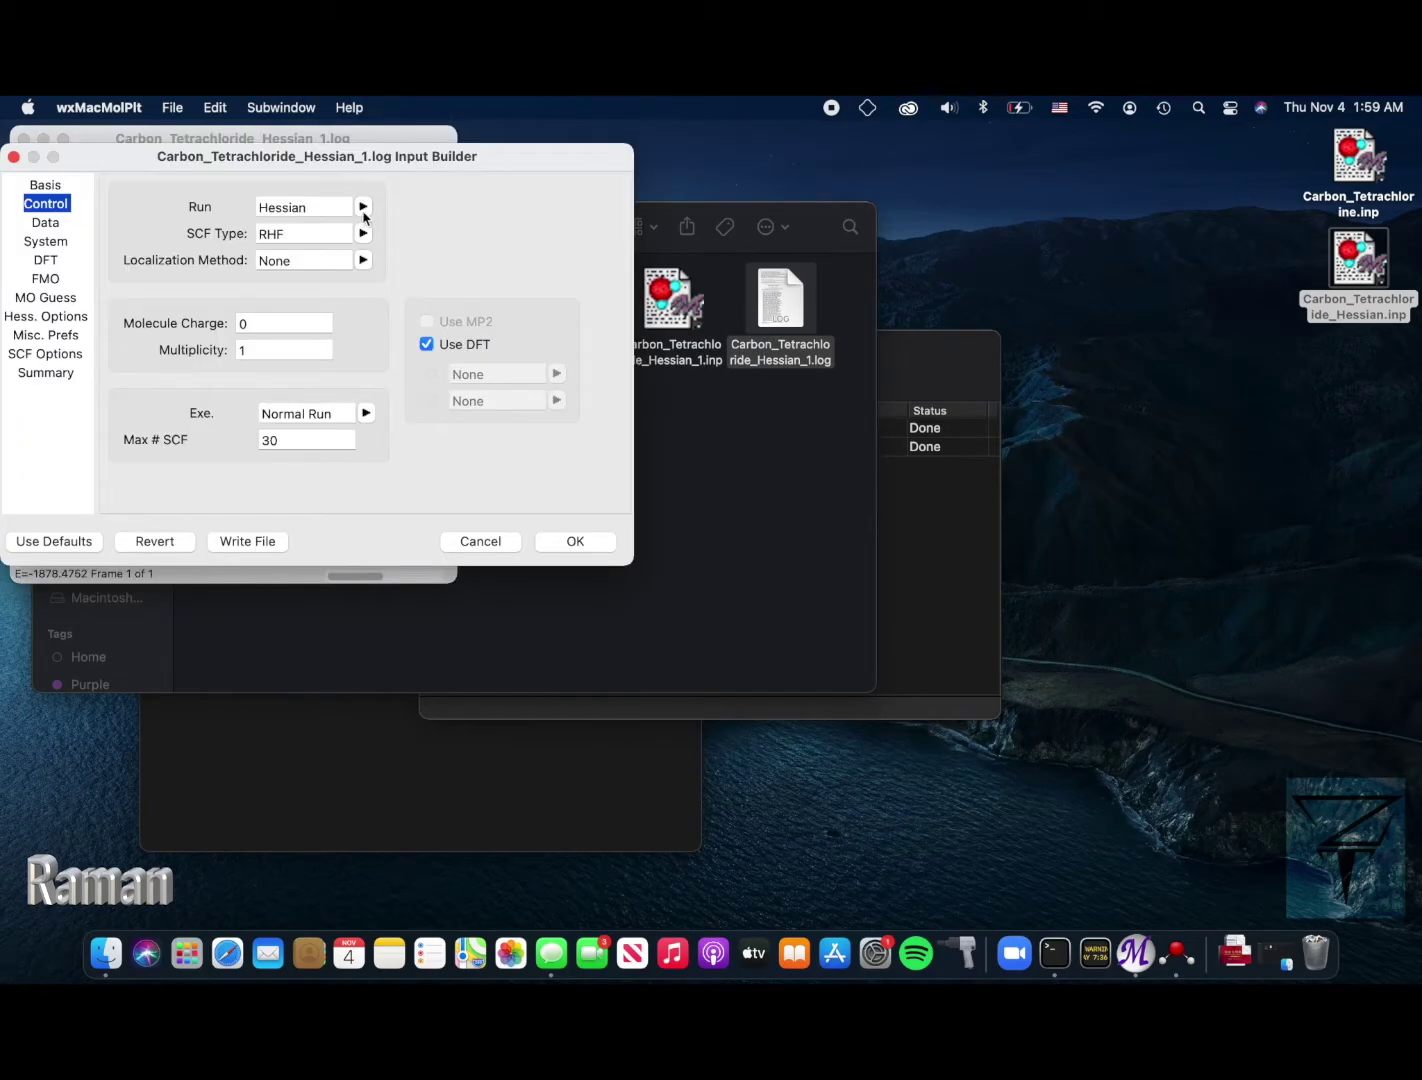
- Set the run type to Raman Intensities and change the title to Carbon Tetrachlorine Raman
click(362, 210)
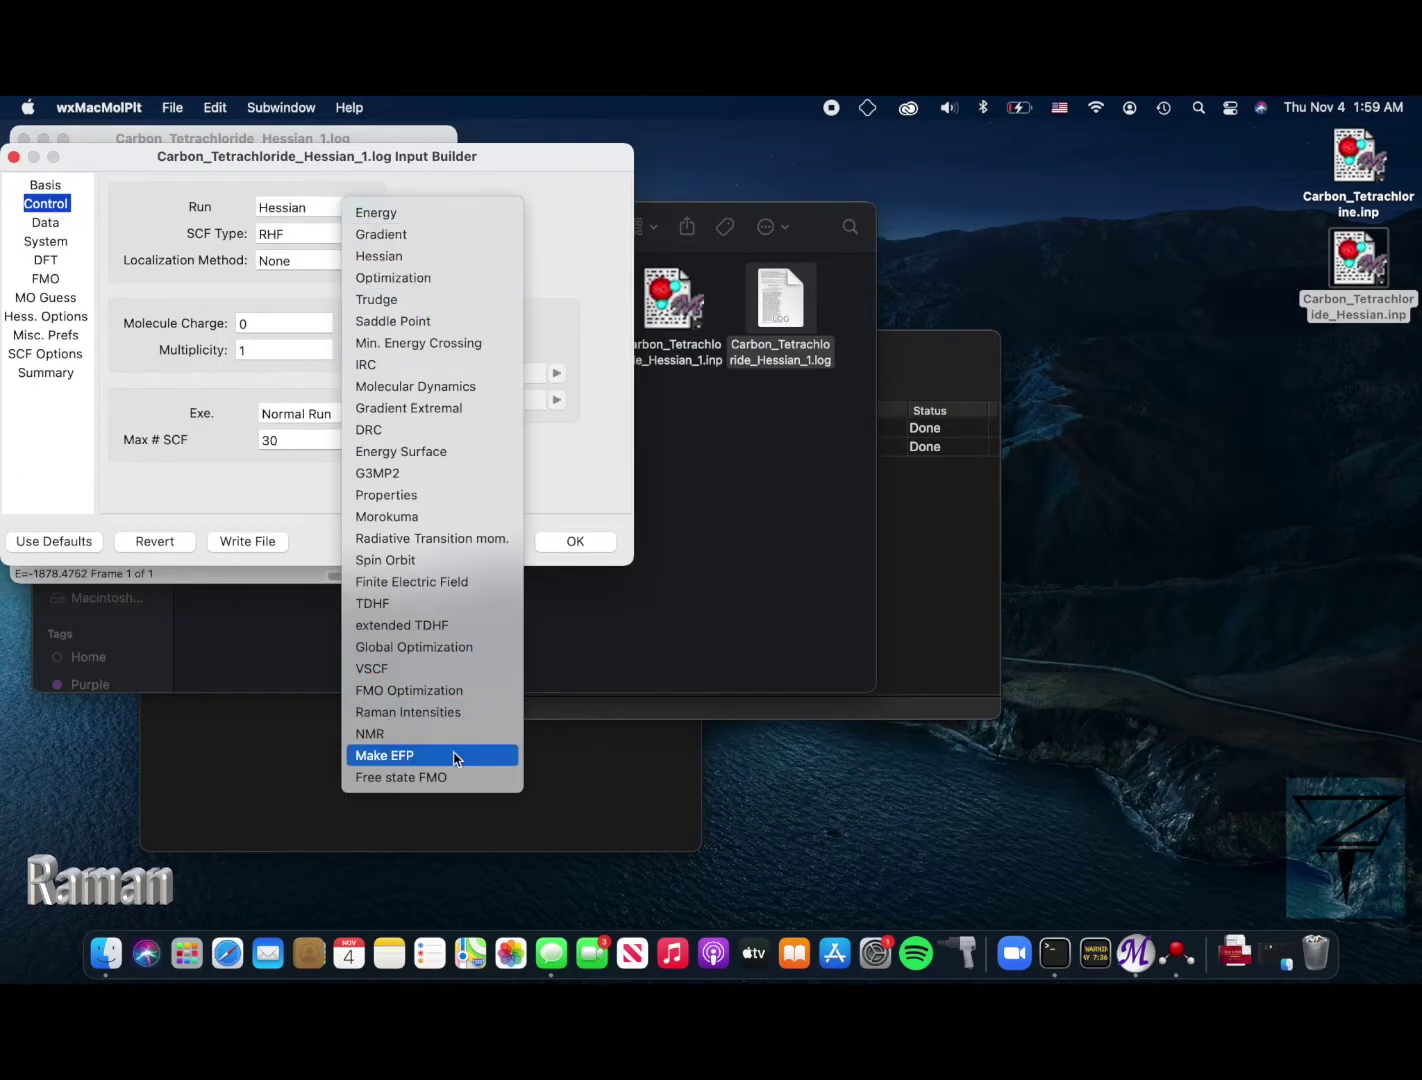
click(456, 717)
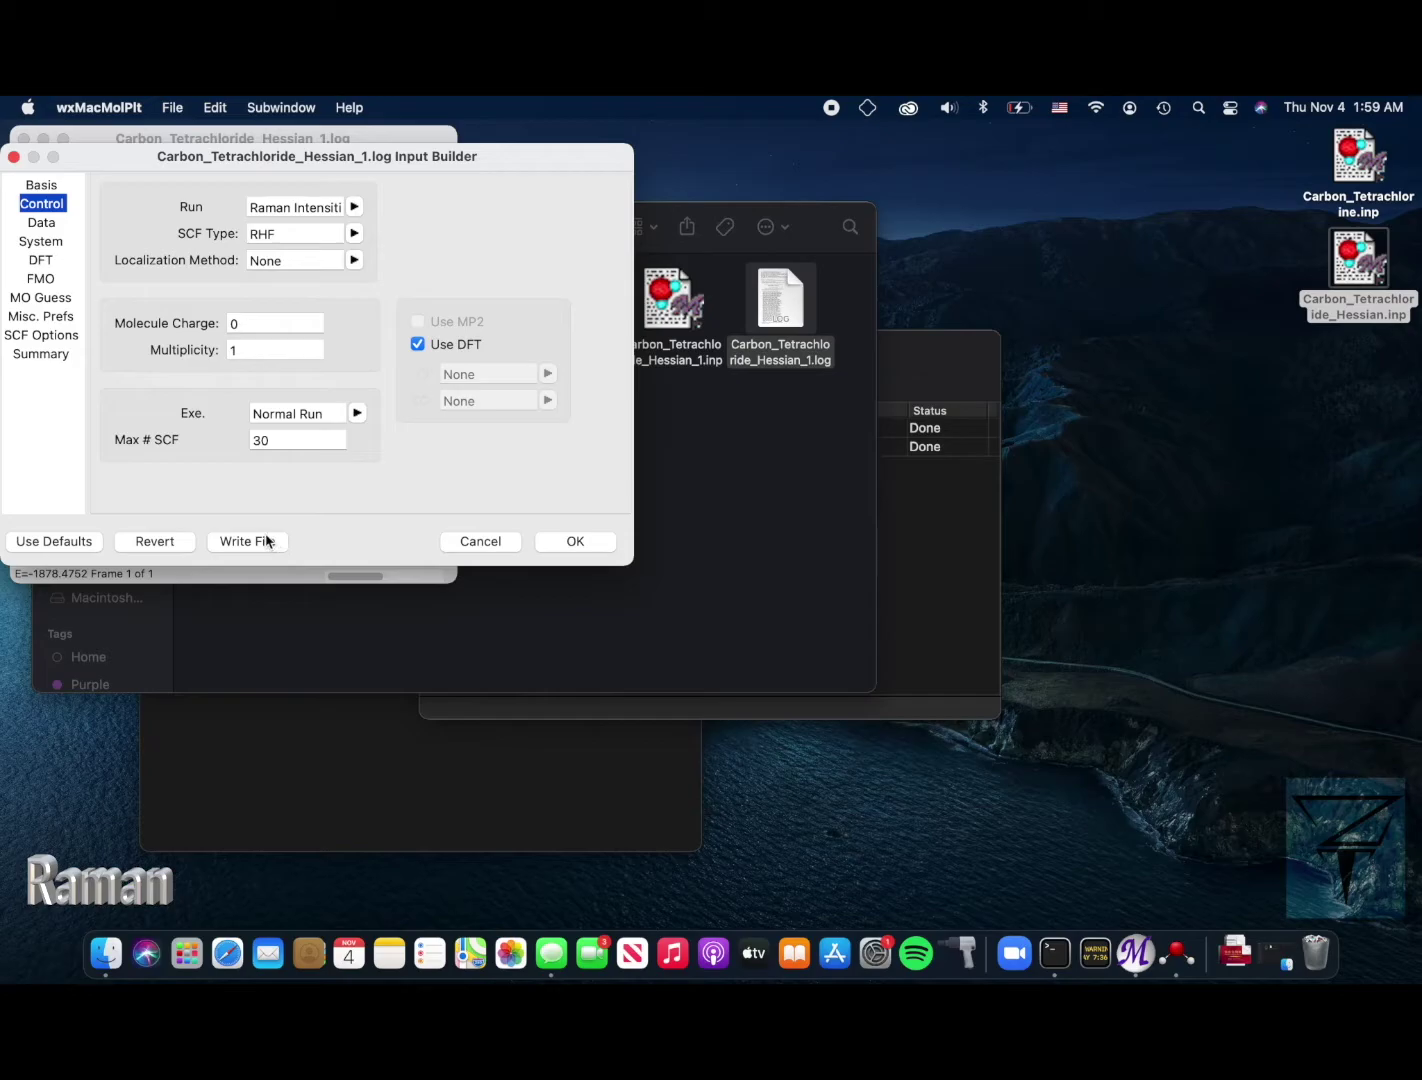
click(41, 223)
click(296, 191)
key(BackSpace)
key(BackSpace)
key(BackSpace)
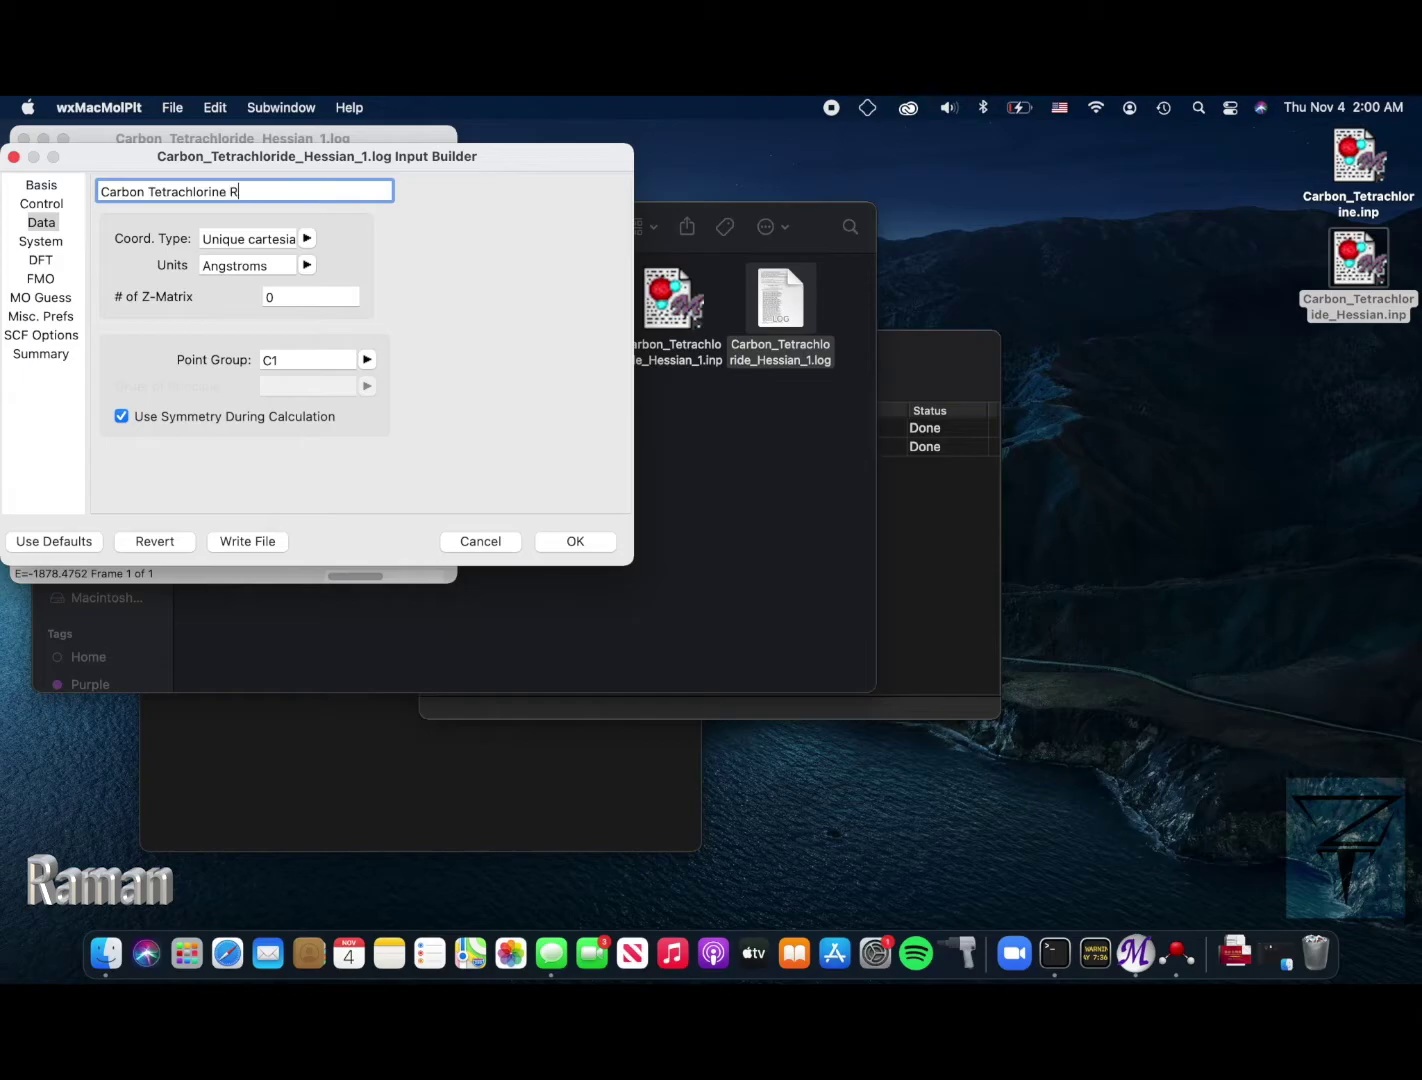
click(466, 378)
- Write the input file as Carbon_Tetrachloride_Raman.inp to the Desktop
click(264, 545)
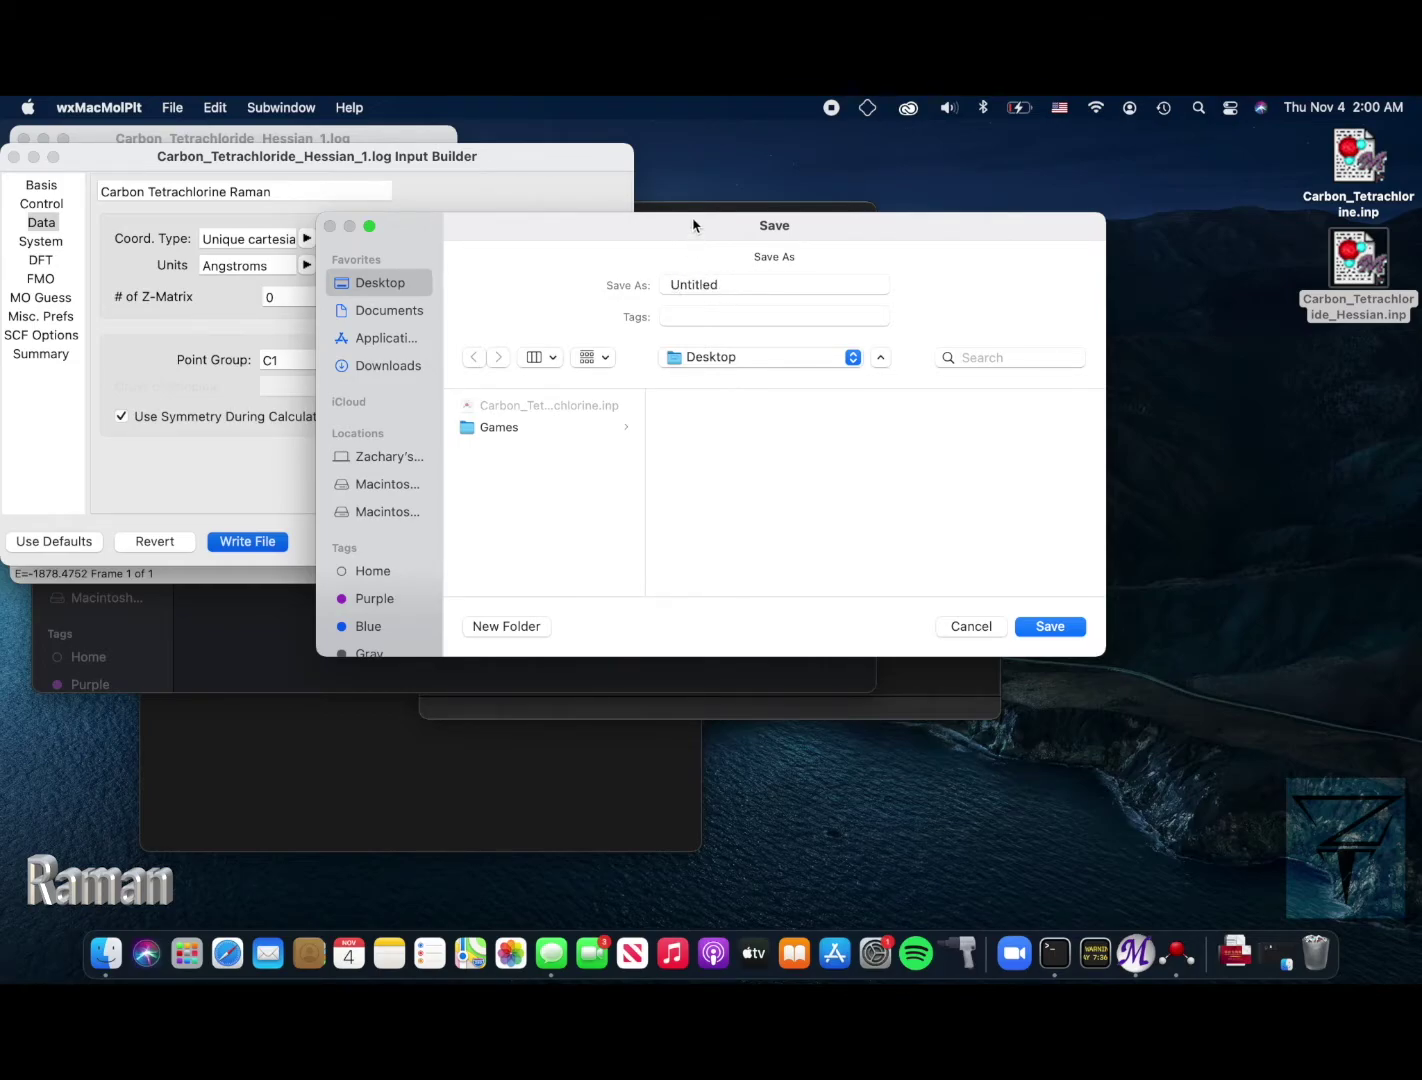
drag(695, 226, 695, 245)
text(Carbon_Tetrachlorid)
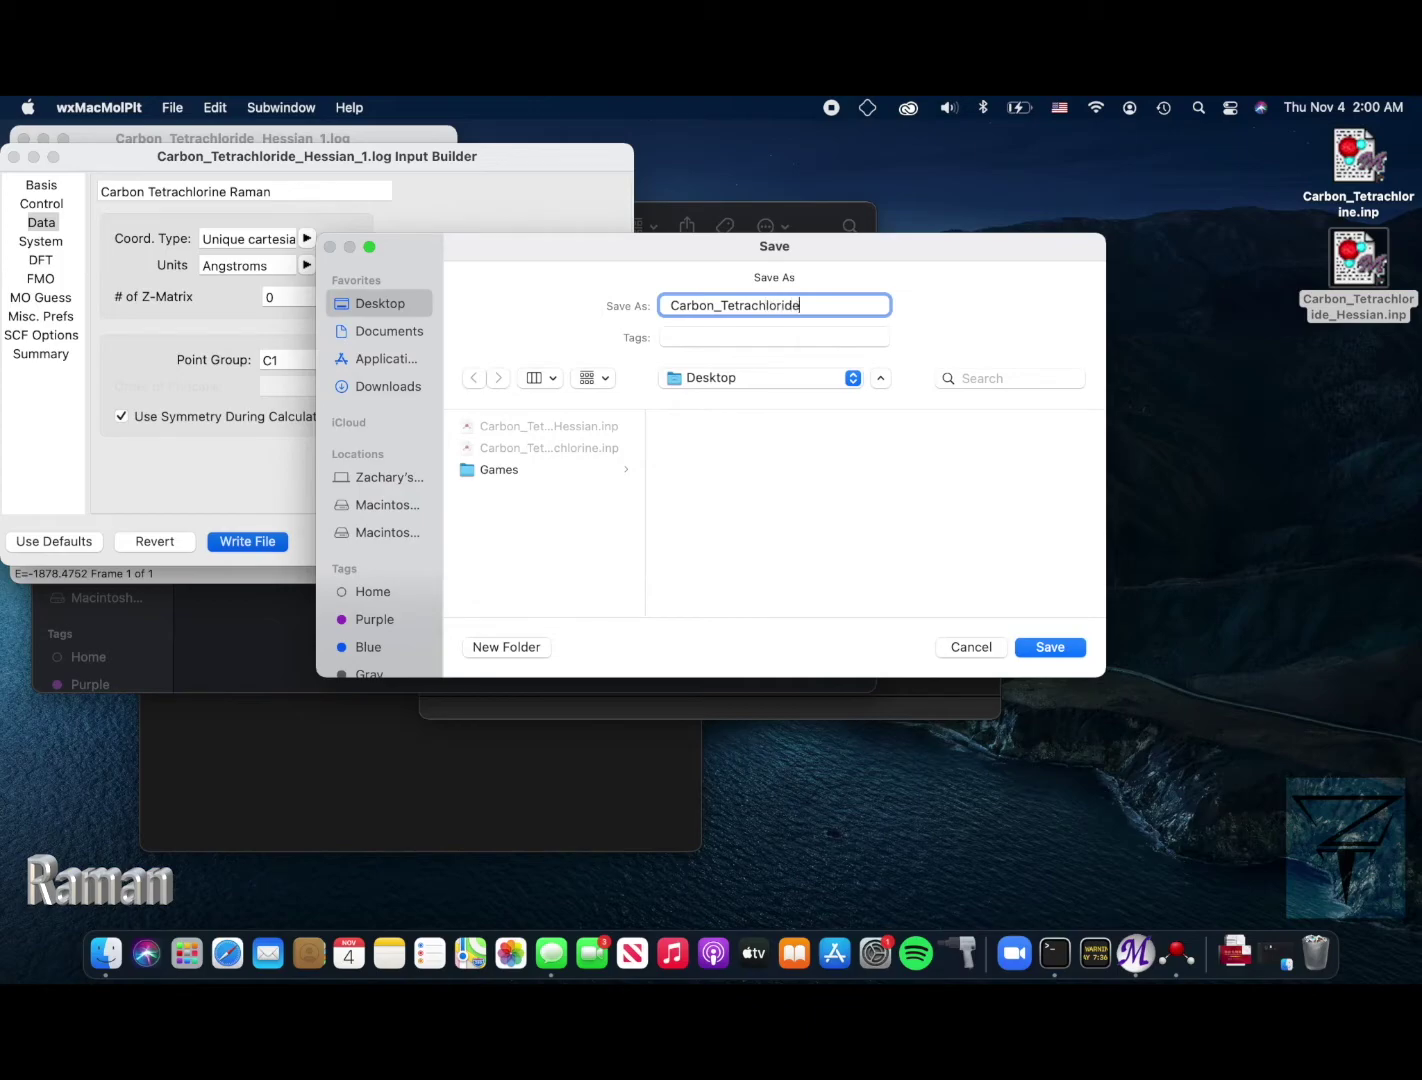
text(aman)
click(1050, 647)
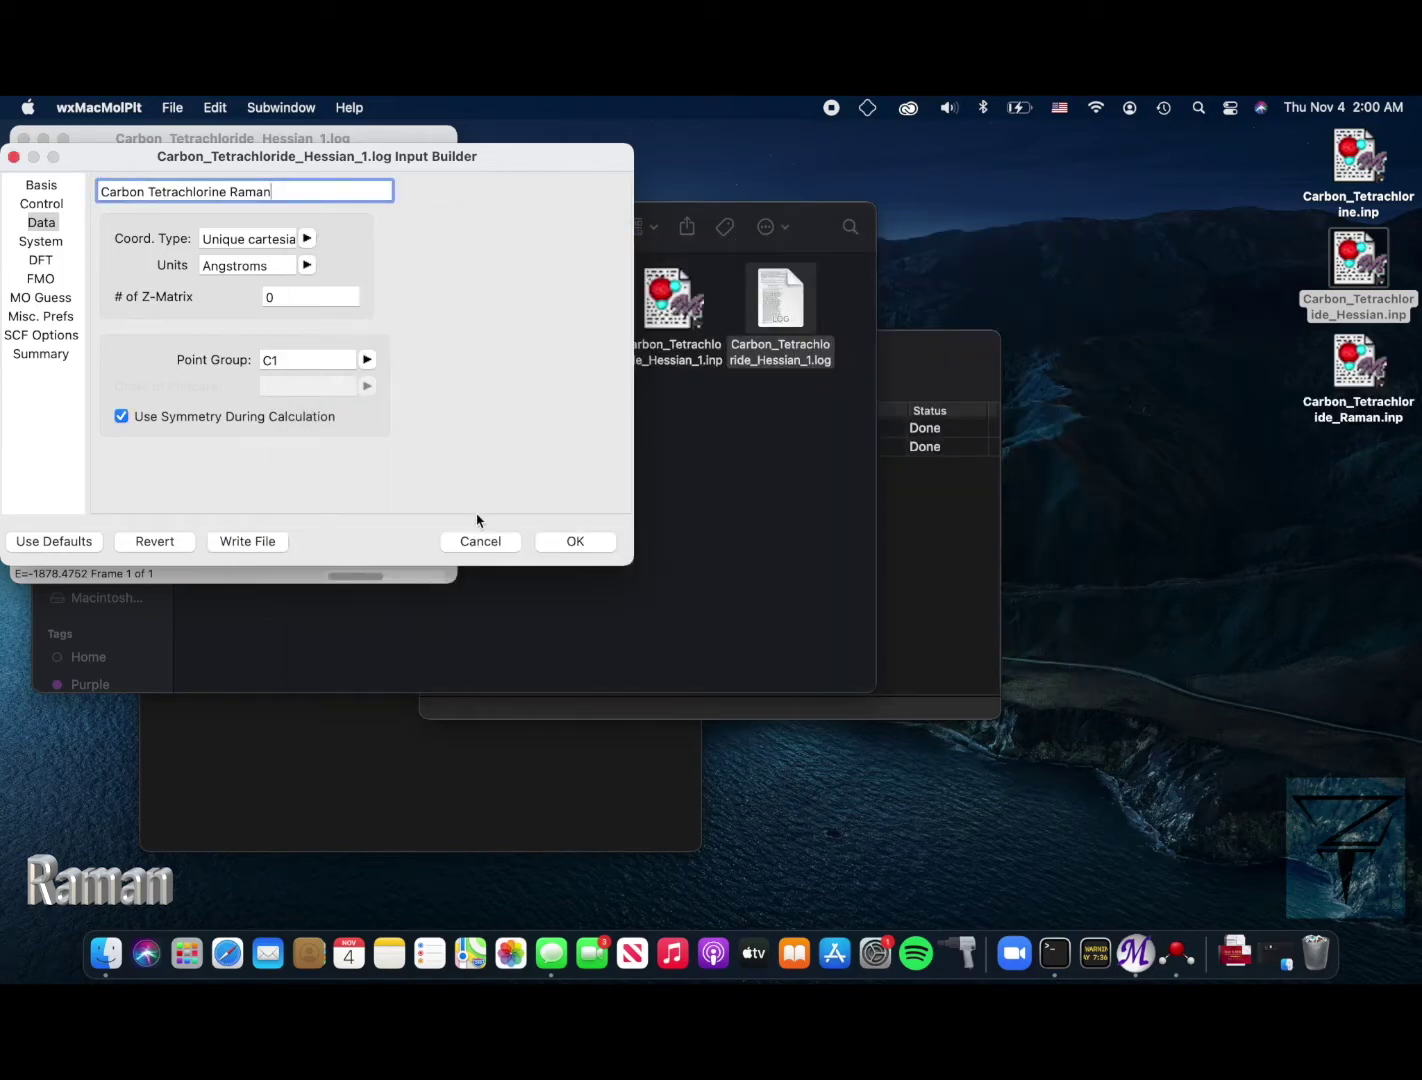
- Close the Input Builder and molecule window, then open Carbon_Tetrachloride_Raman.inp in TextEdit
click(572, 545)
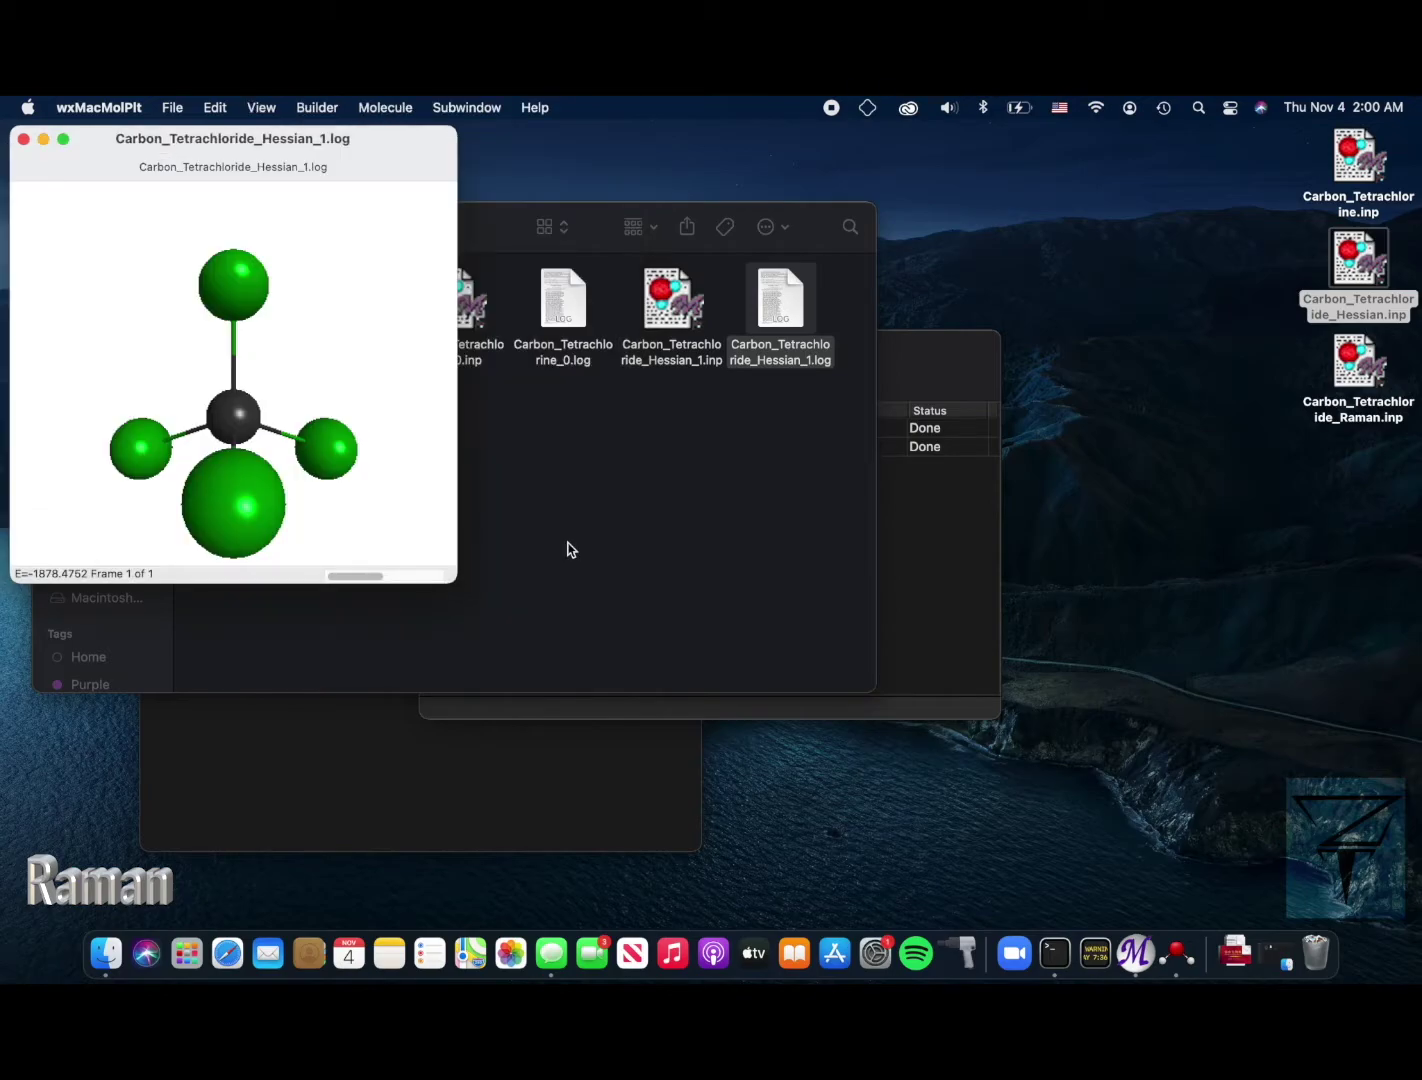
click(24, 139)
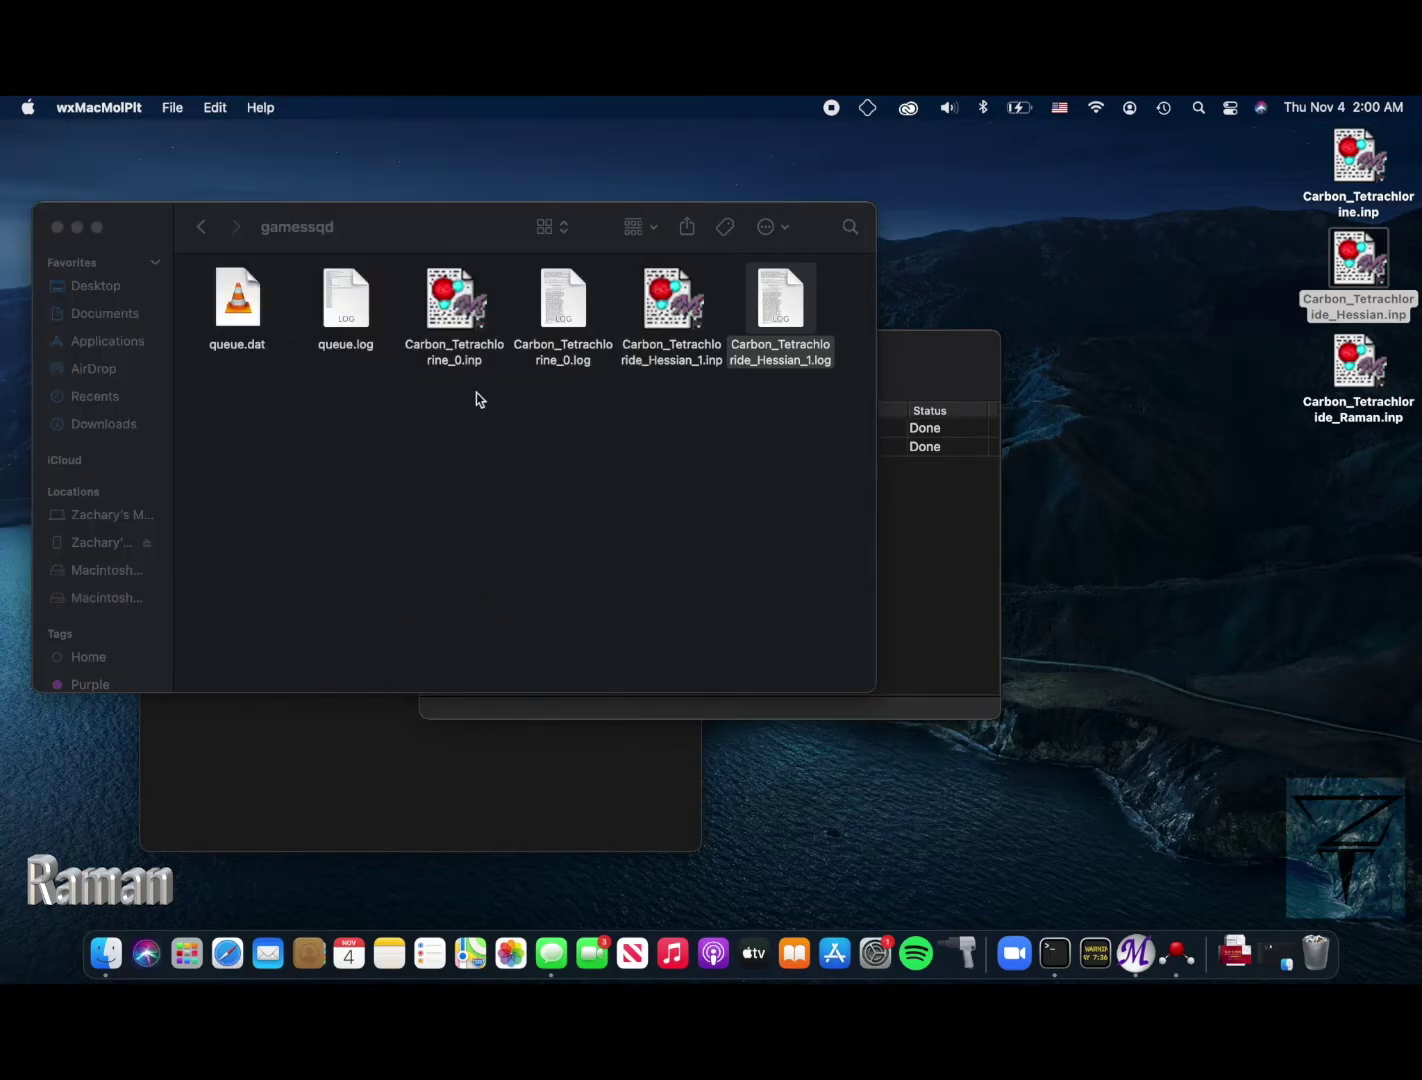
click(203, 228)
click(1357, 398)
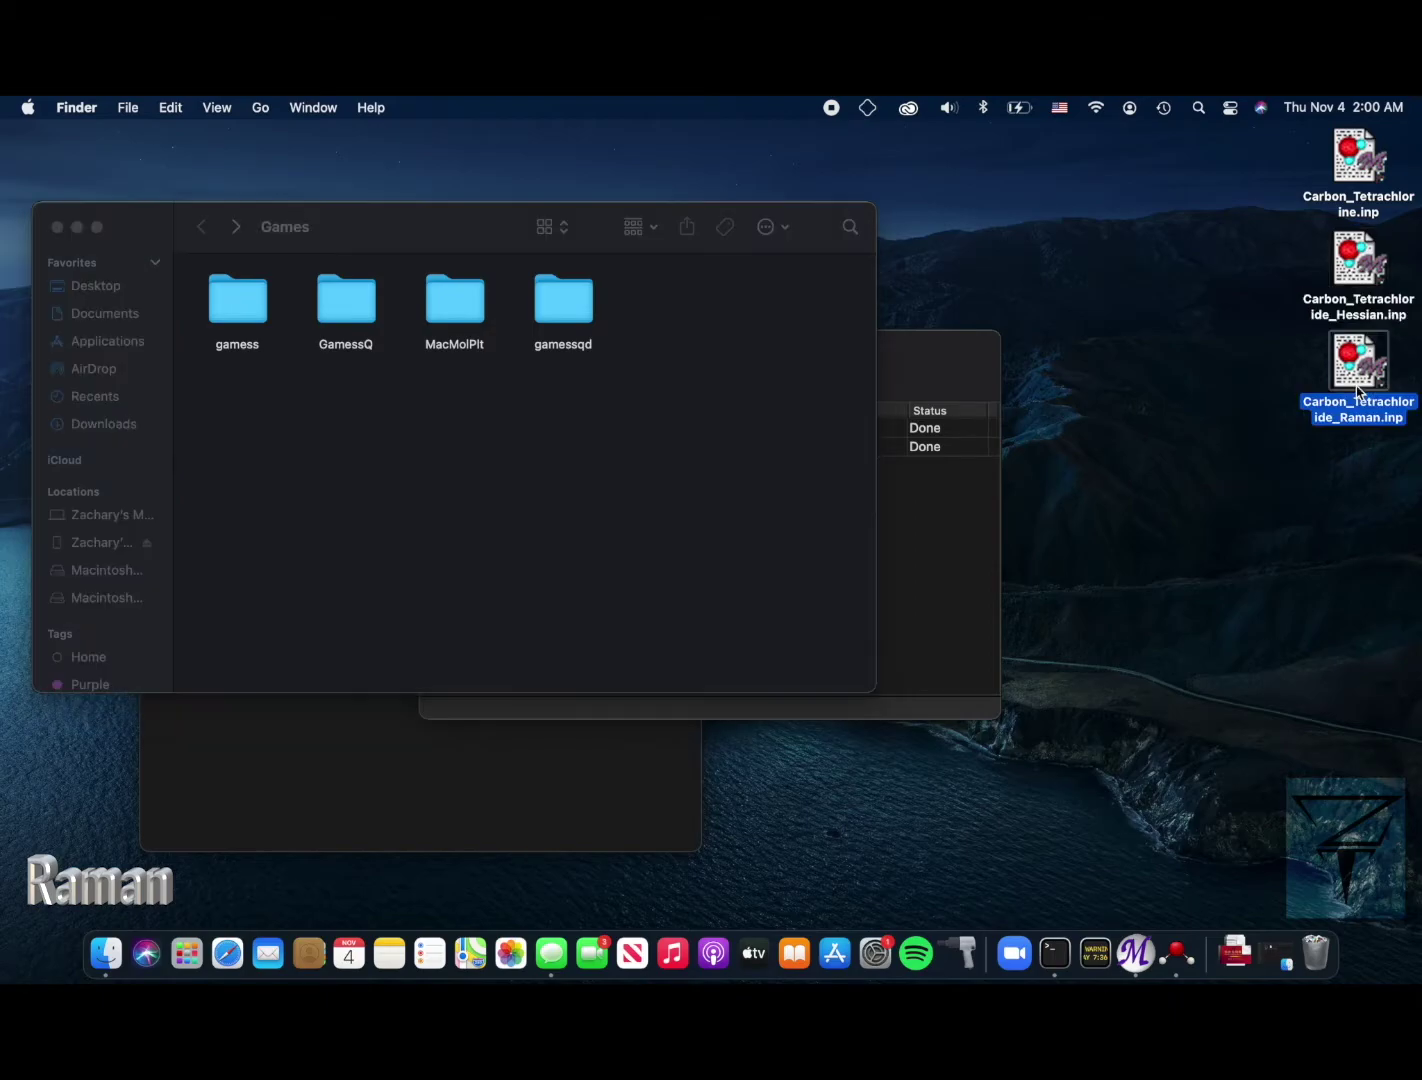
right_click(1357, 396)
mouse_move(1260, 428)
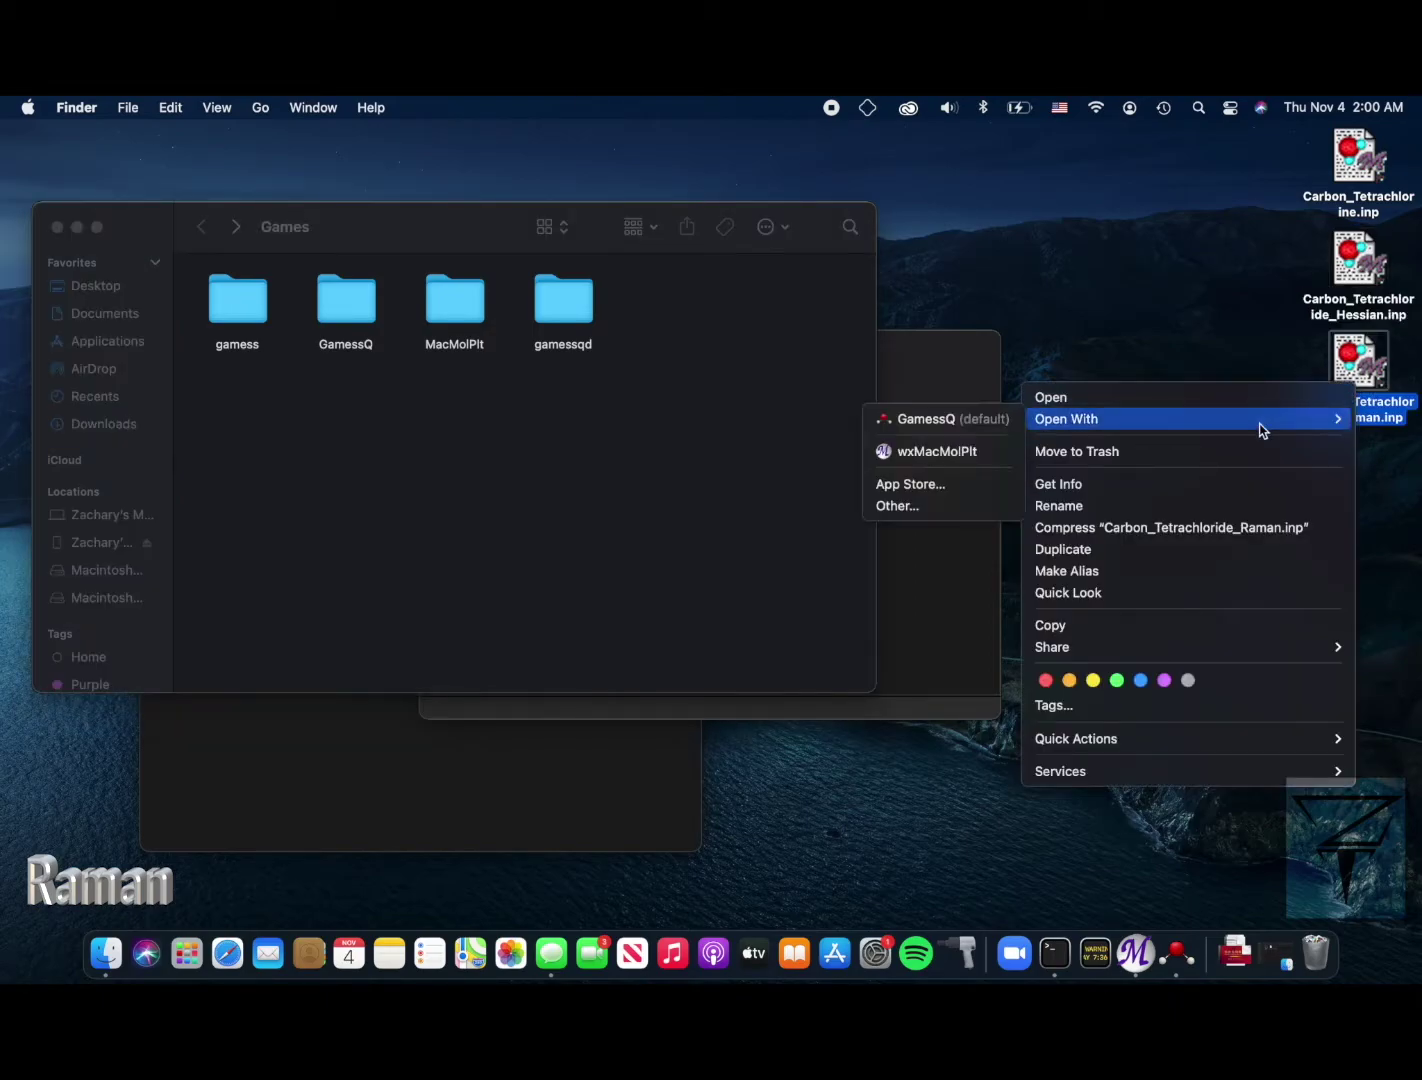
click(952, 508)
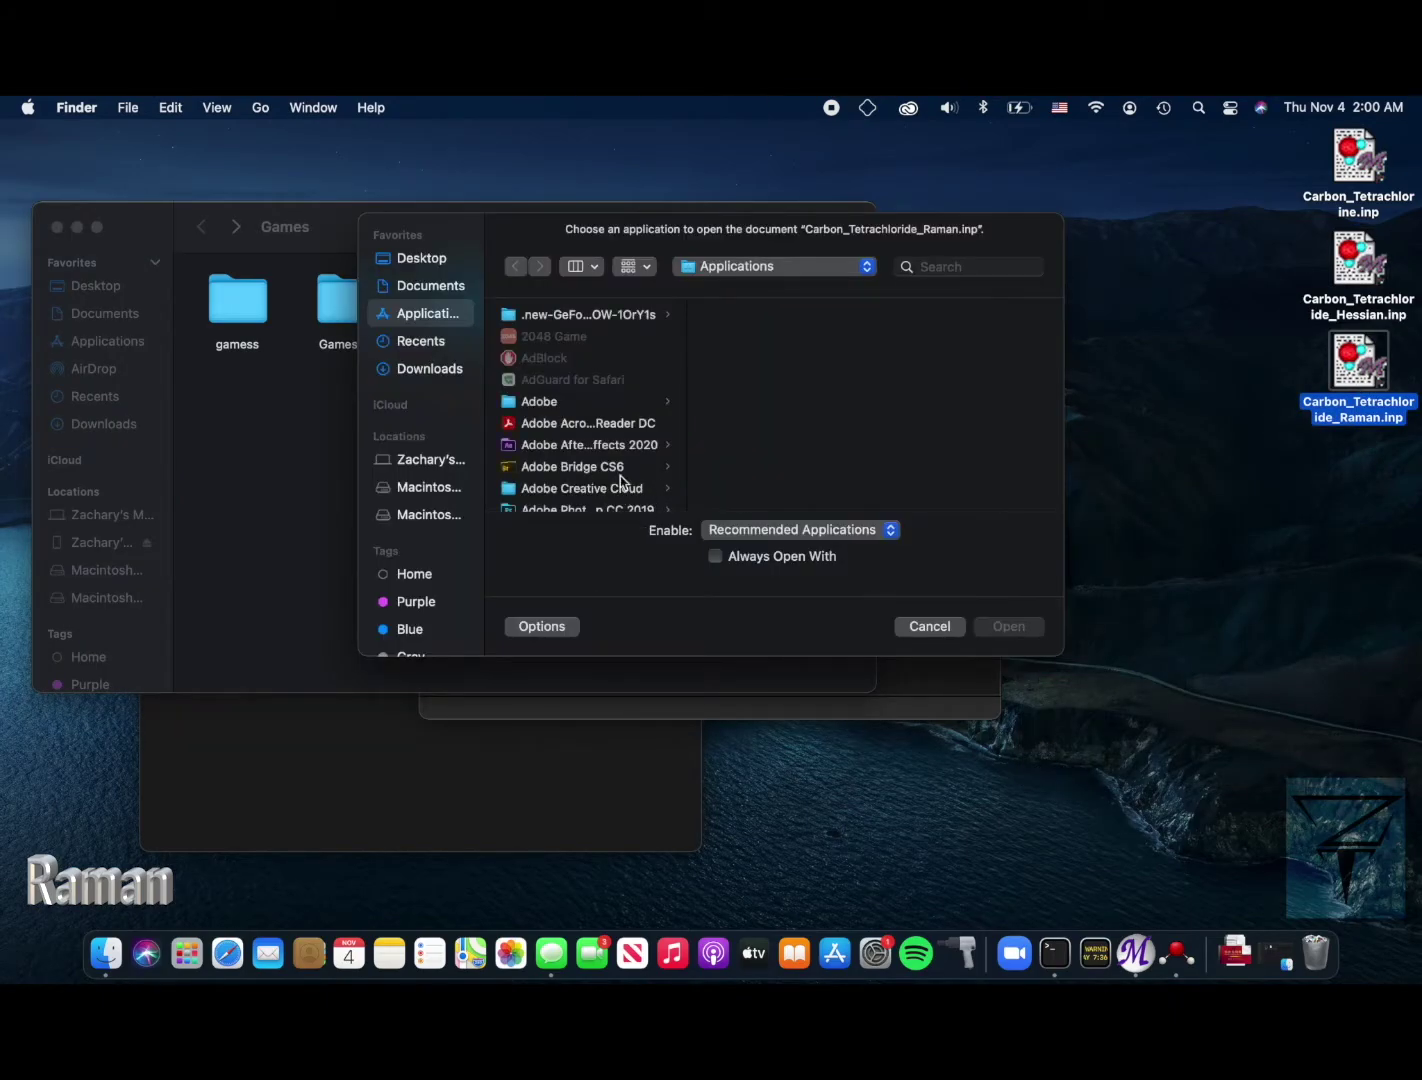
scroll(619, 470, down, 15)
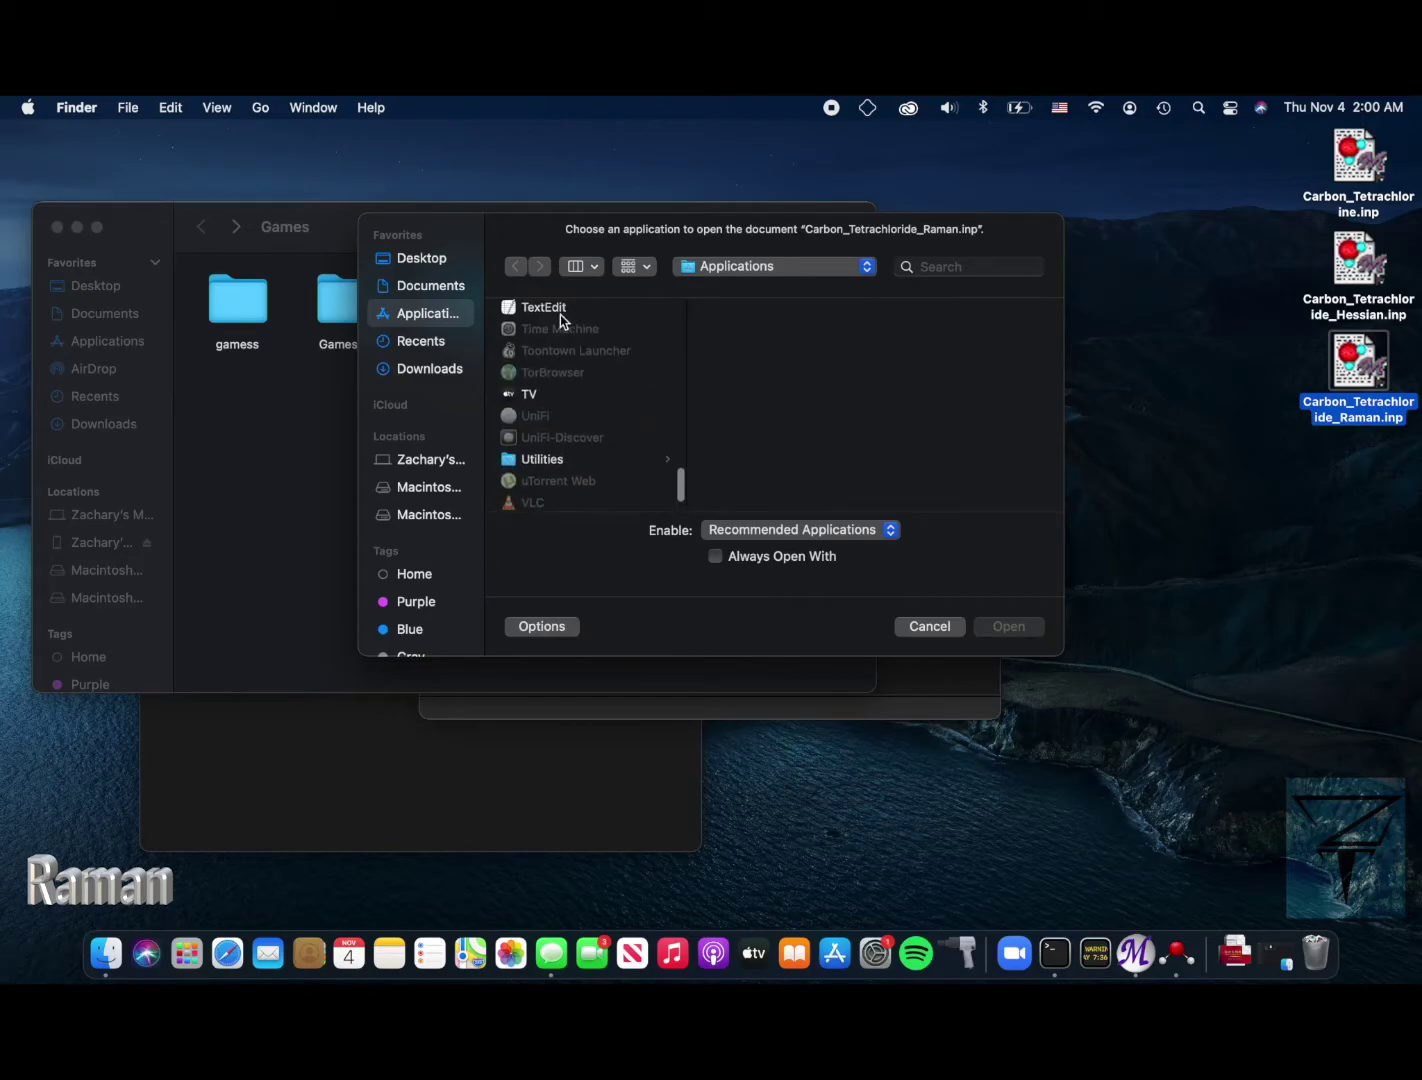
click(560, 310)
click(1009, 626)
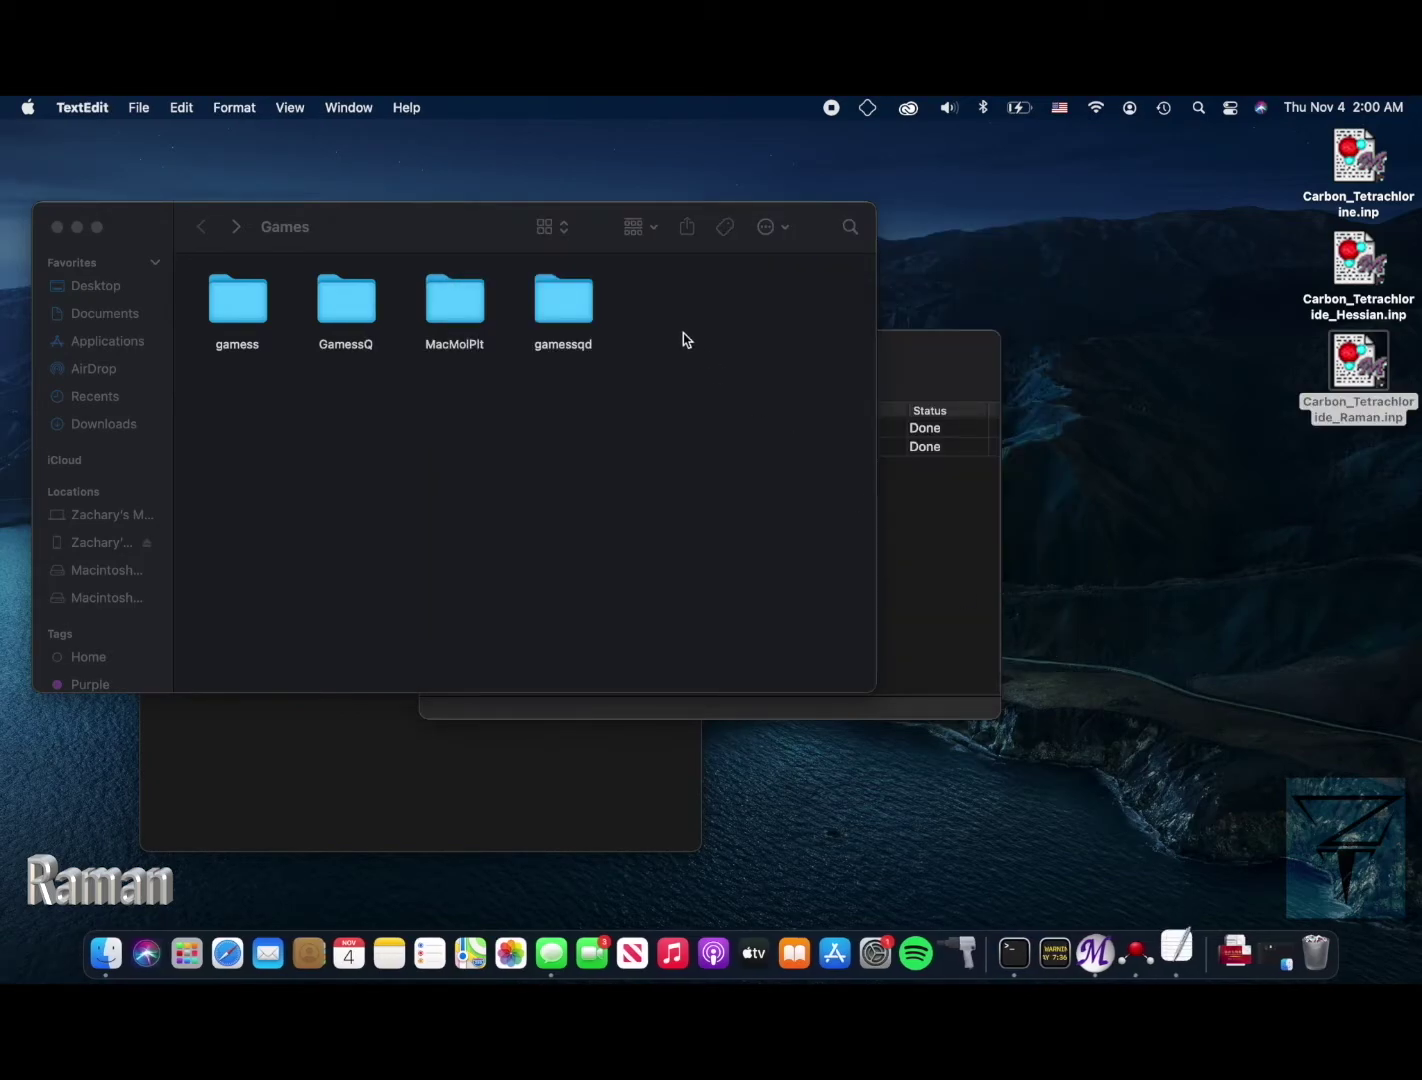
- In the gamess folder, open Carbon_Tetrachloride_Hessian_1.dat with TextEdit via Open With > Other
drag(466, 175, 936, 229)
click(575, 482)
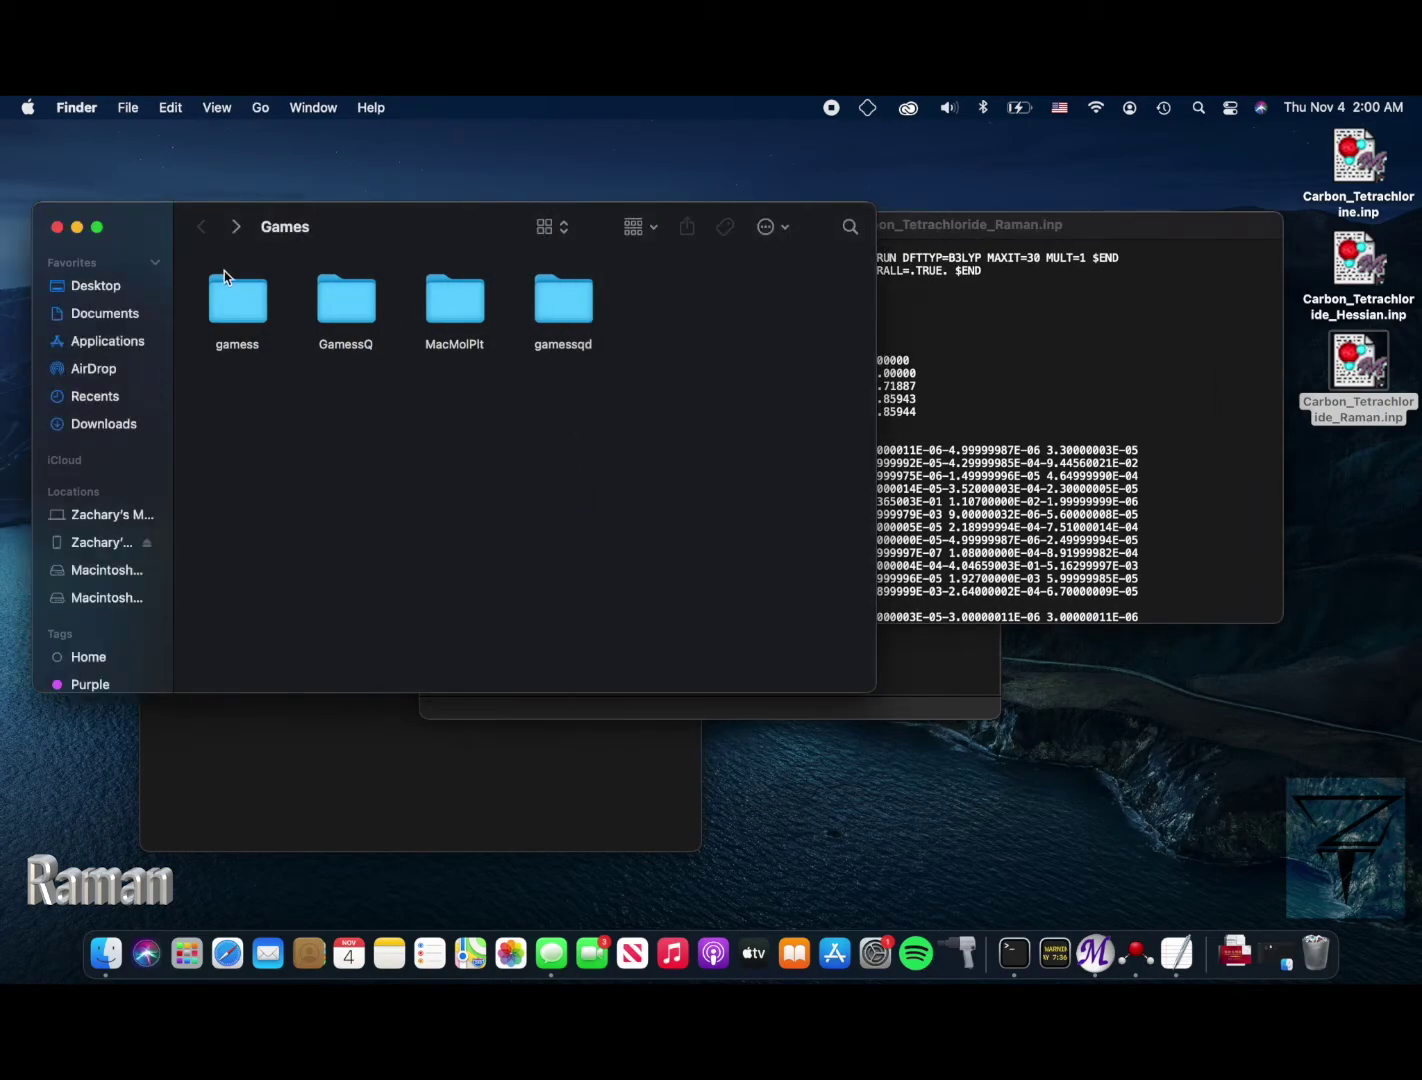
double_click(222, 300)
click(775, 418)
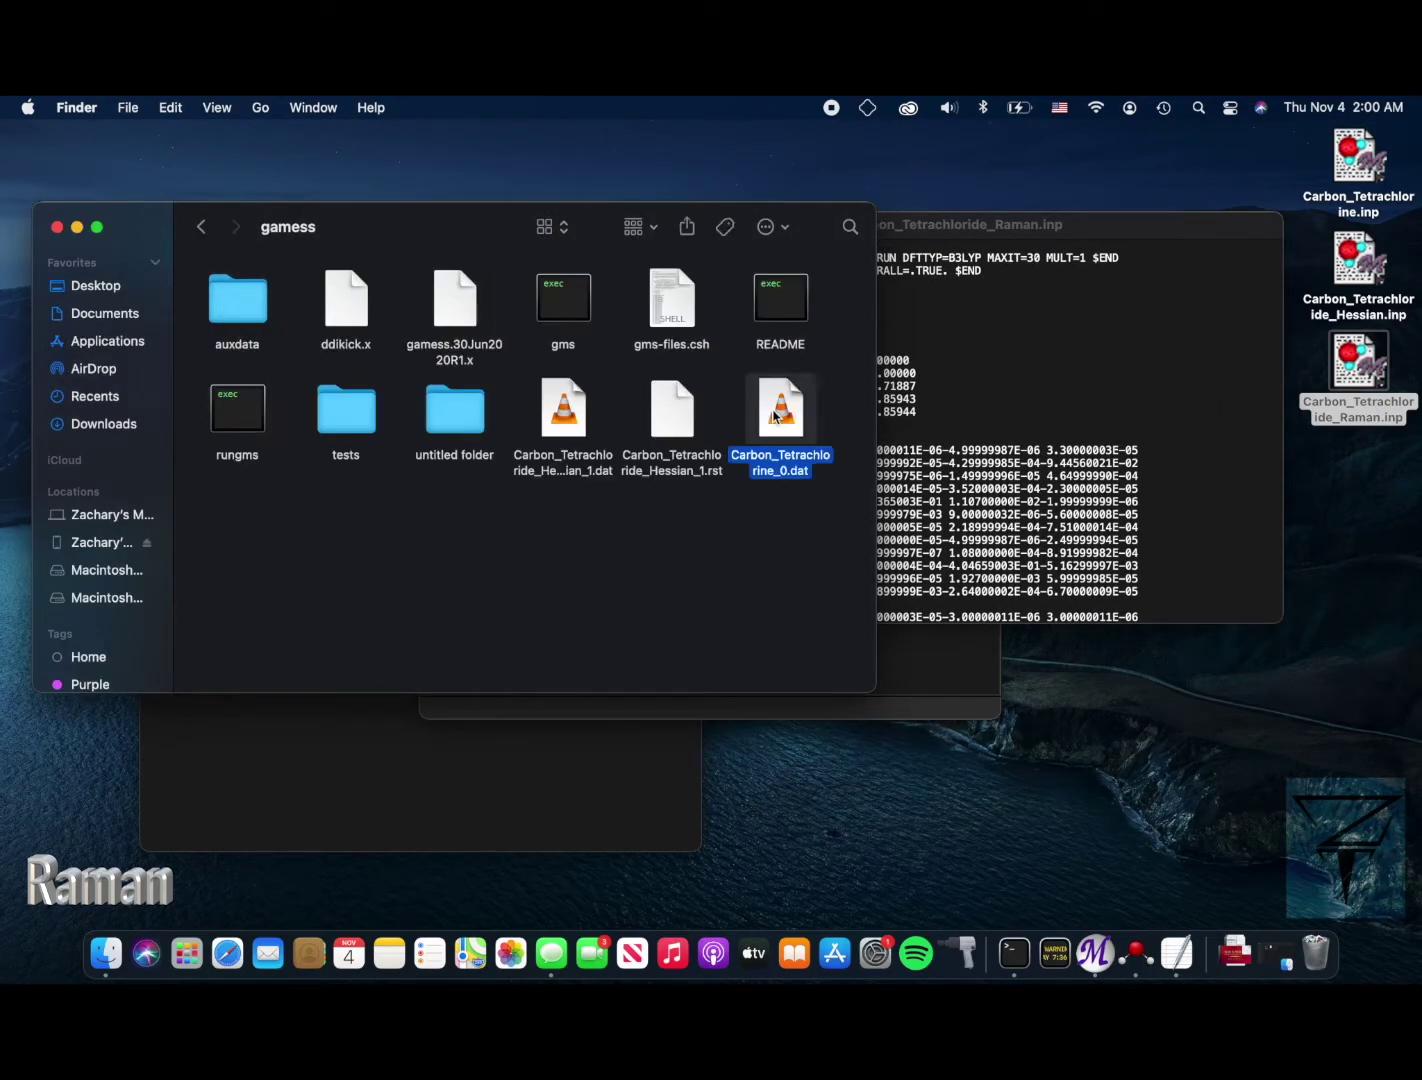
click(562, 415)
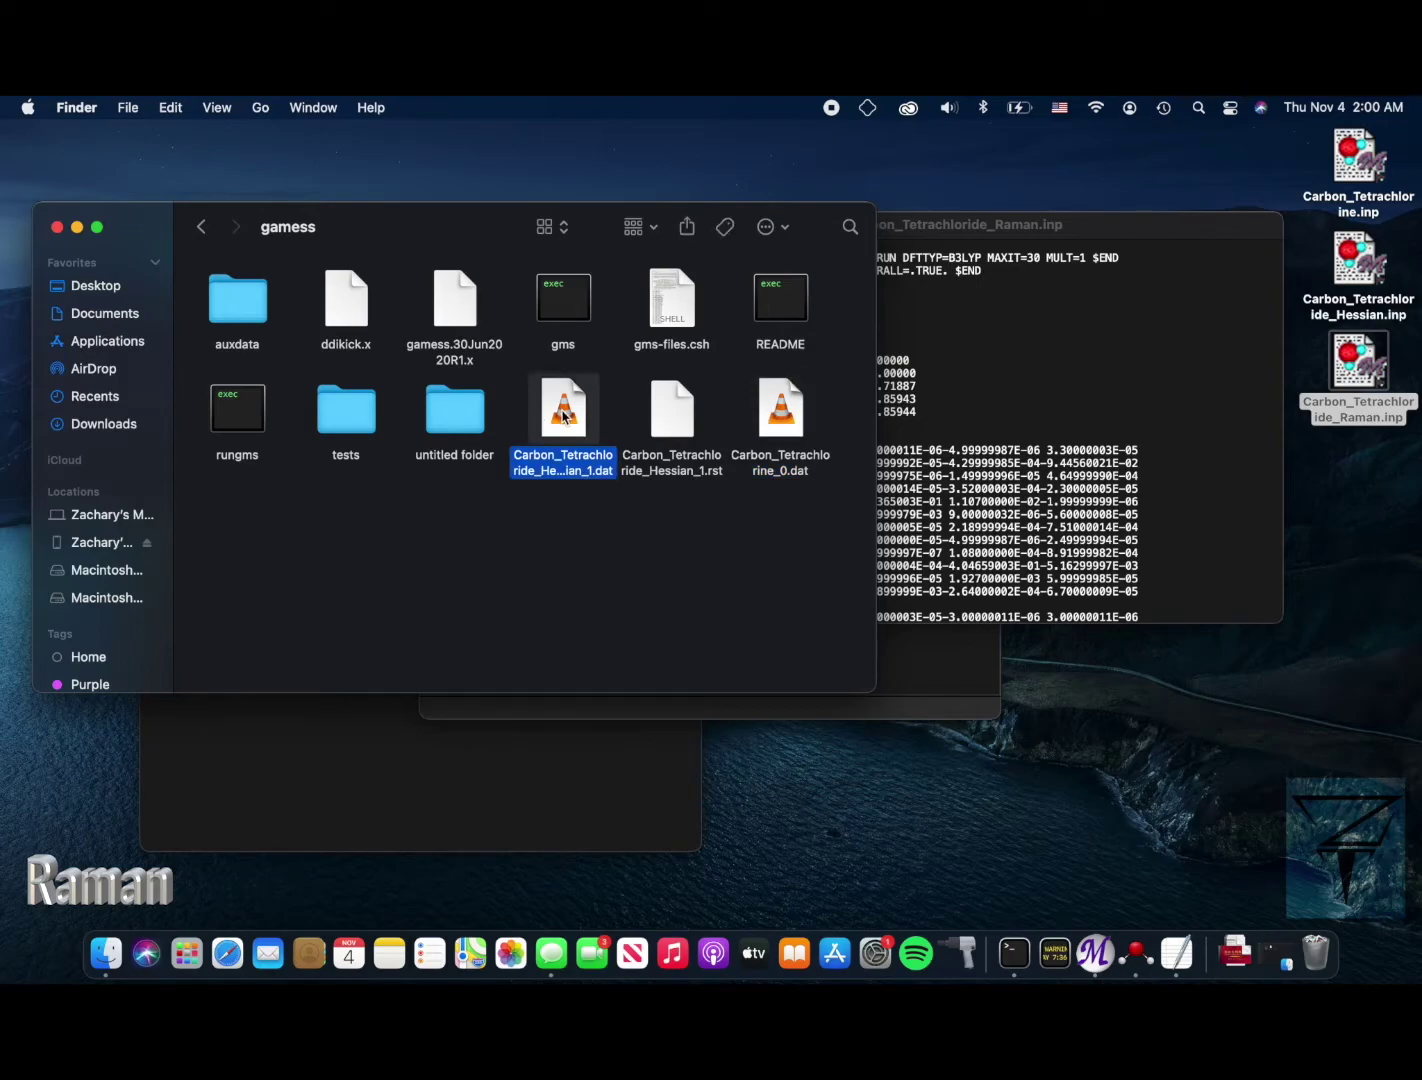
right_click(564, 411)
mouse_move(666, 444)
click(955, 528)
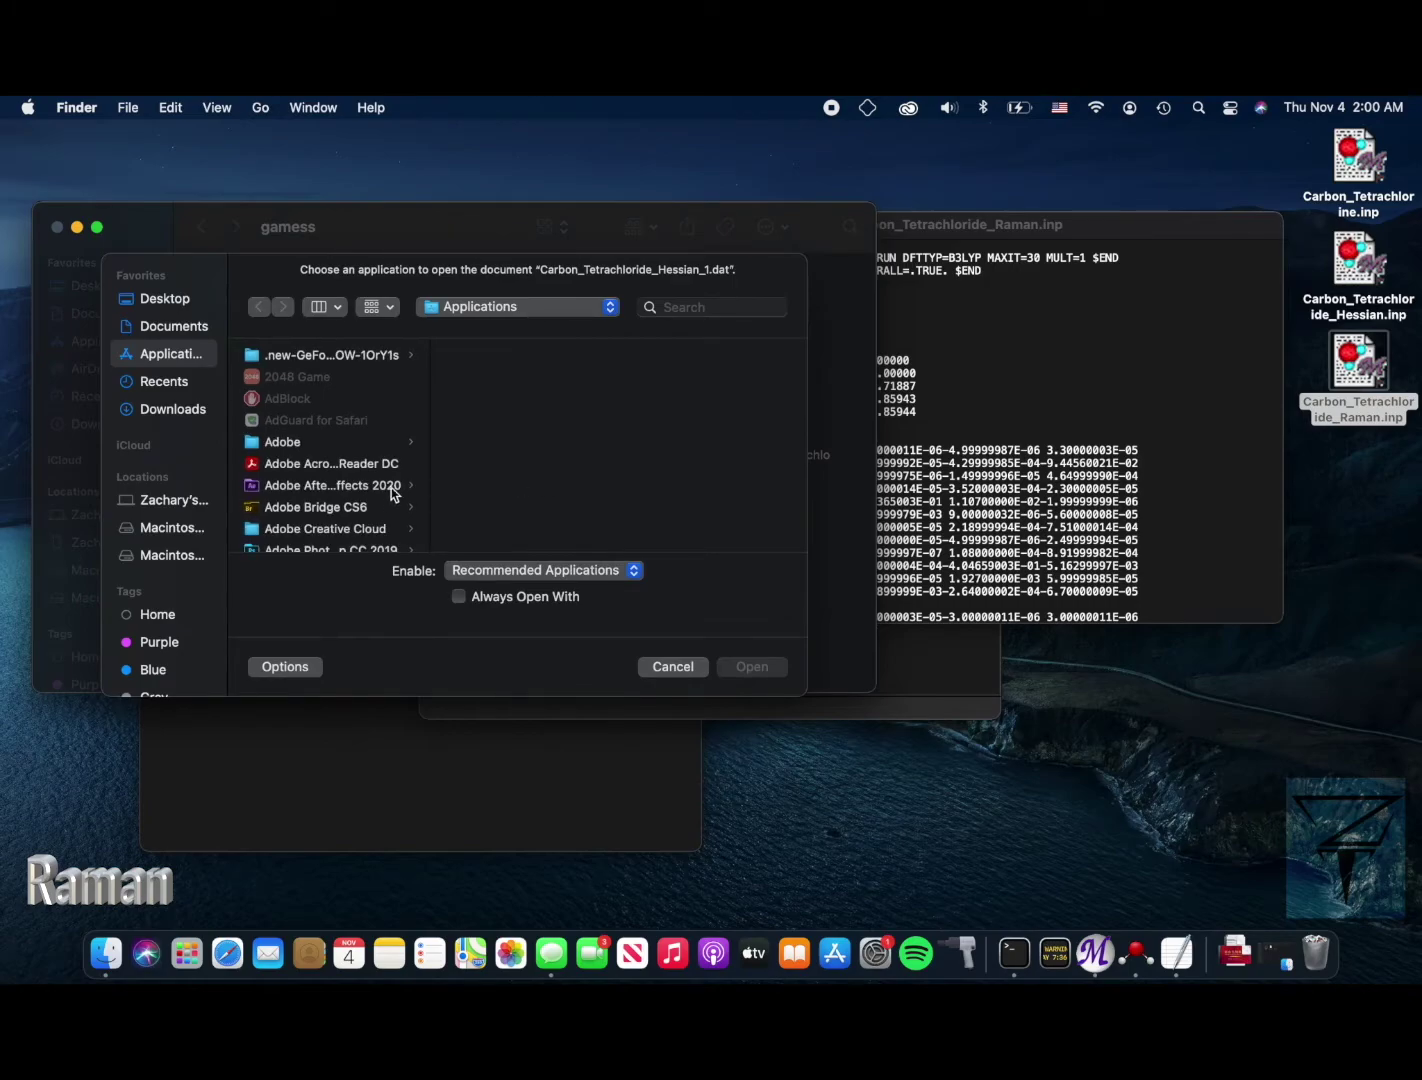
scroll(392, 494, down, 10)
scroll(320, 425, up, 3)
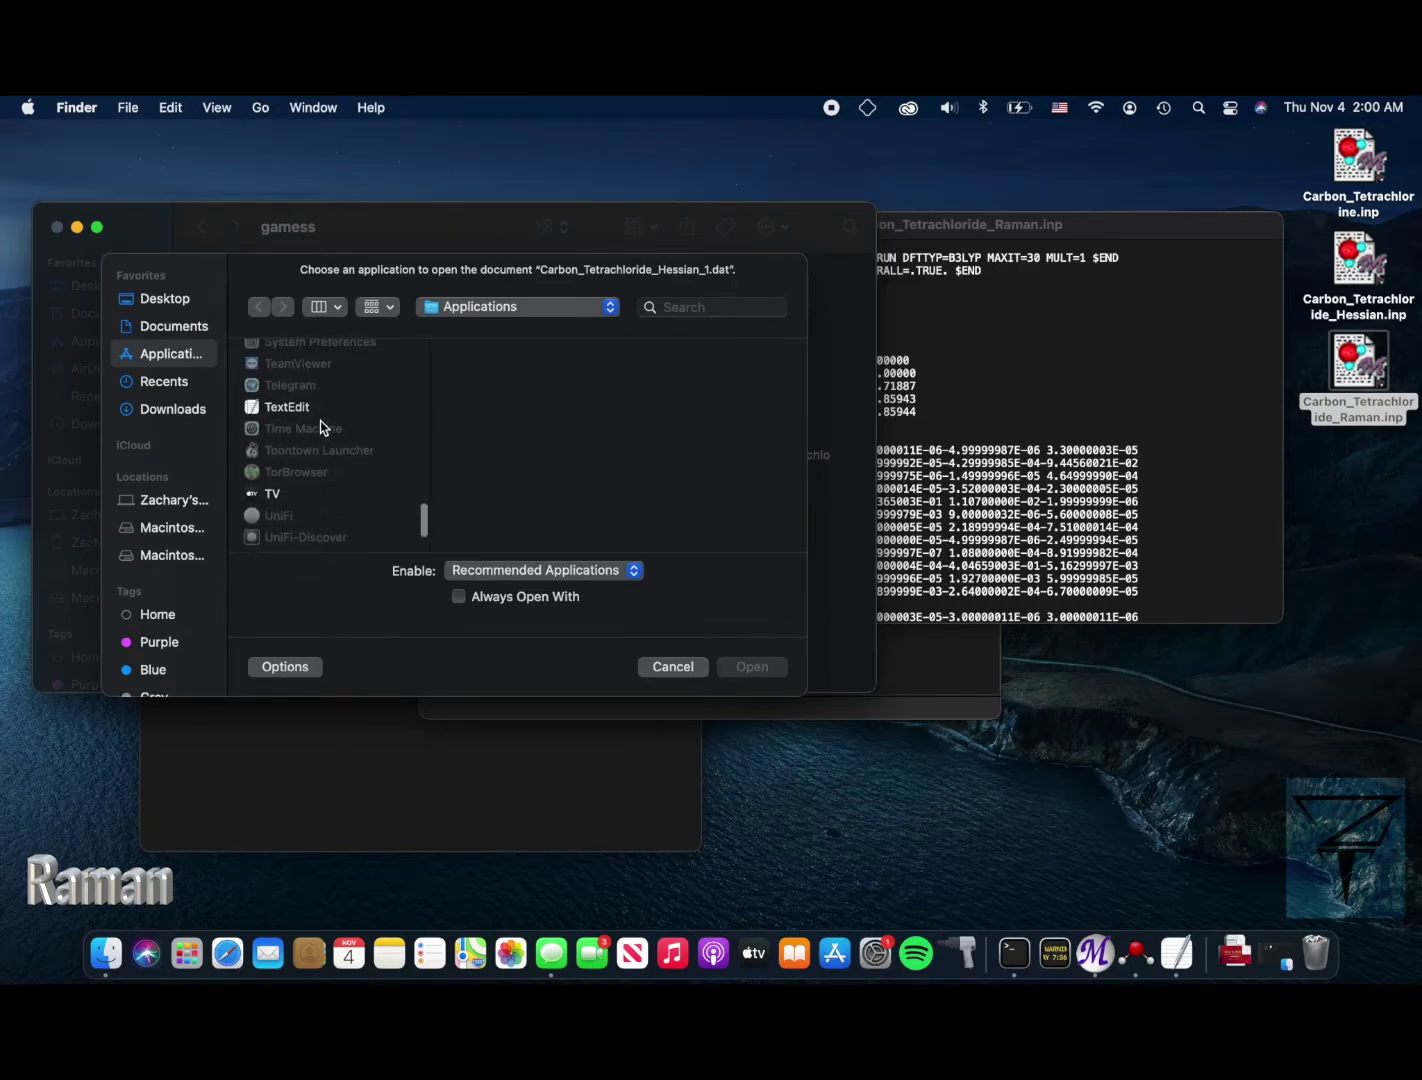
click(317, 410)
- Find $grad in the Hessian file and select everything from $GRAD through the normal modes
click(764, 666)
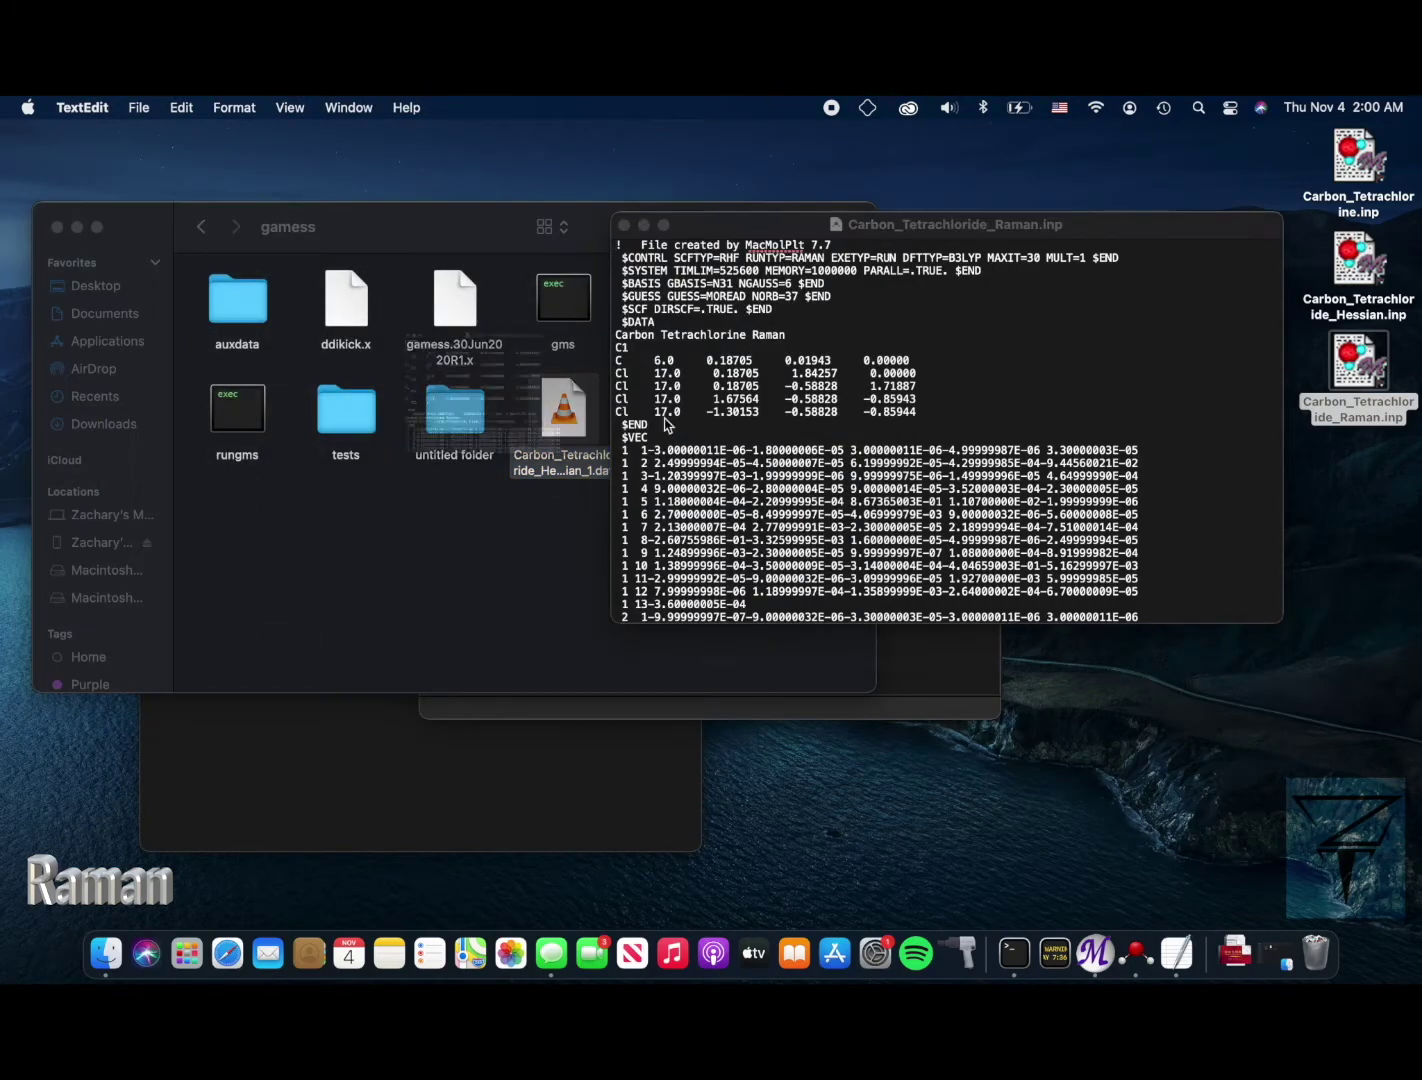
scroll(473, 457, down, 8)
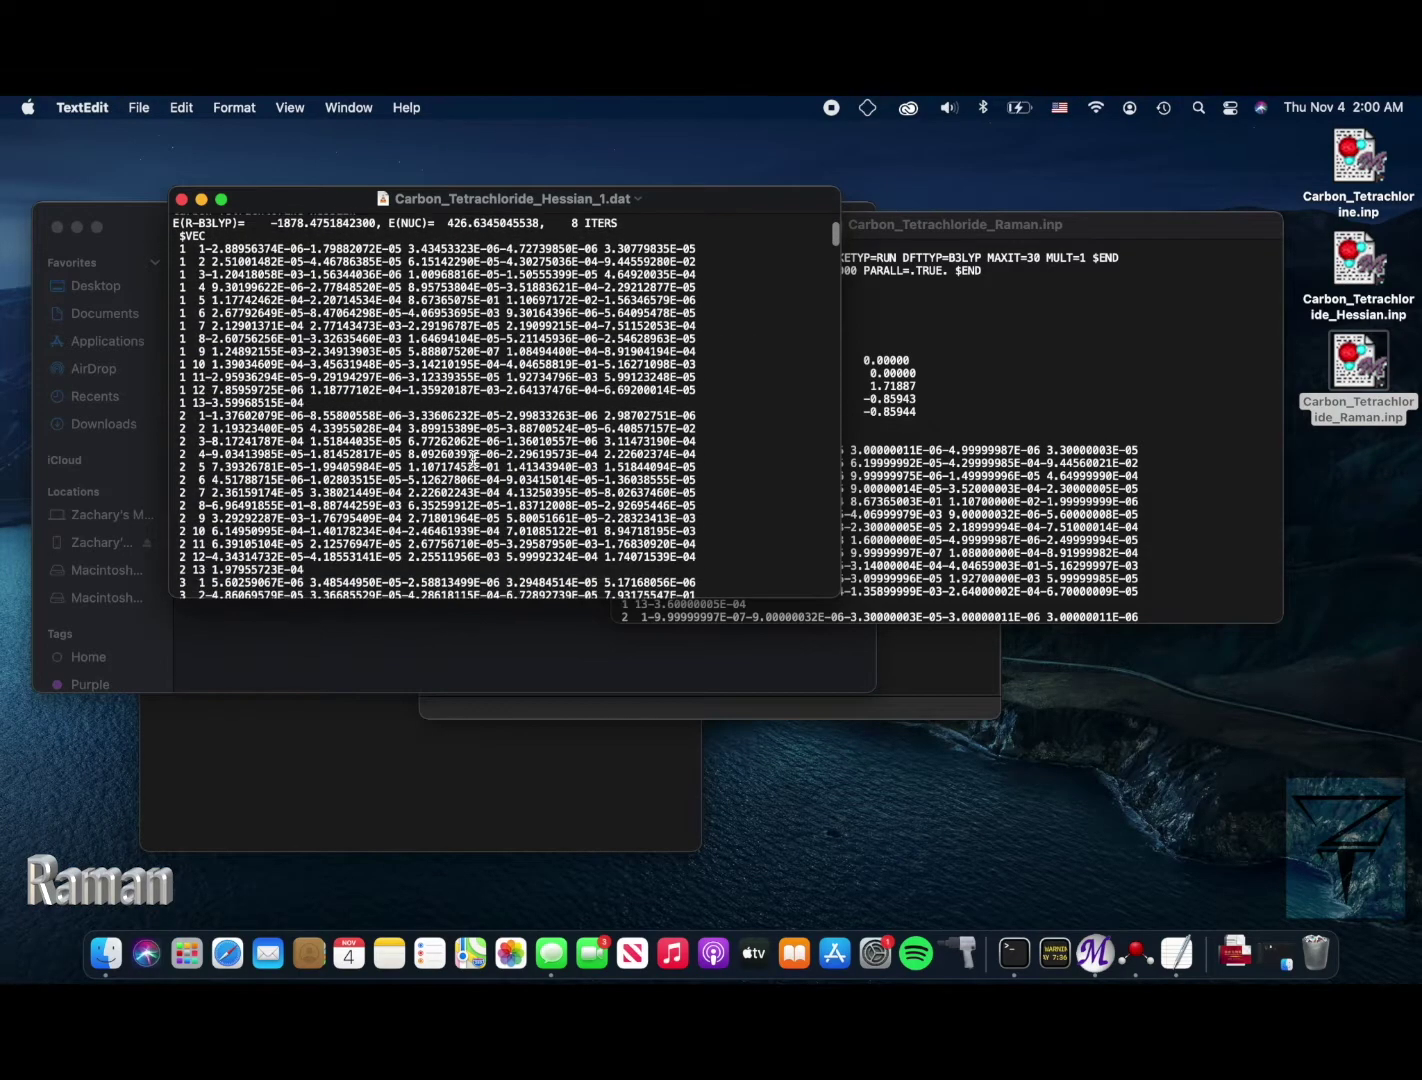
key(super+f)
text(g)
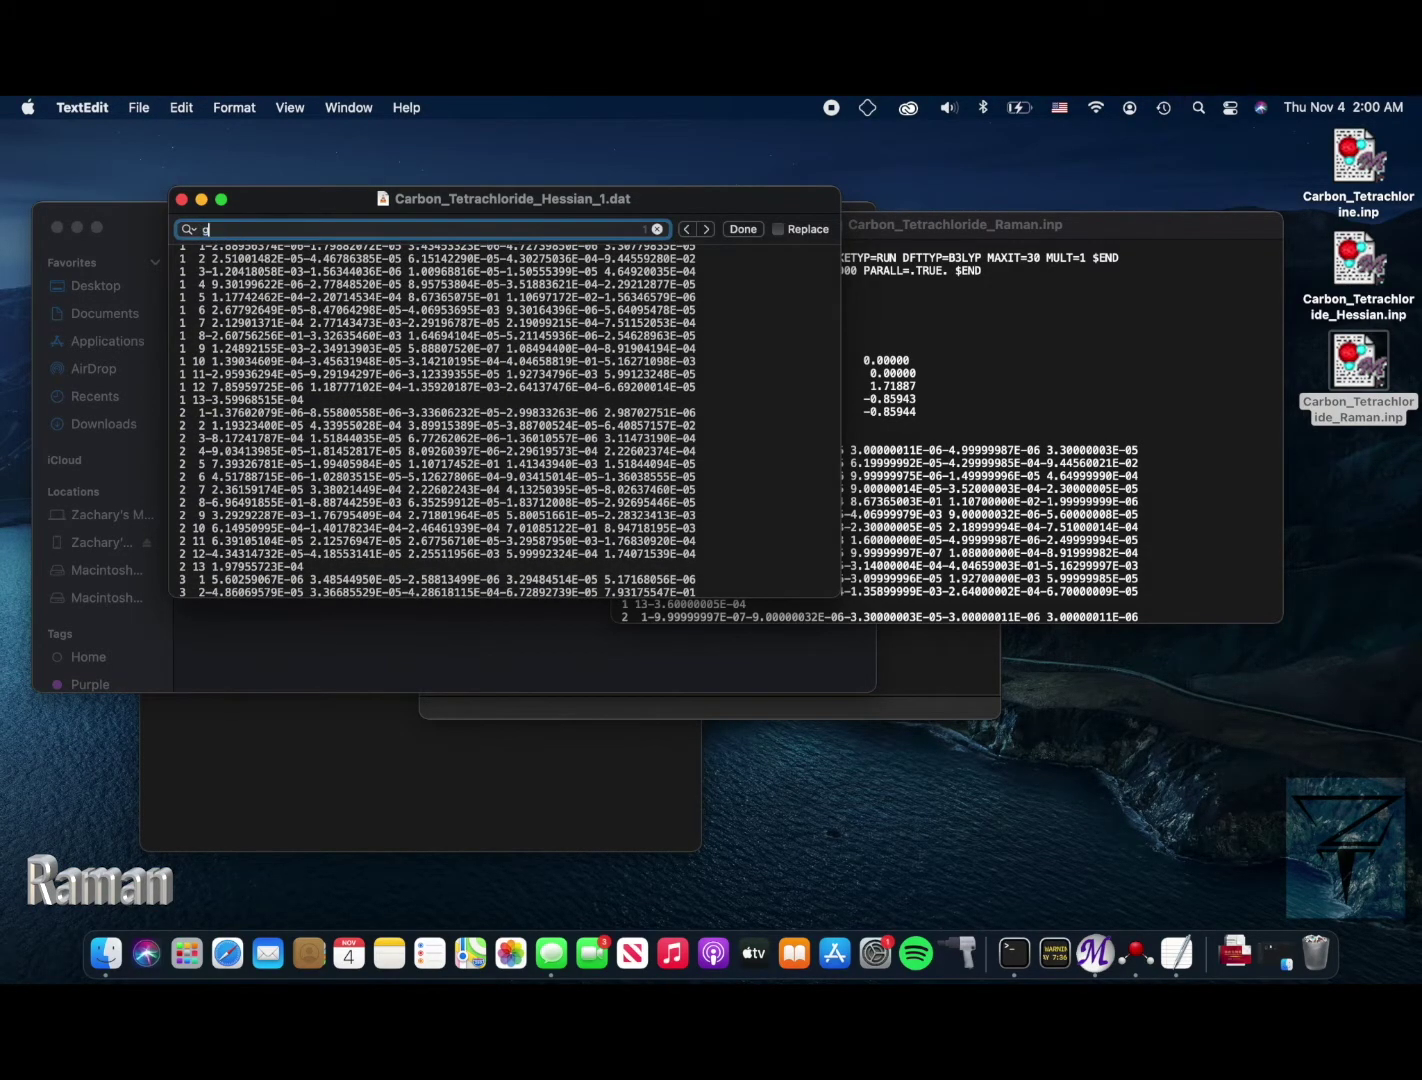
text(rad)
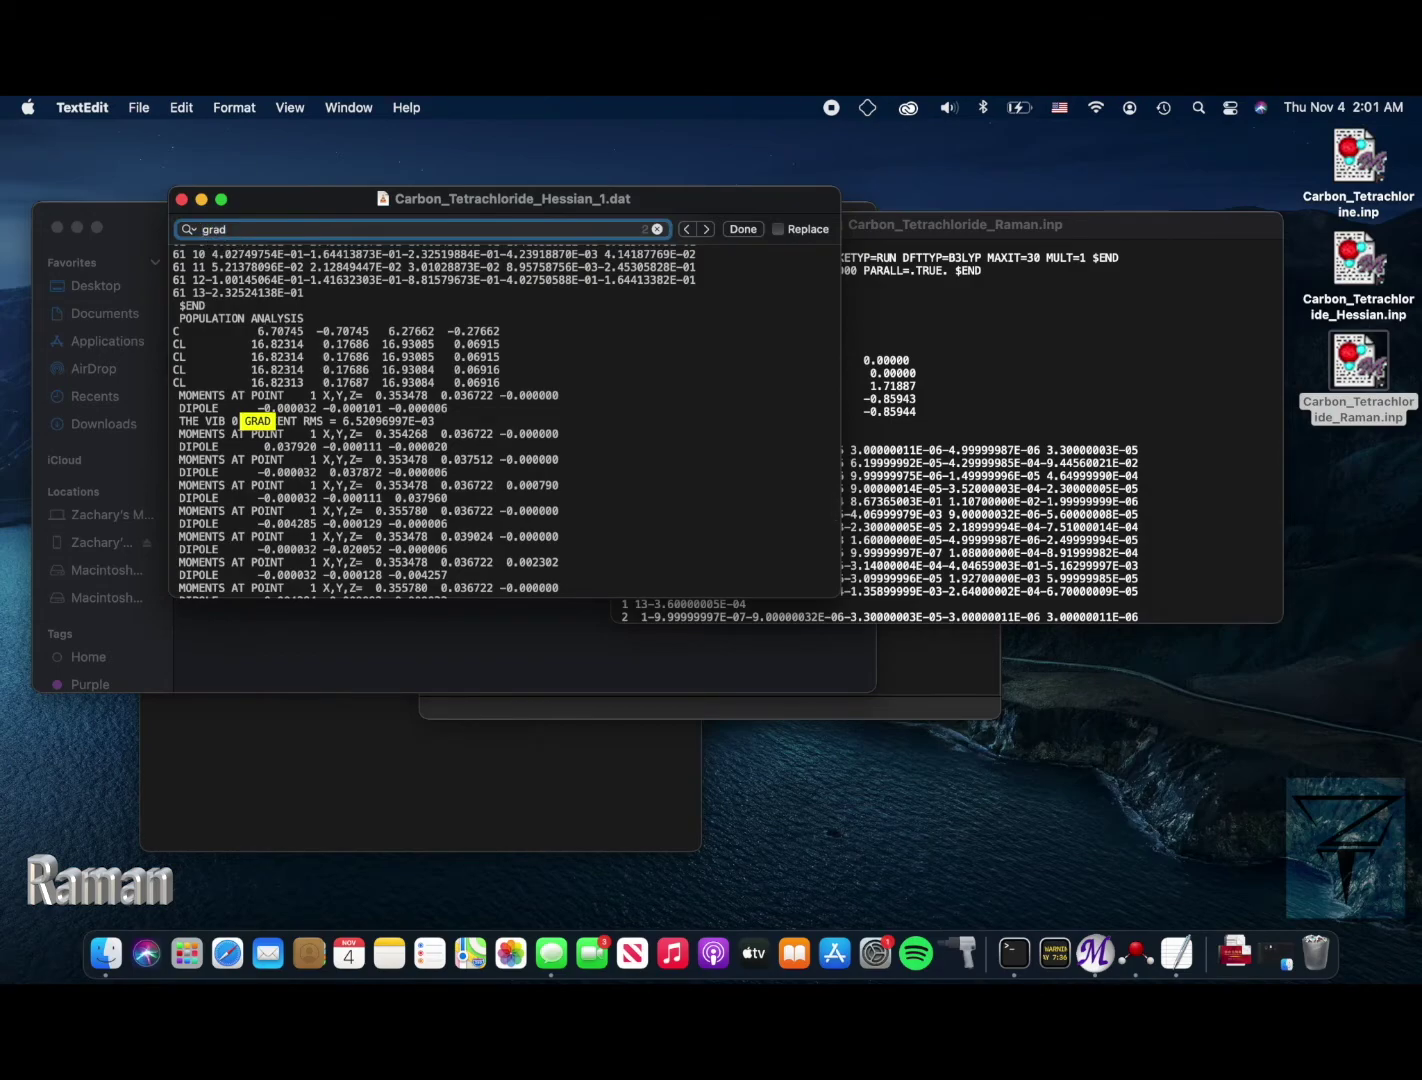
key(super+Left)
text($)
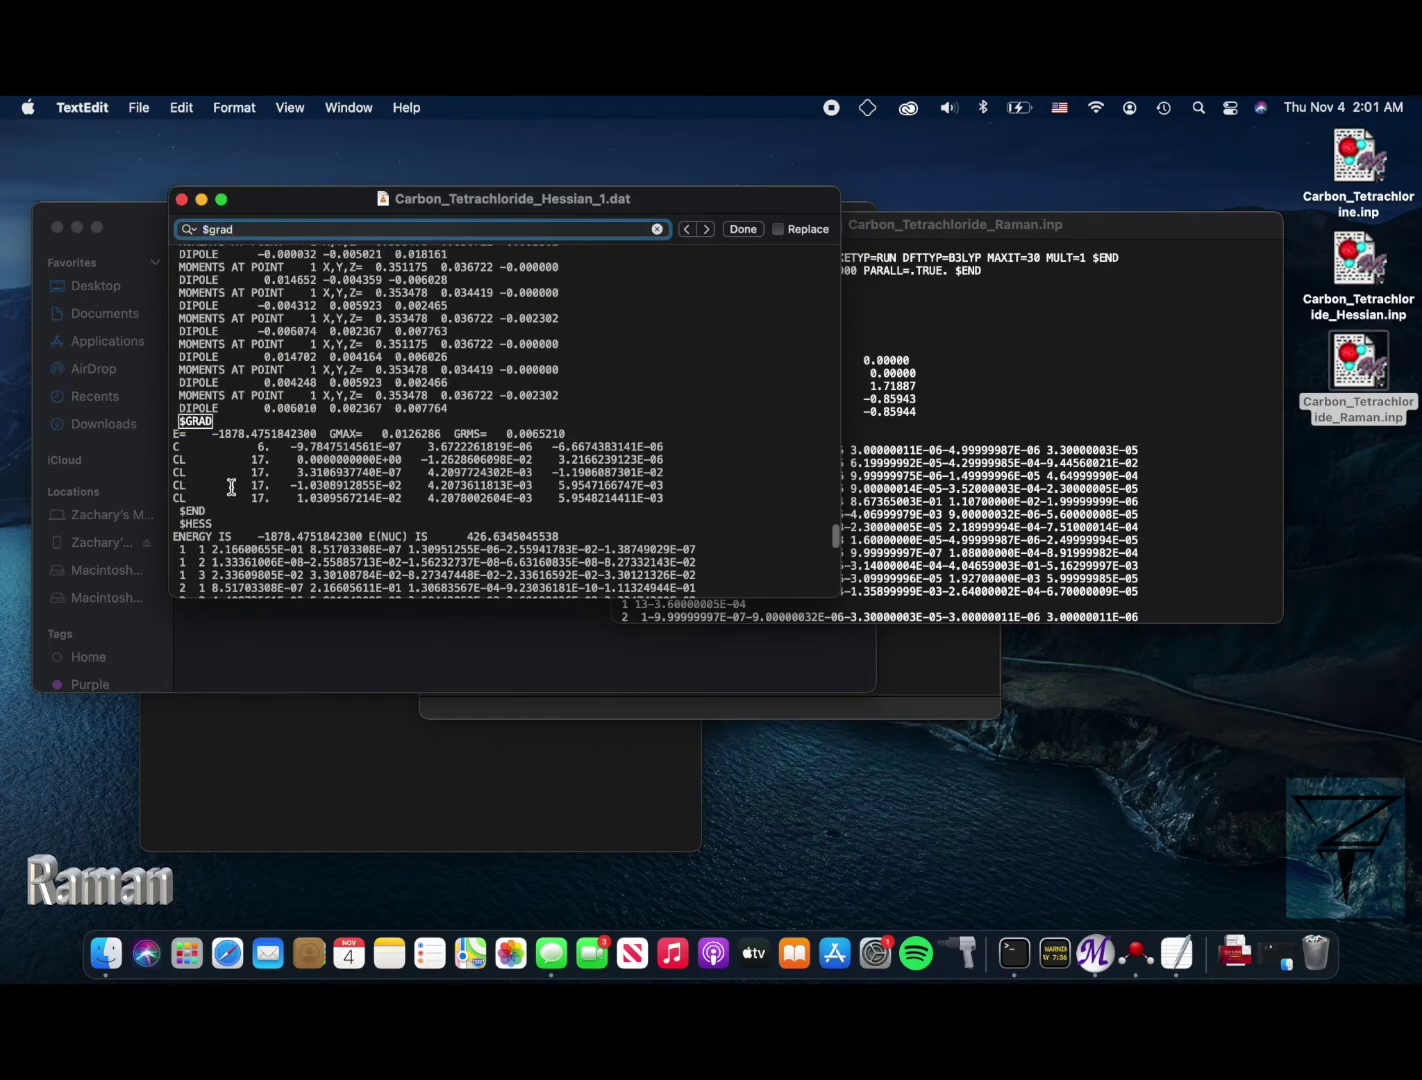
drag(178, 421, 460, 801)
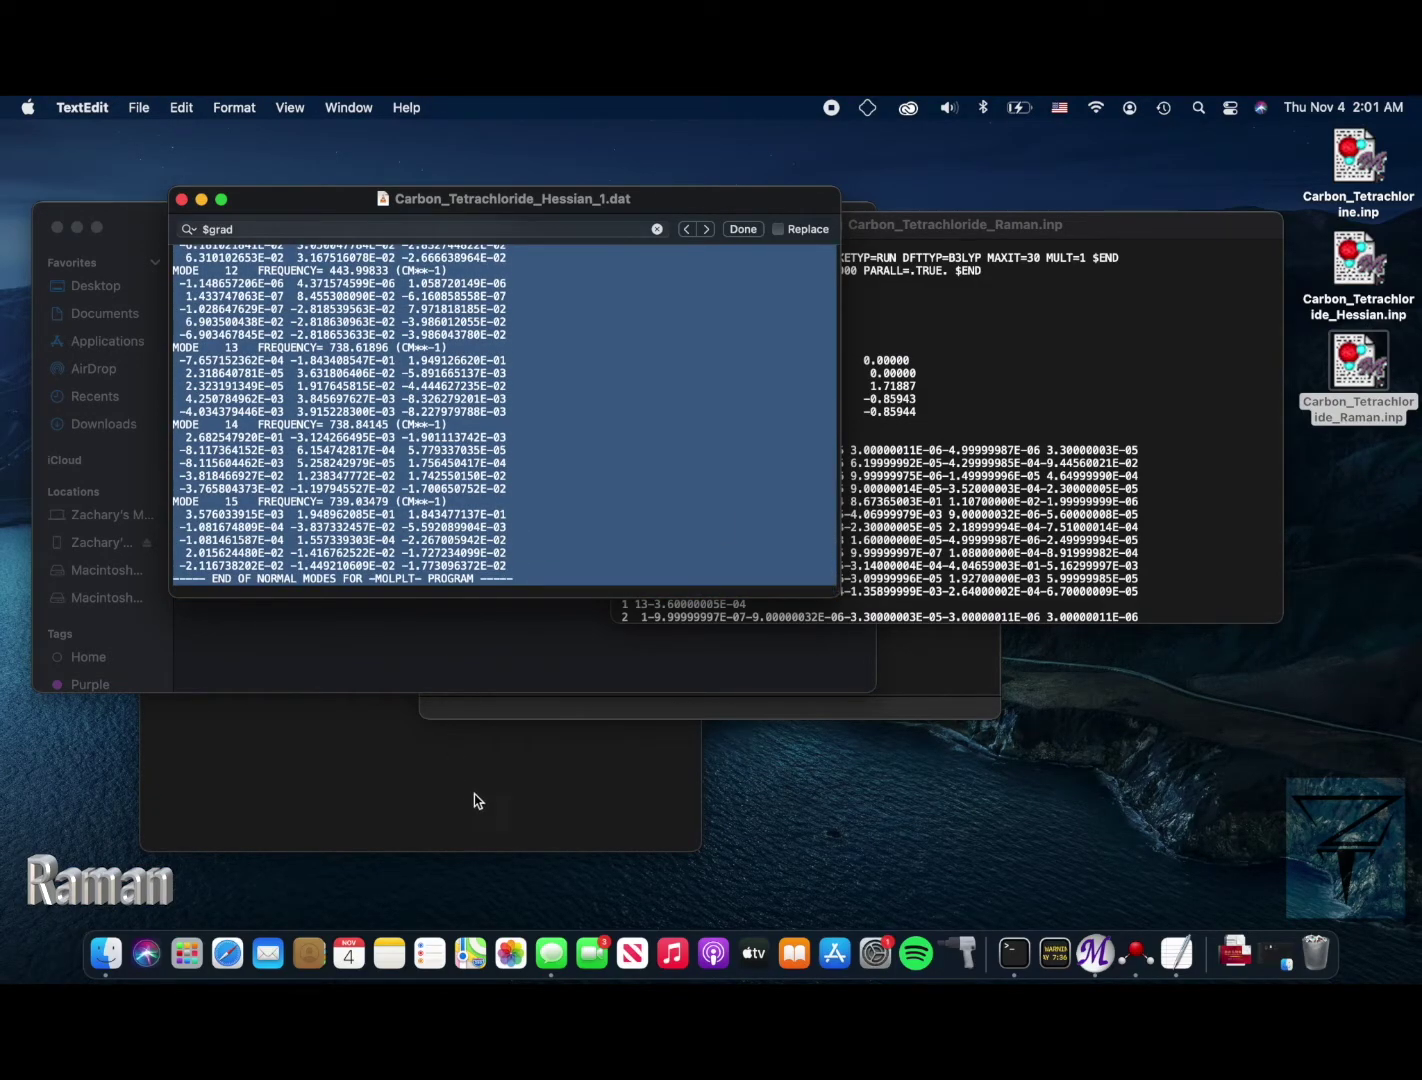
- Paste the copied normal-mode data after the final $END in Carbon_Tetrachloride_Raman.inp and save
click(1143, 484)
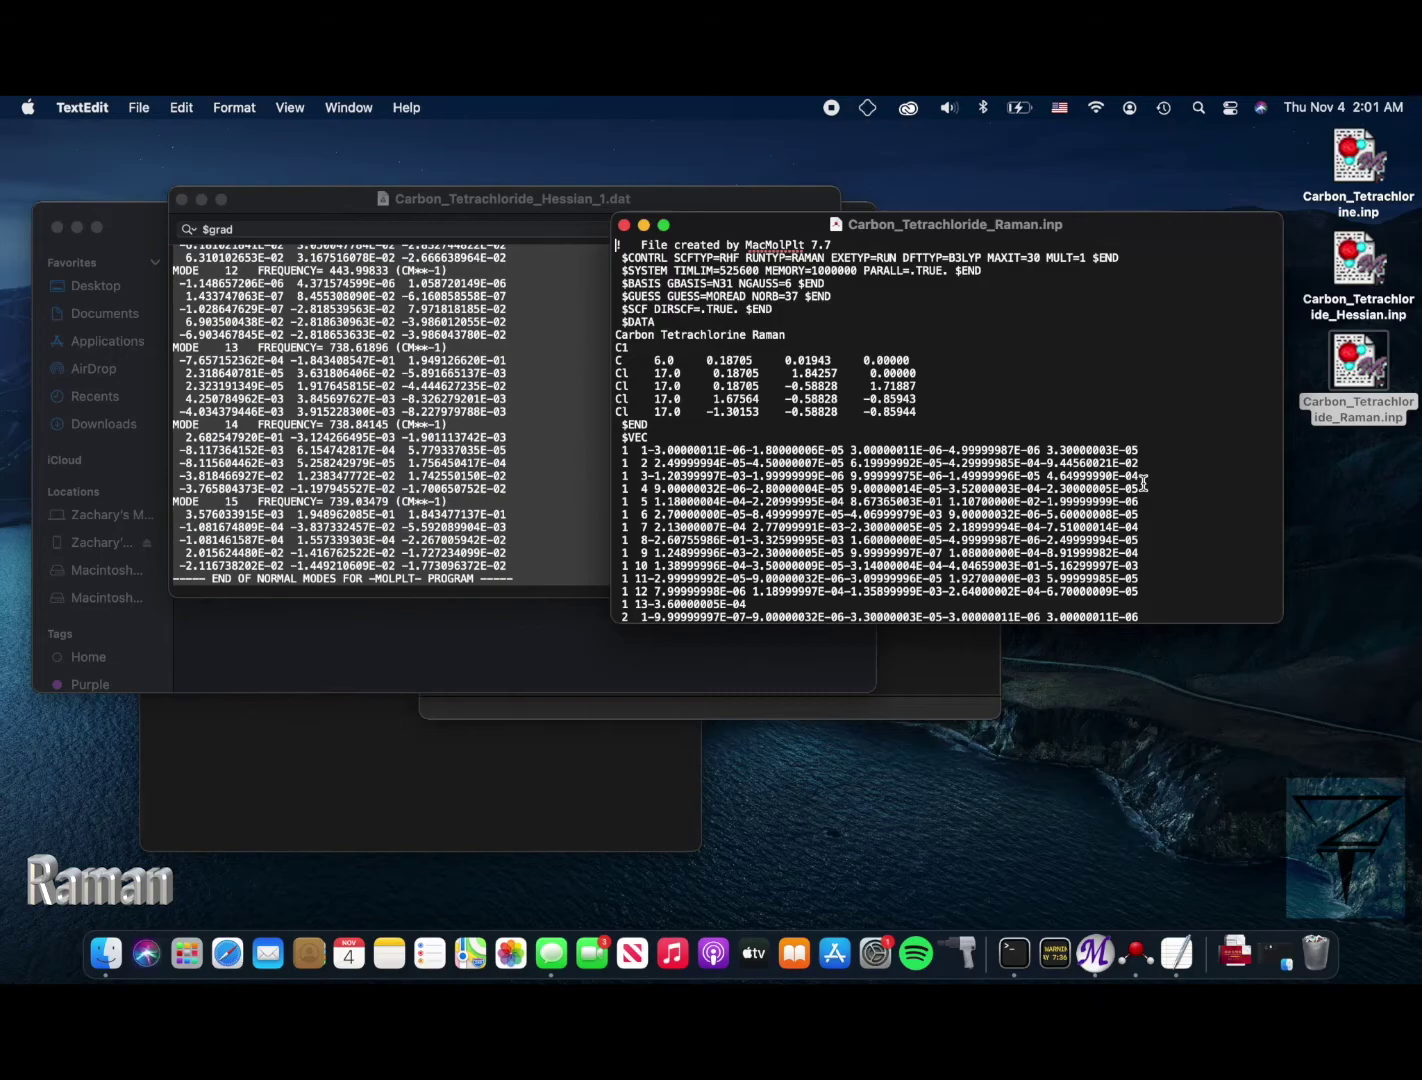
scroll(1143, 484, down, 20)
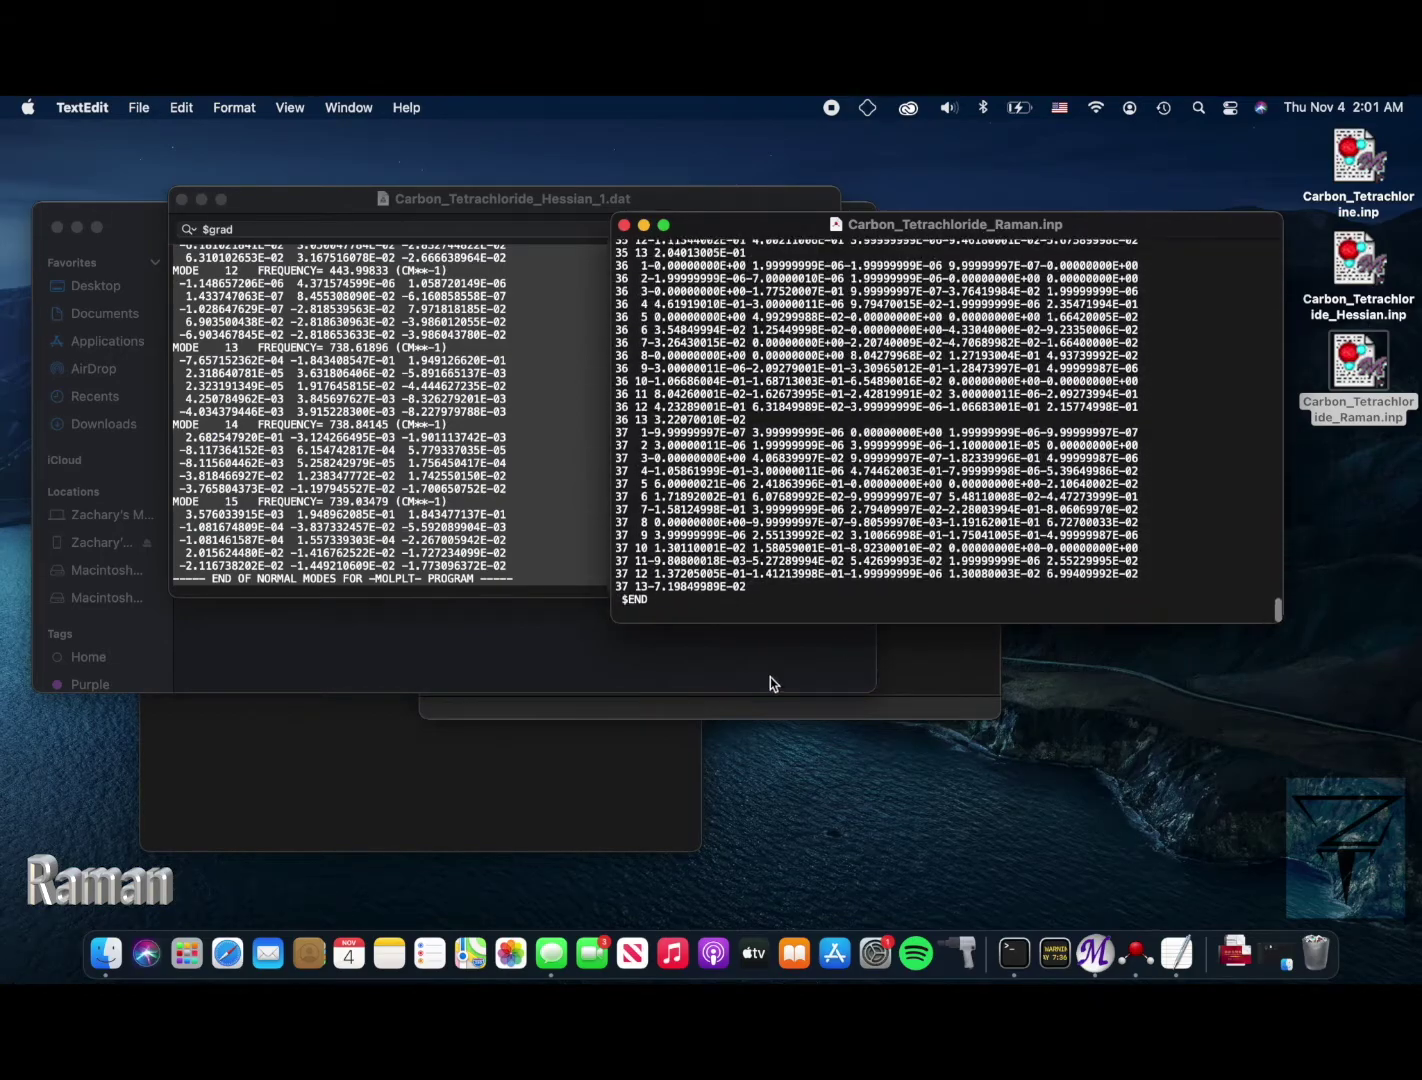
click(710, 605)
key(super+v)
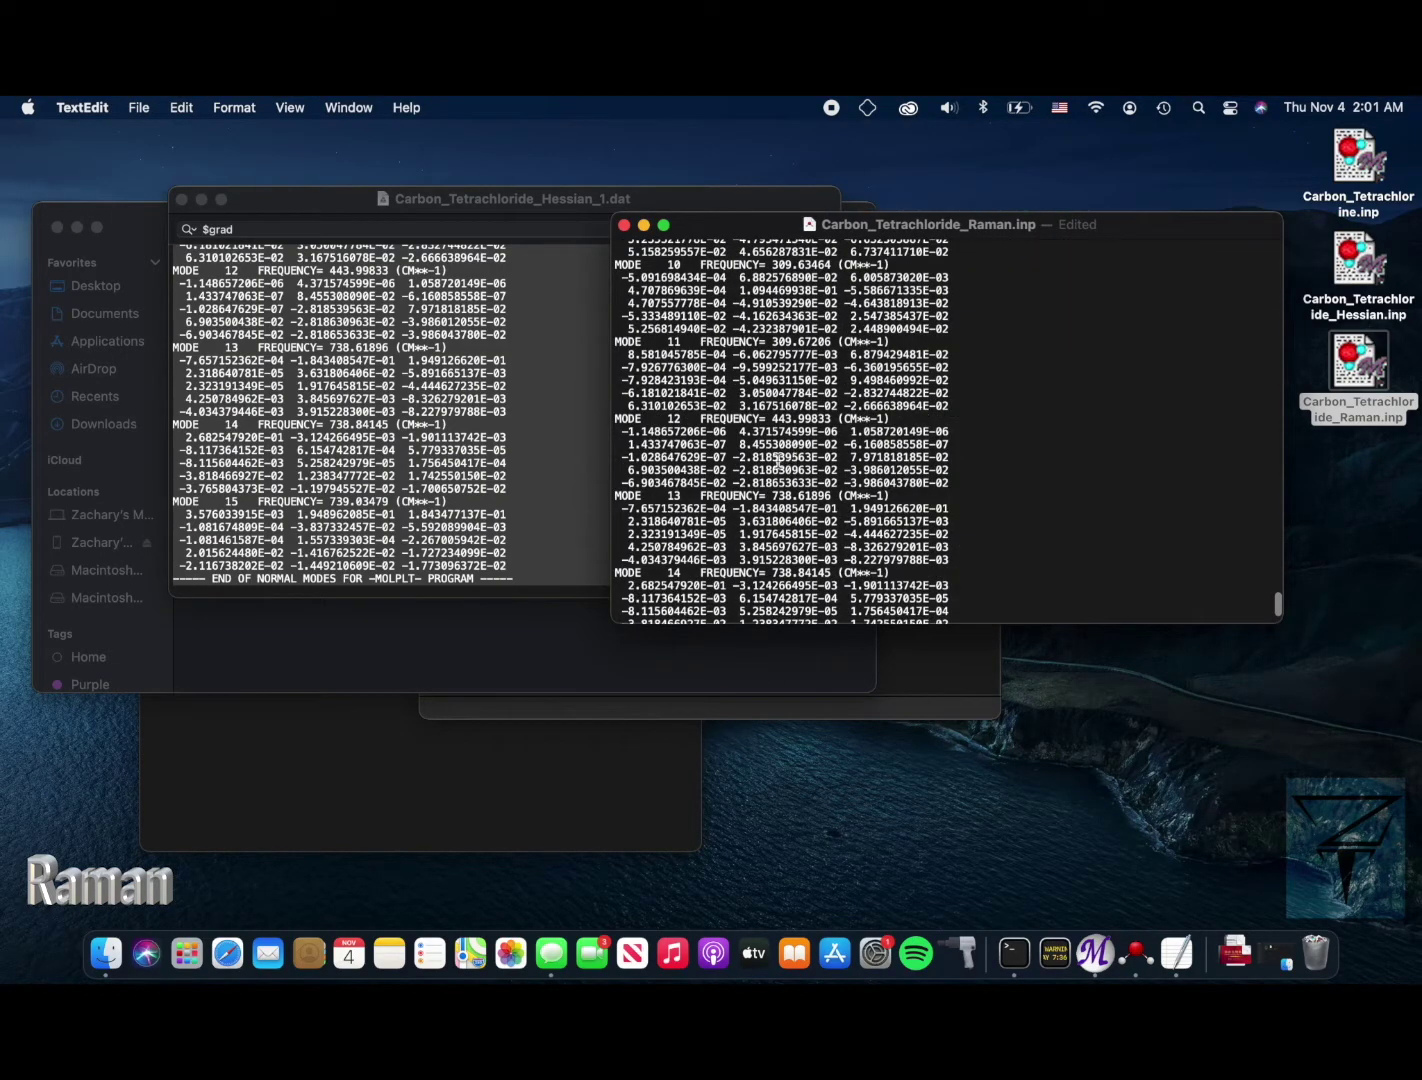
scroll(780, 458, down, 5)
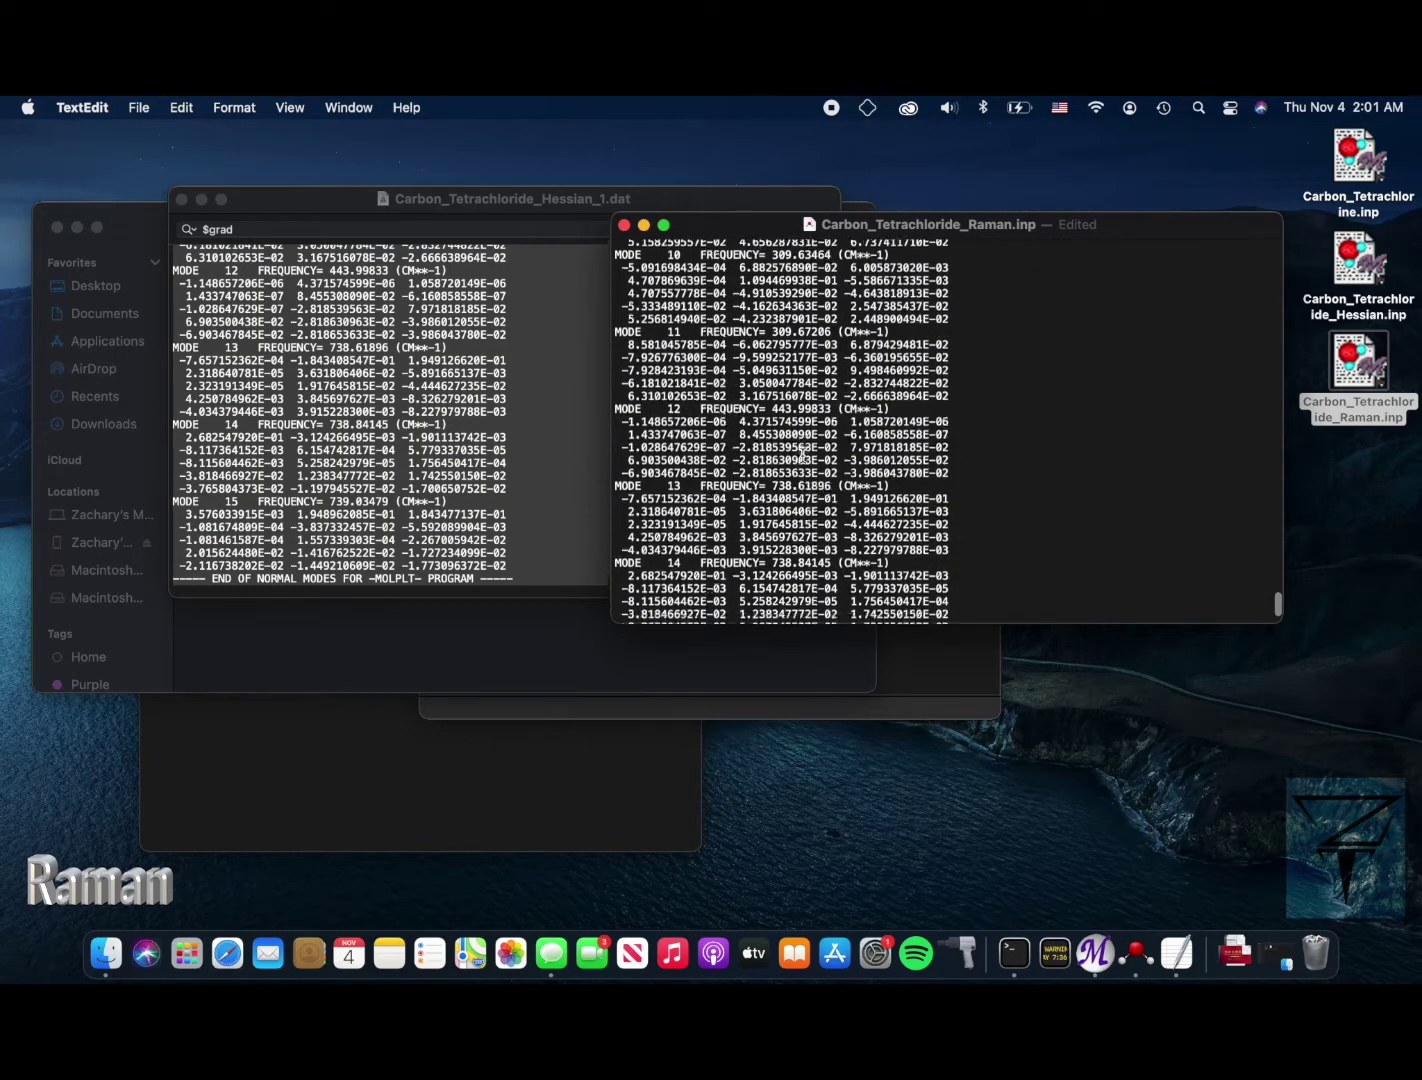
click(138, 110)
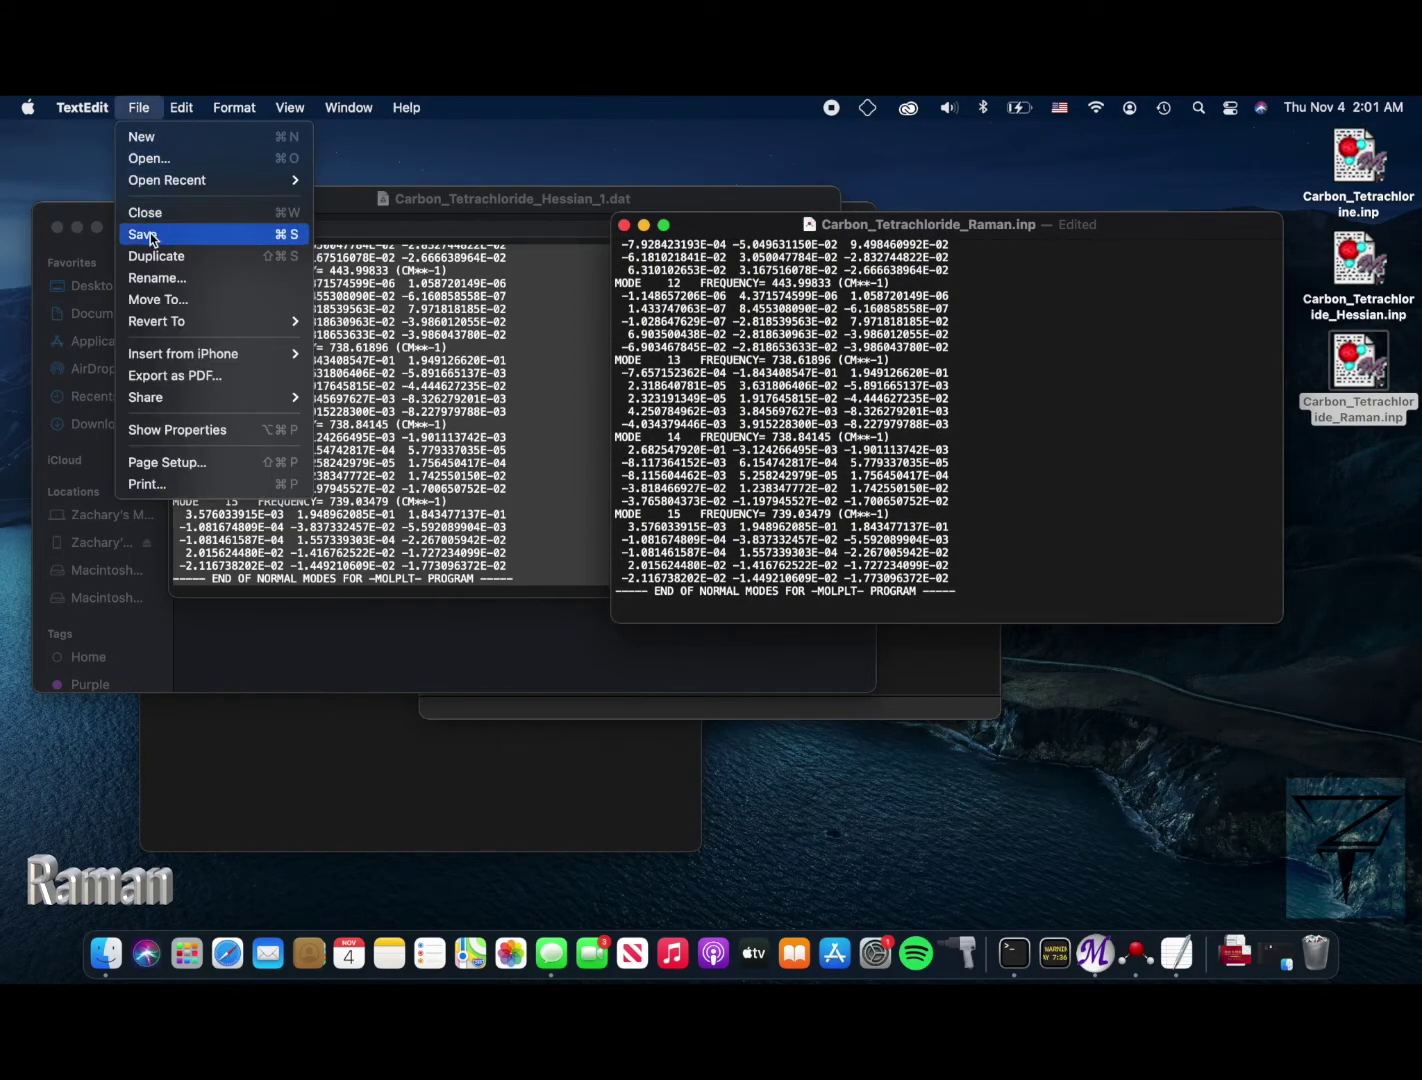
click(150, 238)
- Recheck the $GRAD selection in the Hessian file, then put away both TextEdit windows
click(397, 340)
scroll(397, 340, down, 10)
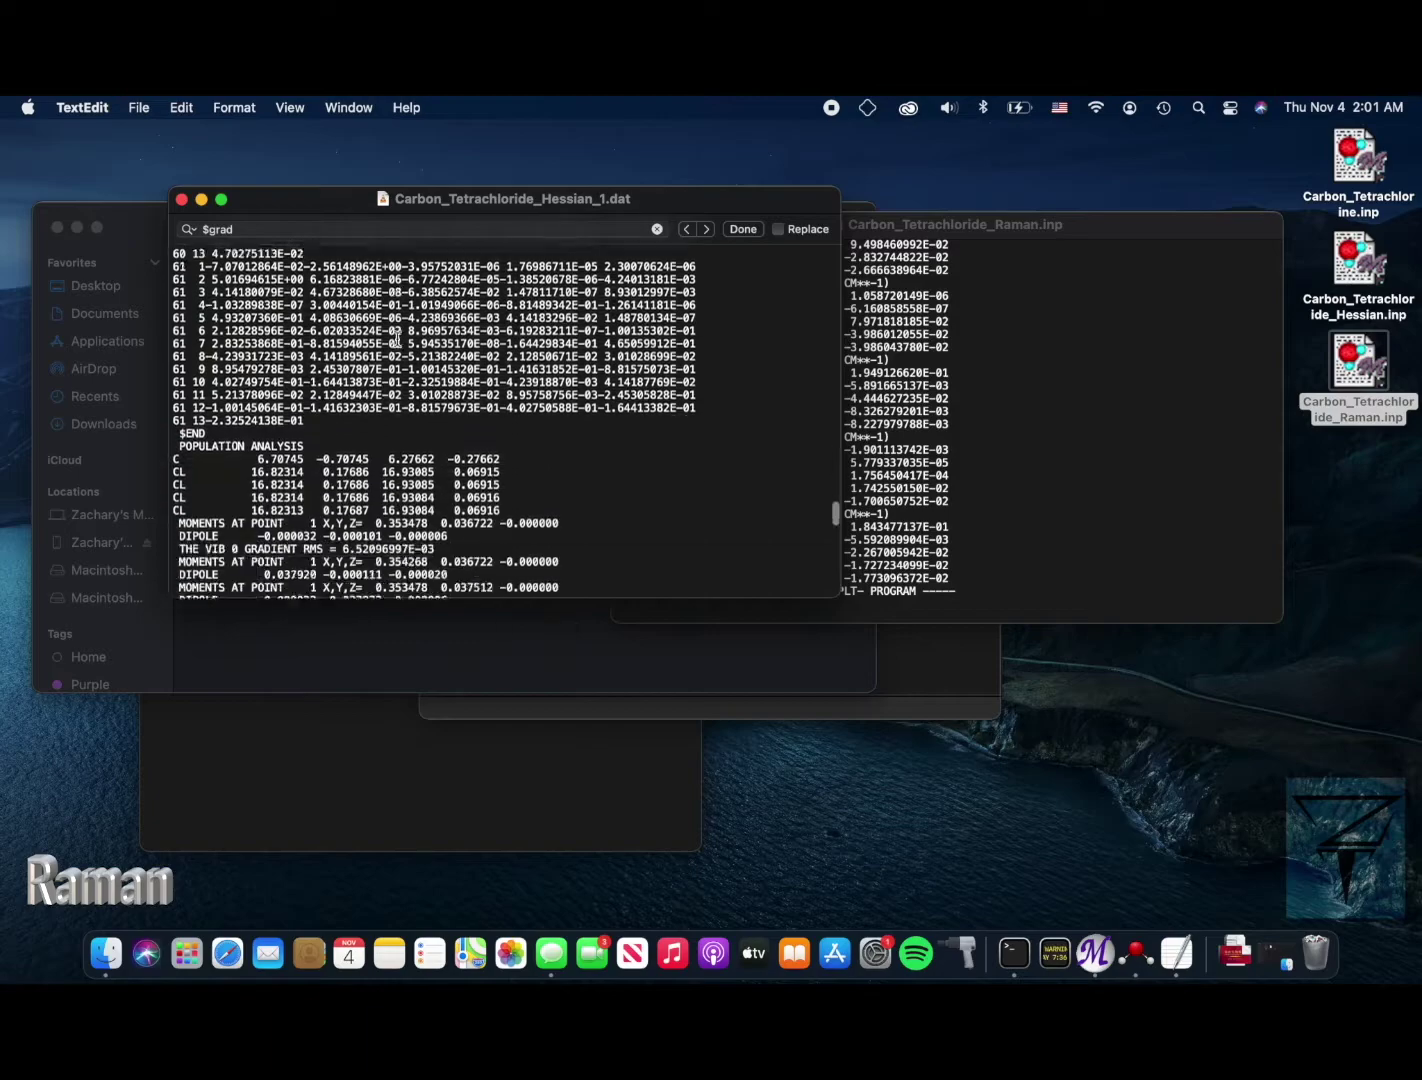
scroll(397, 340, down, 5)
key(super+g)
key(shift+Down)
key(shift+Down)
key(shift+Down)
key(shift+Down)
key(shift+Down)
key(shift+Down)
key(shift+Down)
key(shift+Down)
key(shift+Down)
key(shift+Down)
key(shift+Down)
key(shift+Down)
key(shift+Down)
key(shift+Down)
key(shift+Down)
key(shift+Down)
key(shift+Down)
key(shift+Down)
key(shift+Down)
key(shift+Down)
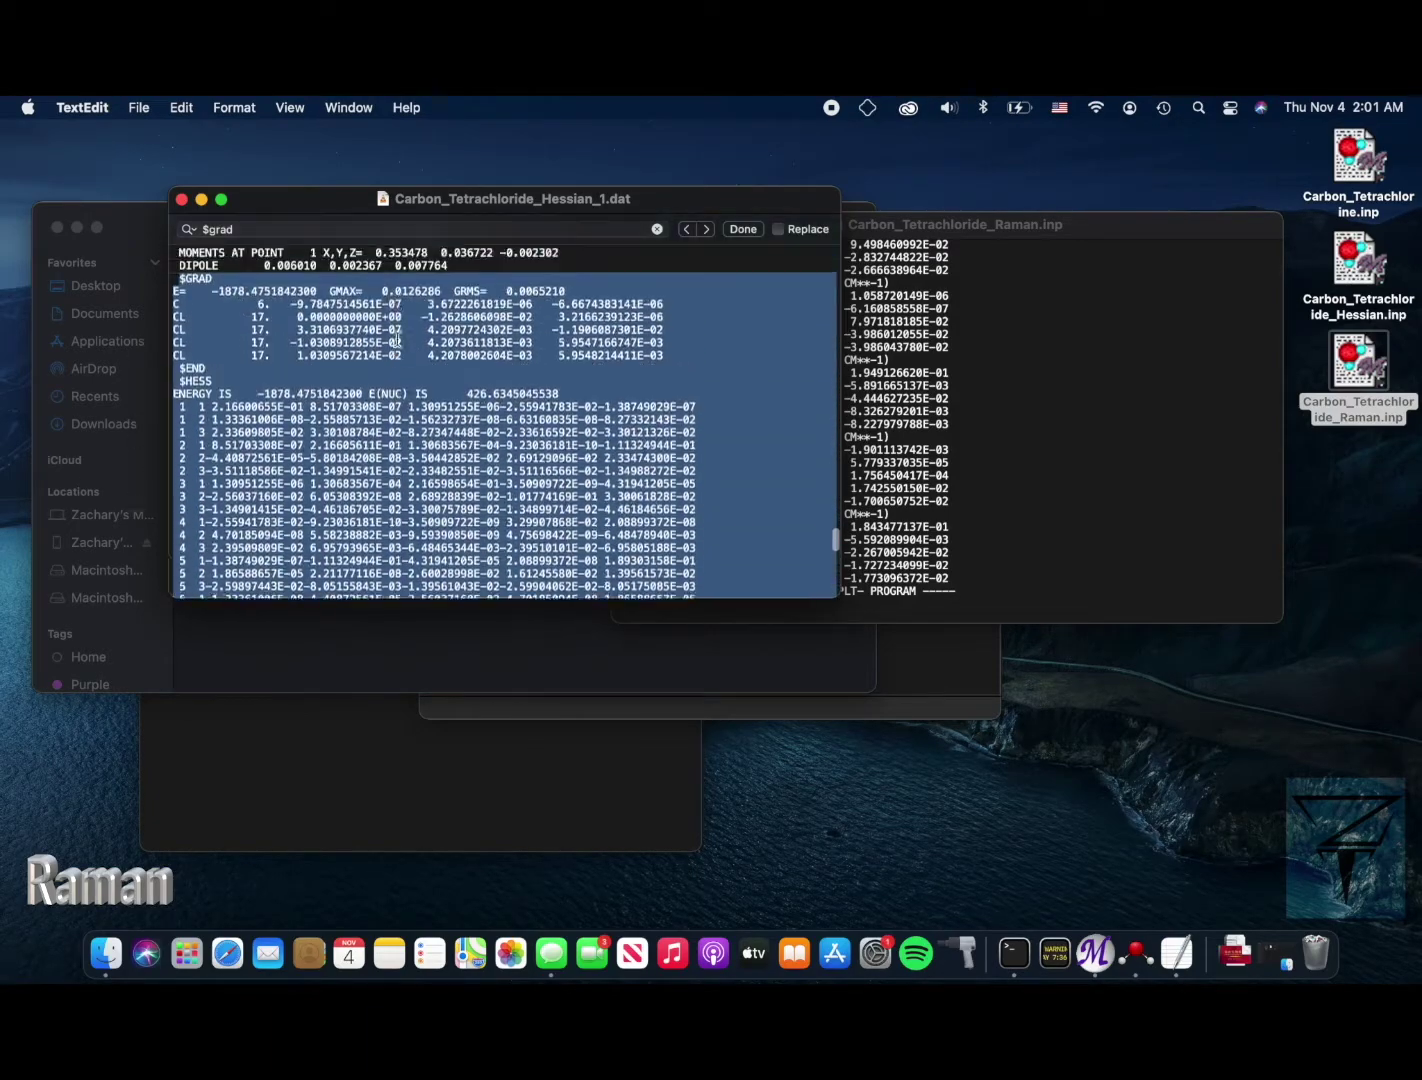
scroll(397, 340, up, 15)
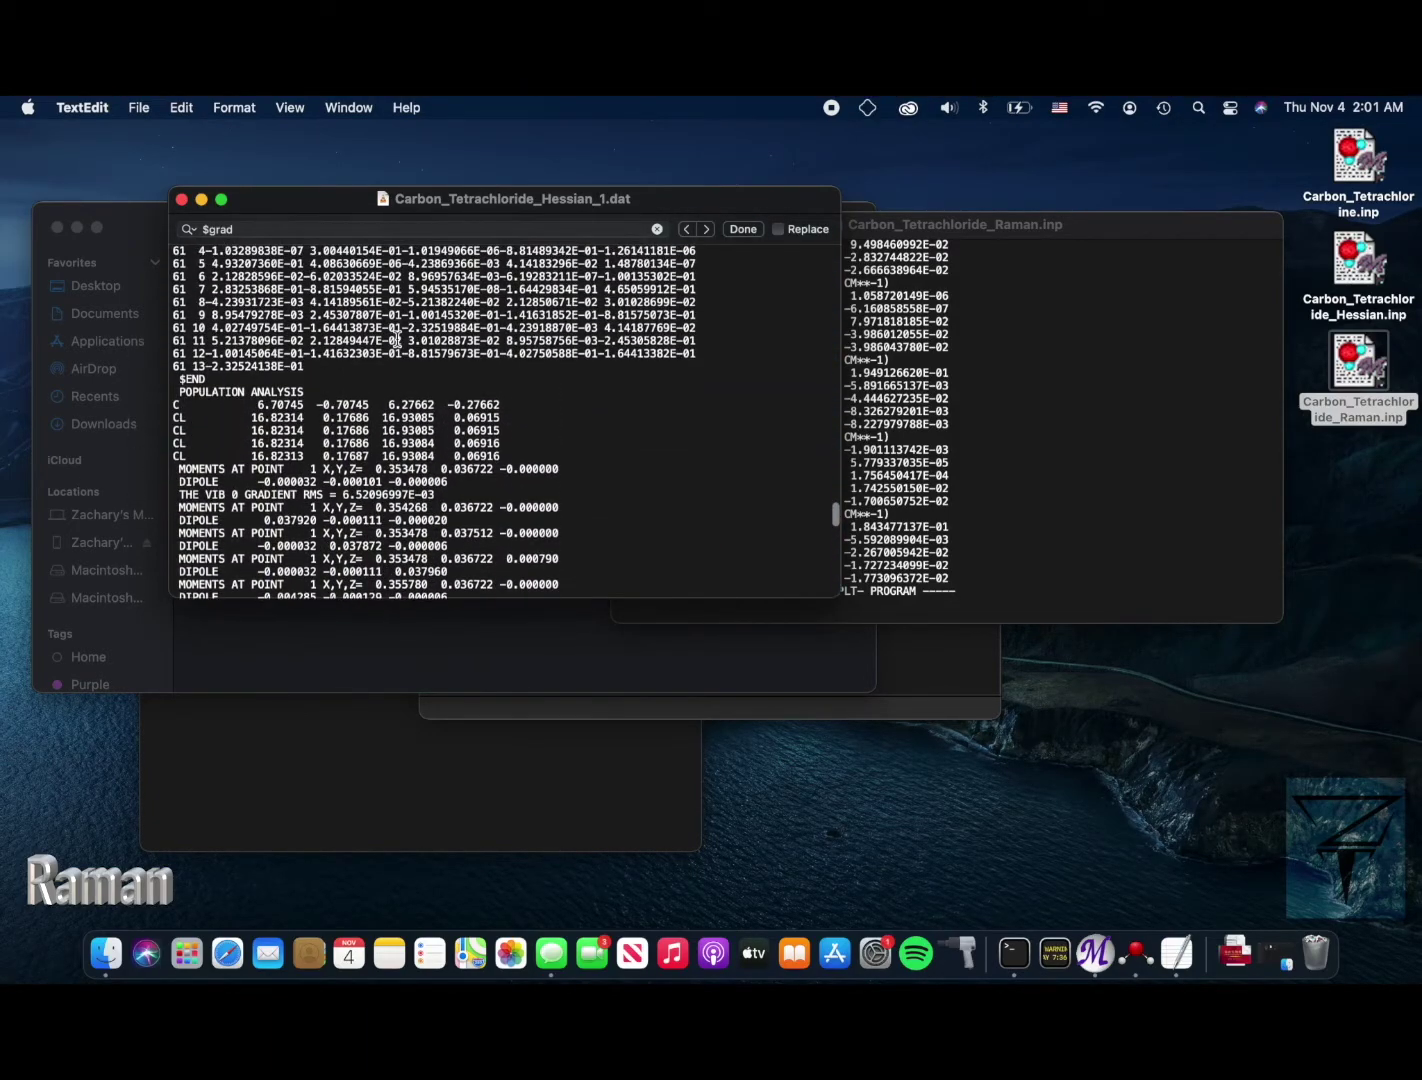
scroll(397, 340, up, 10)
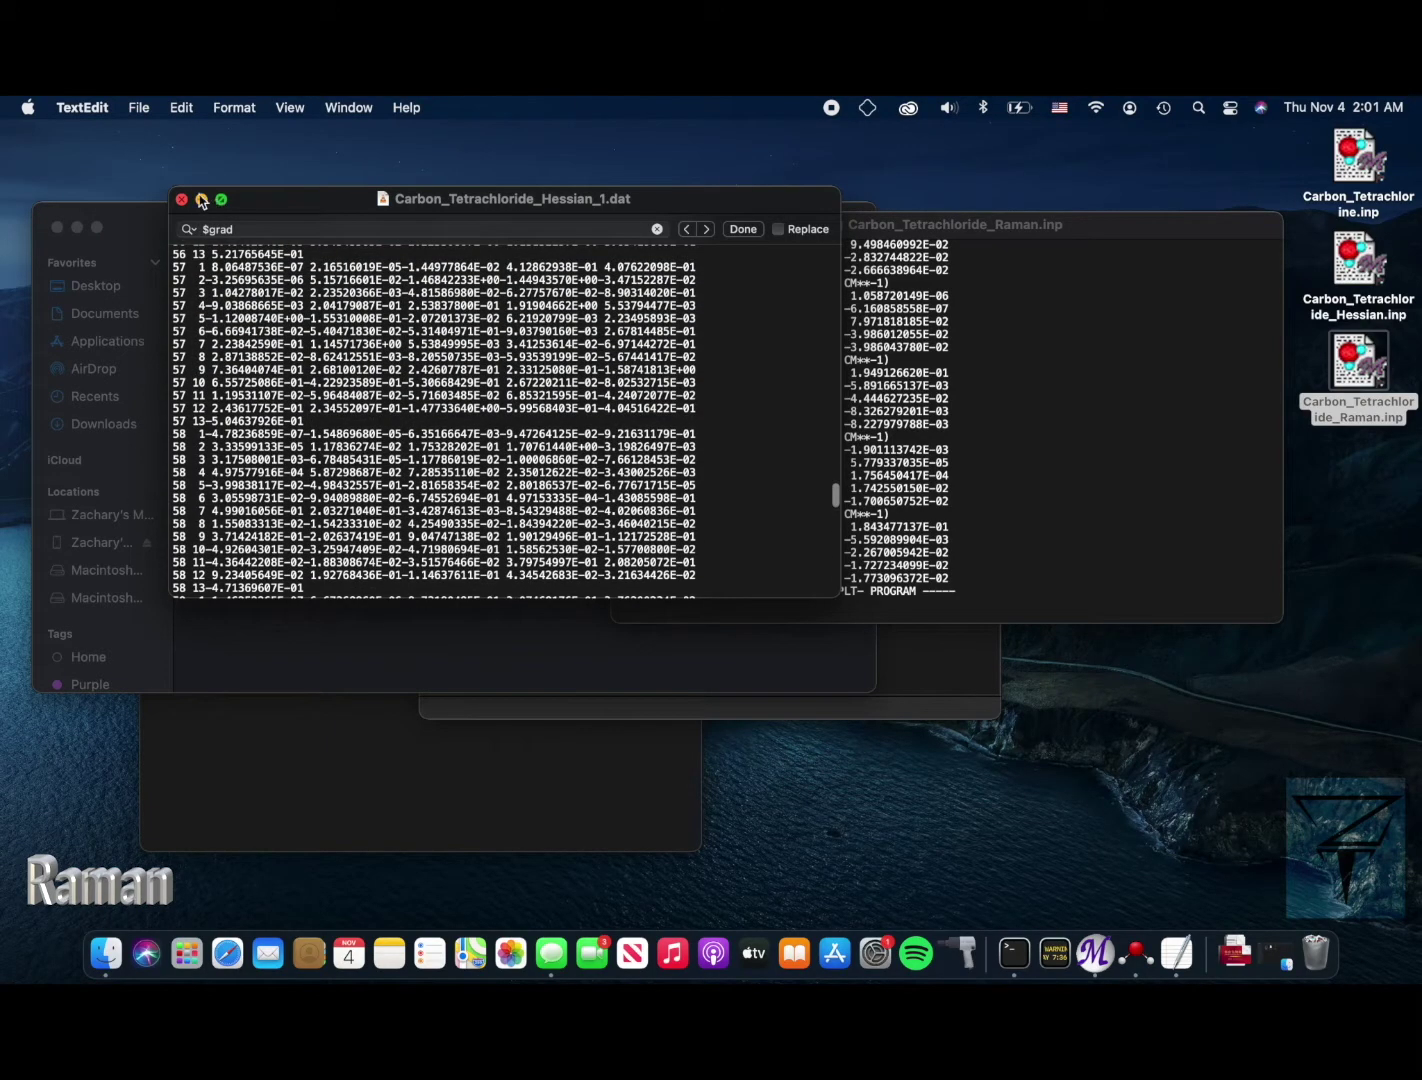
click(201, 199)
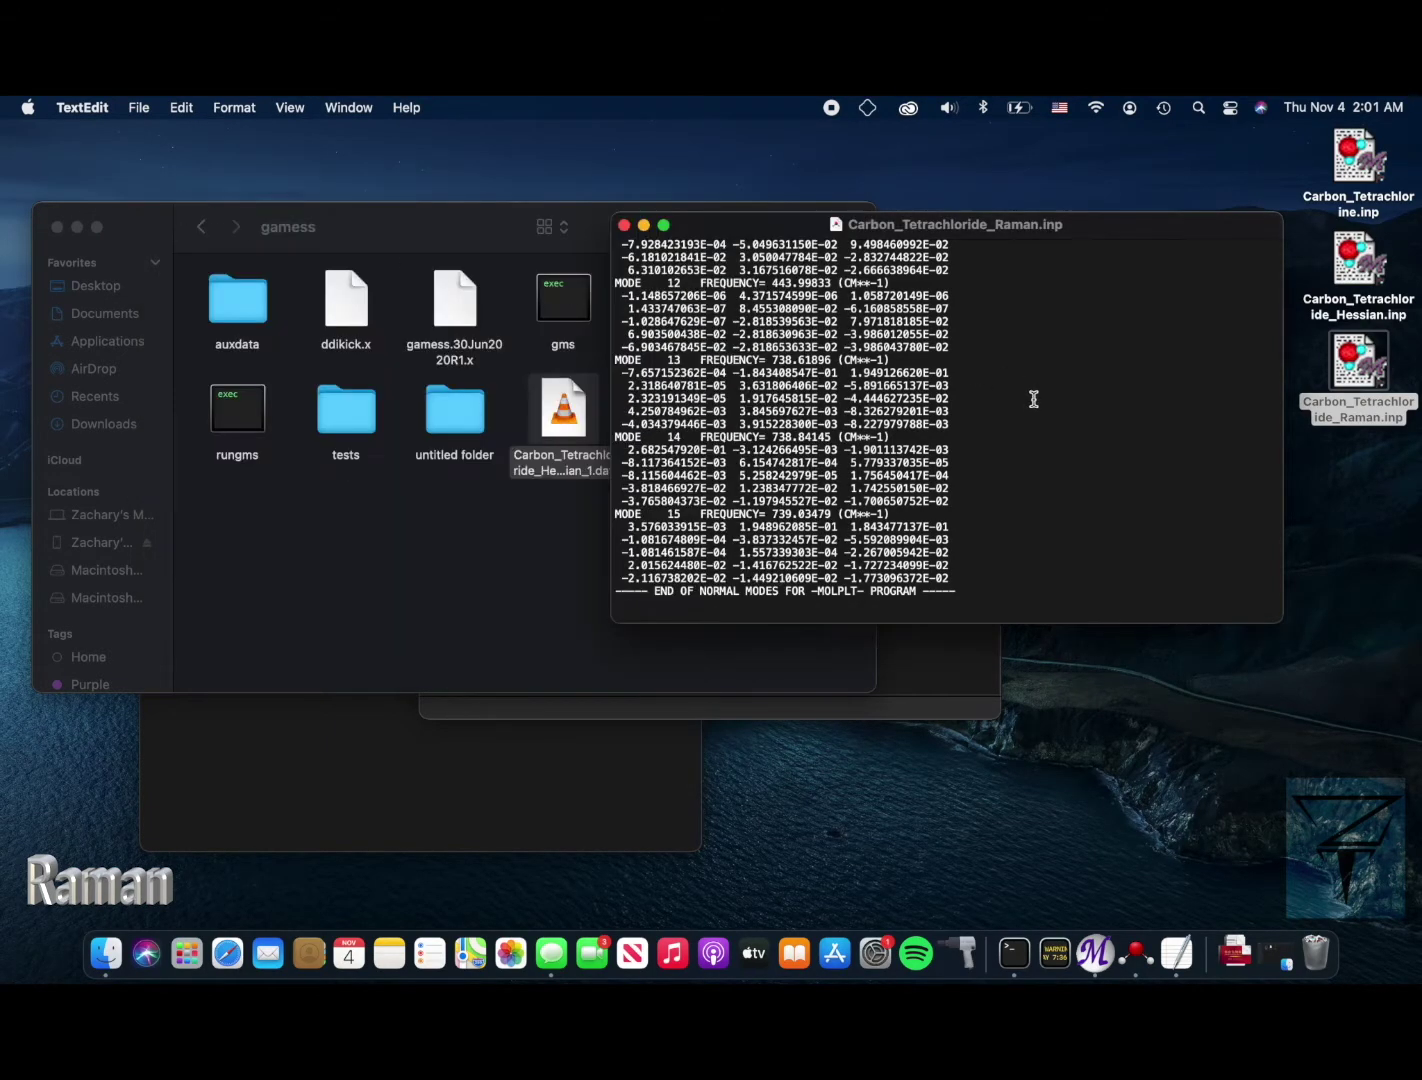
click(643, 226)
- Queue Carbon_Tetrachloride_Raman.inp in GamessQ on 2 processors and let it run to Done
click(77, 227)
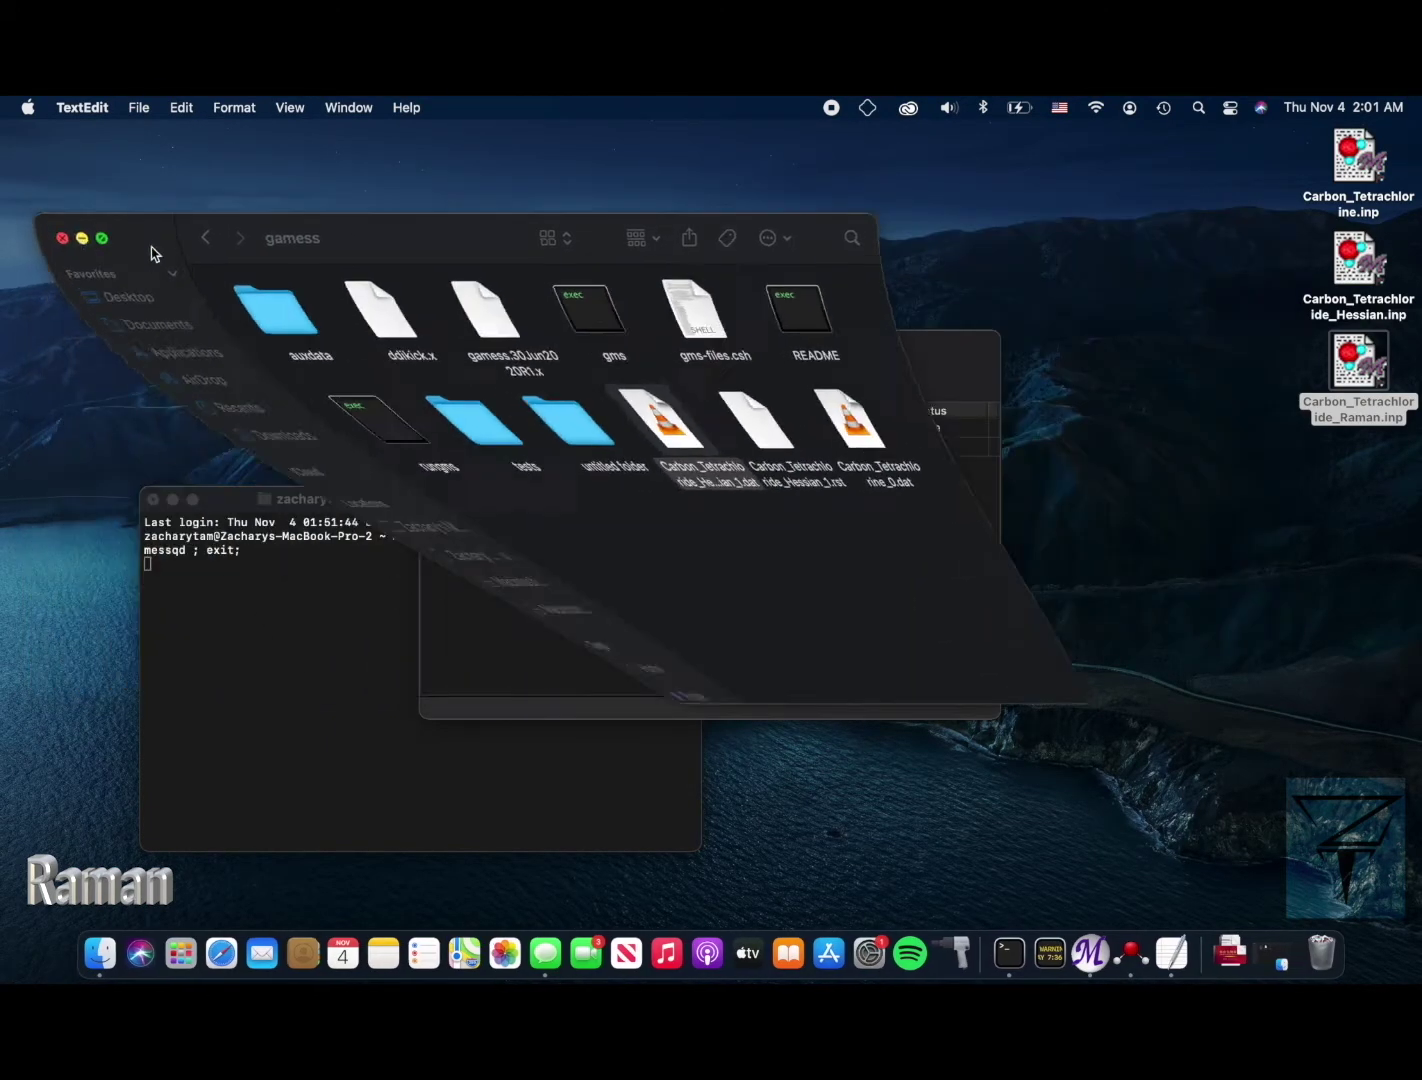
drag(1357, 368, 670, 633)
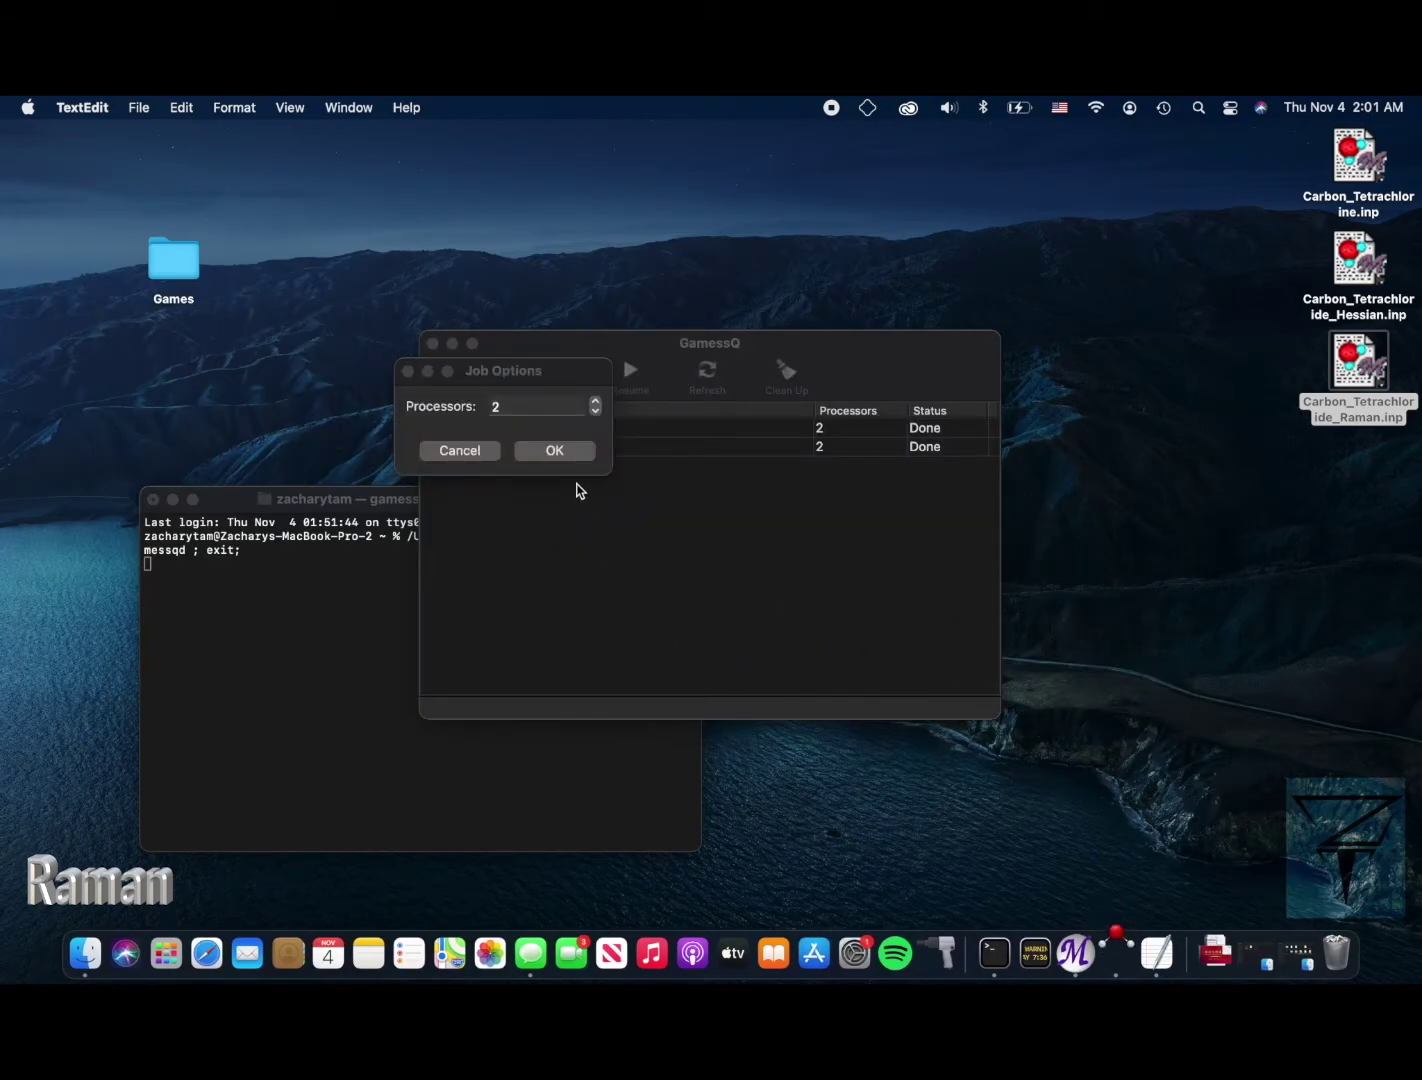
click(560, 452)
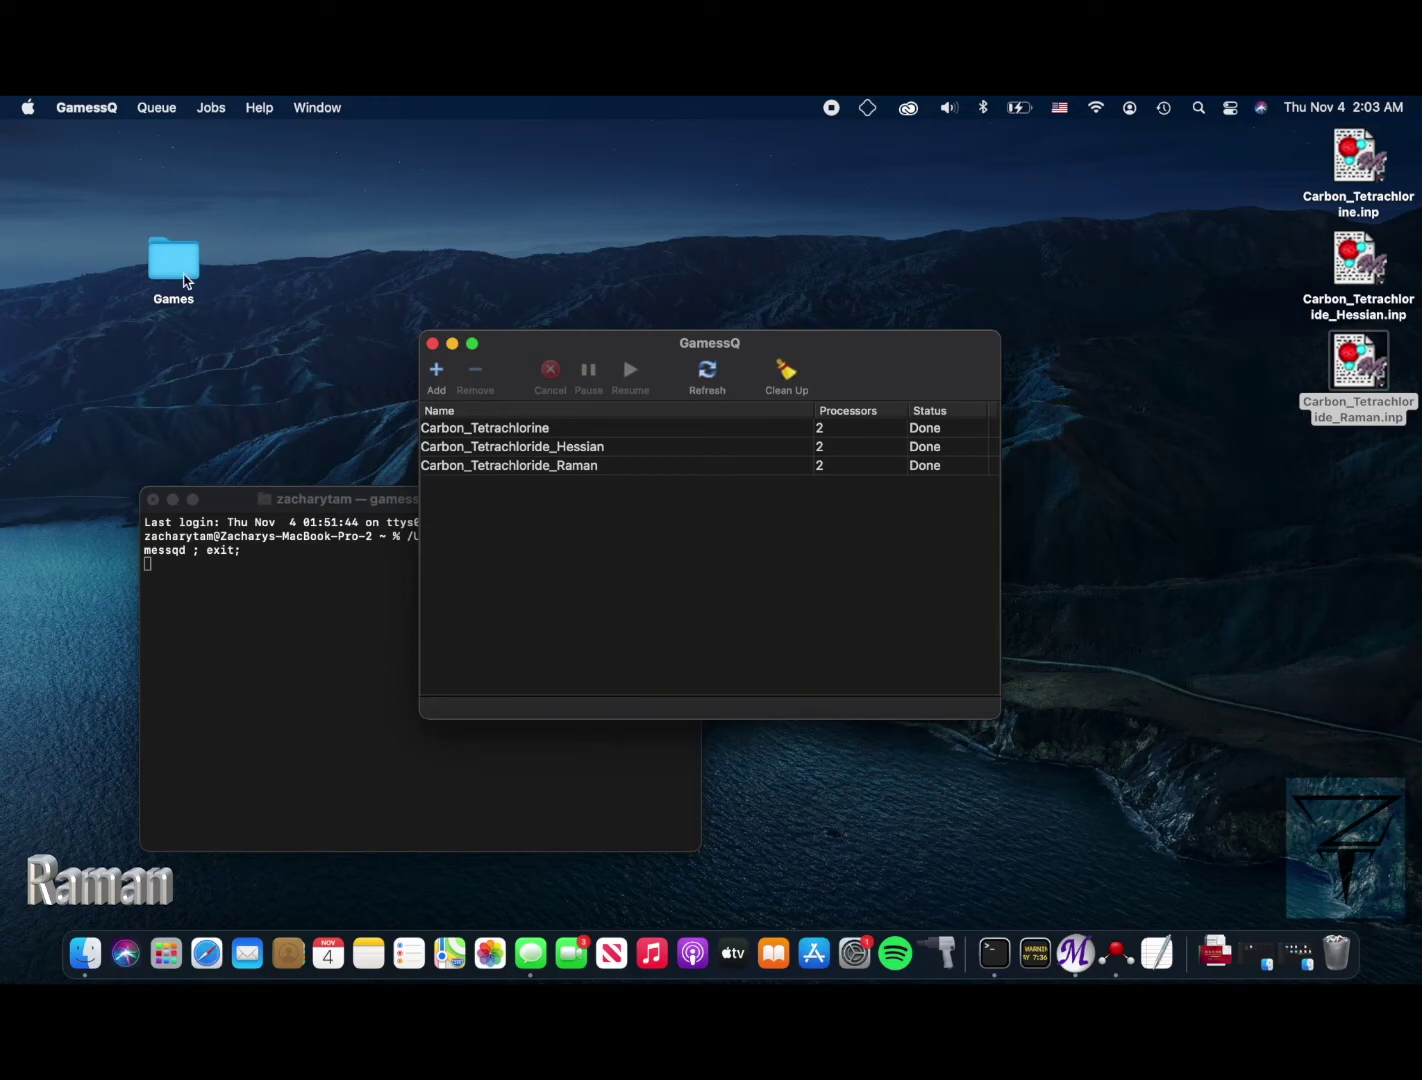
- Navigate from the gamess folder to gamessqd and open Carbon_Tetrachloride_Raman_2.log in Console
click(180, 275)
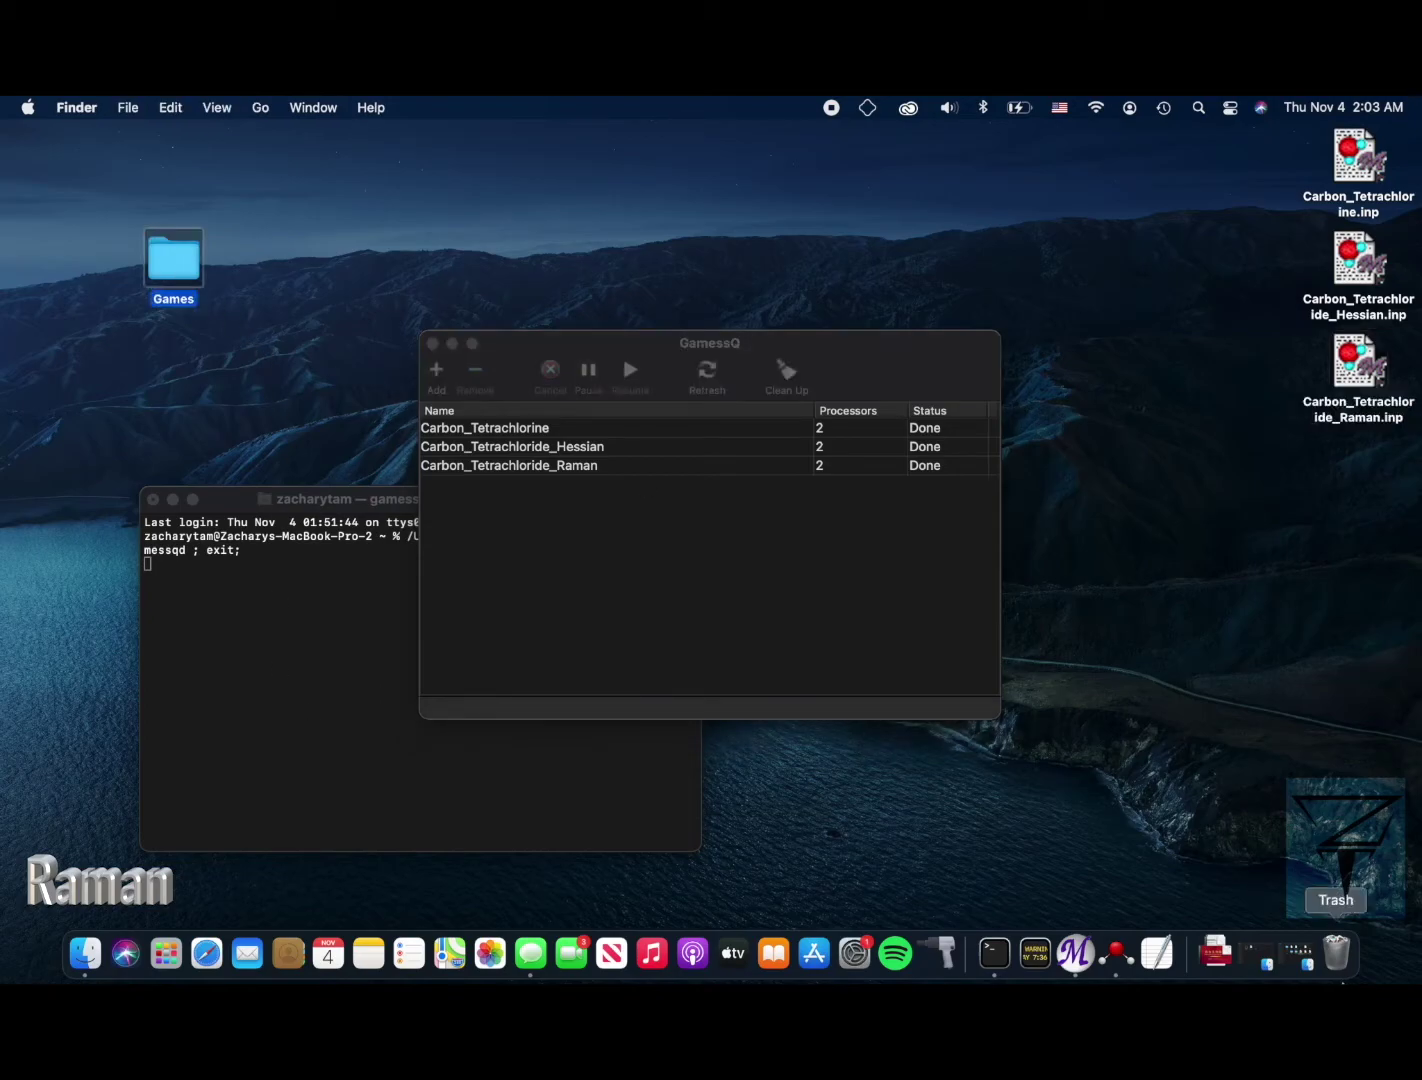
click(1293, 955)
click(332, 550)
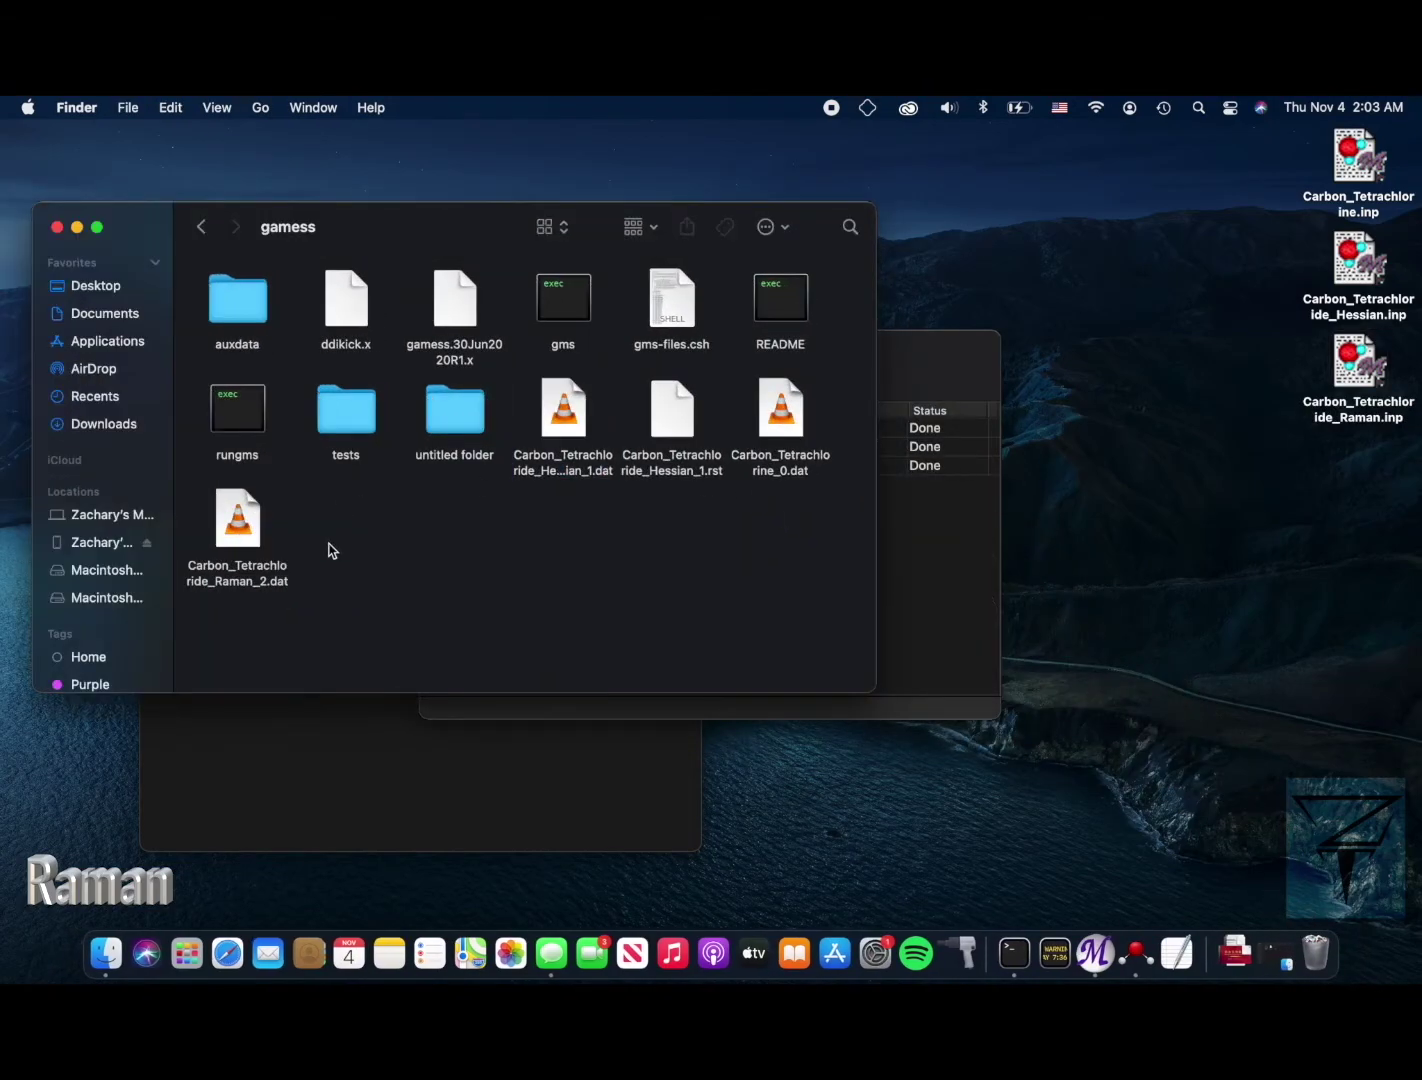
click(203, 232)
double_click(585, 318)
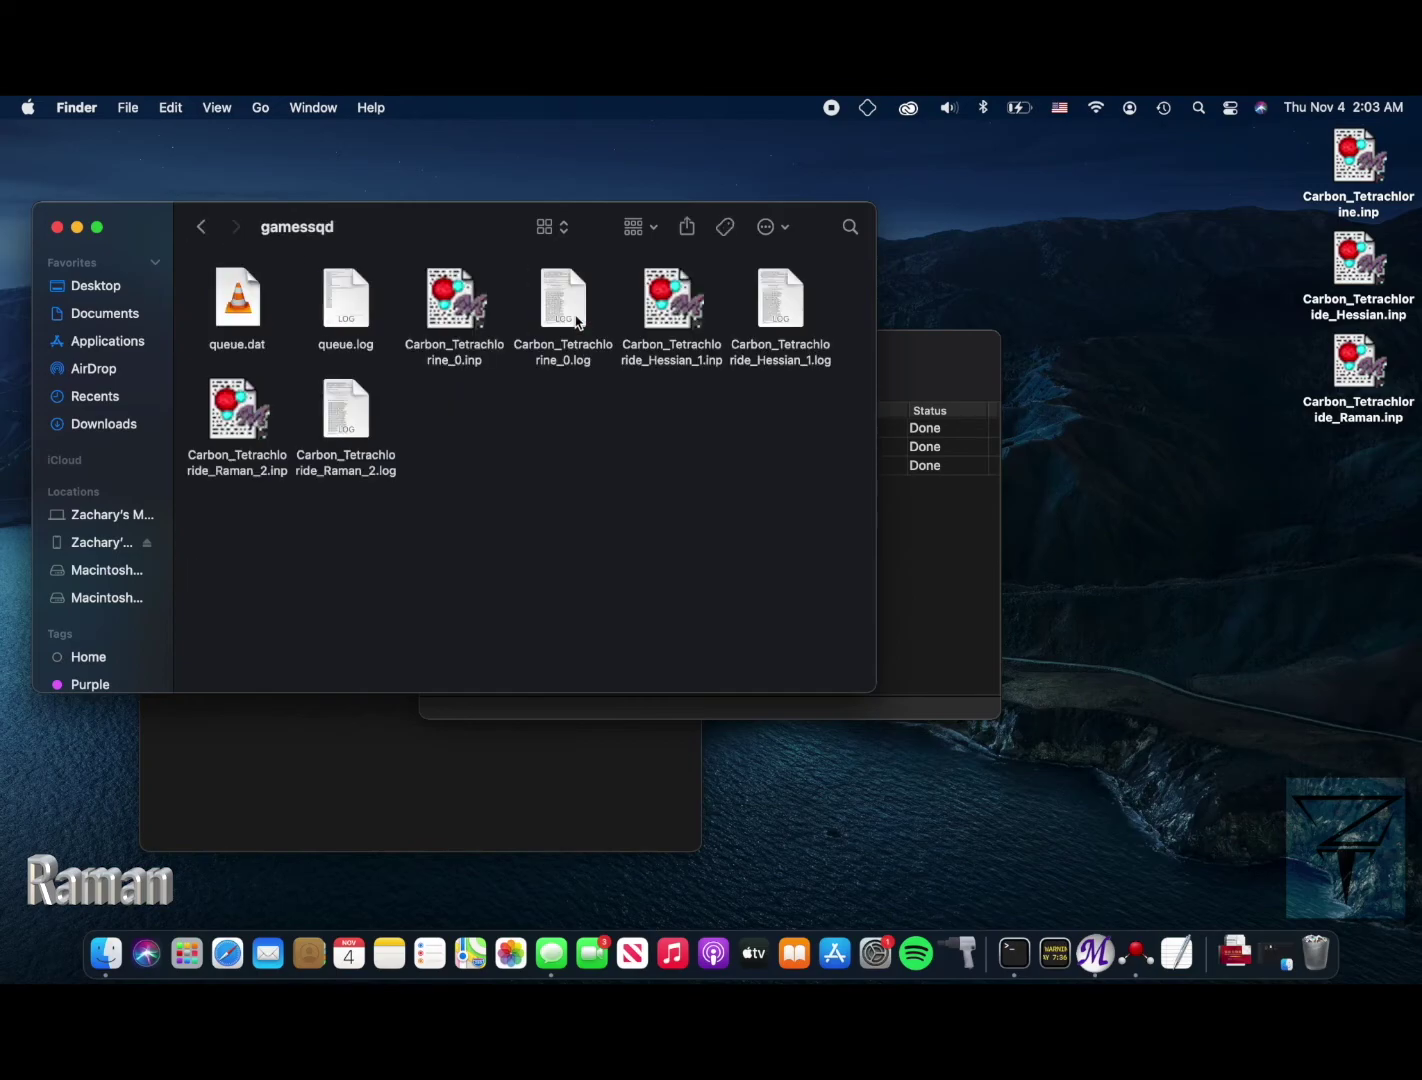
double_click(338, 420)
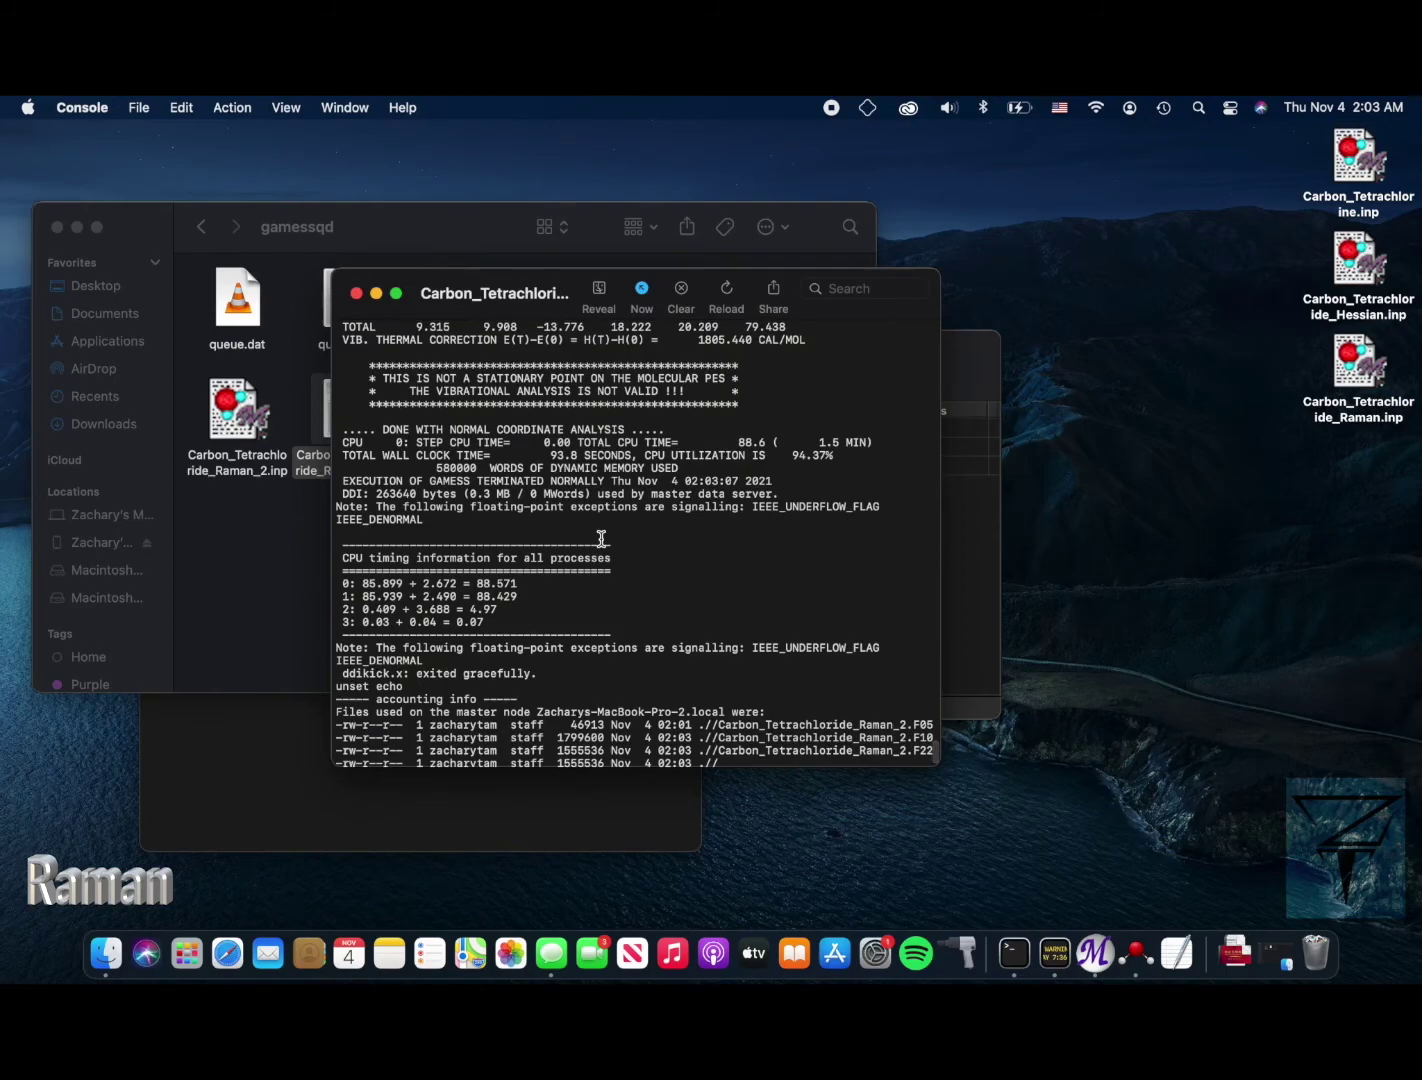
- Highlight the normal-termination line, then the 15-mode table (strongest Raman 23.926725 at 443.998 cm-1)
drag(614, 480, 350, 480)
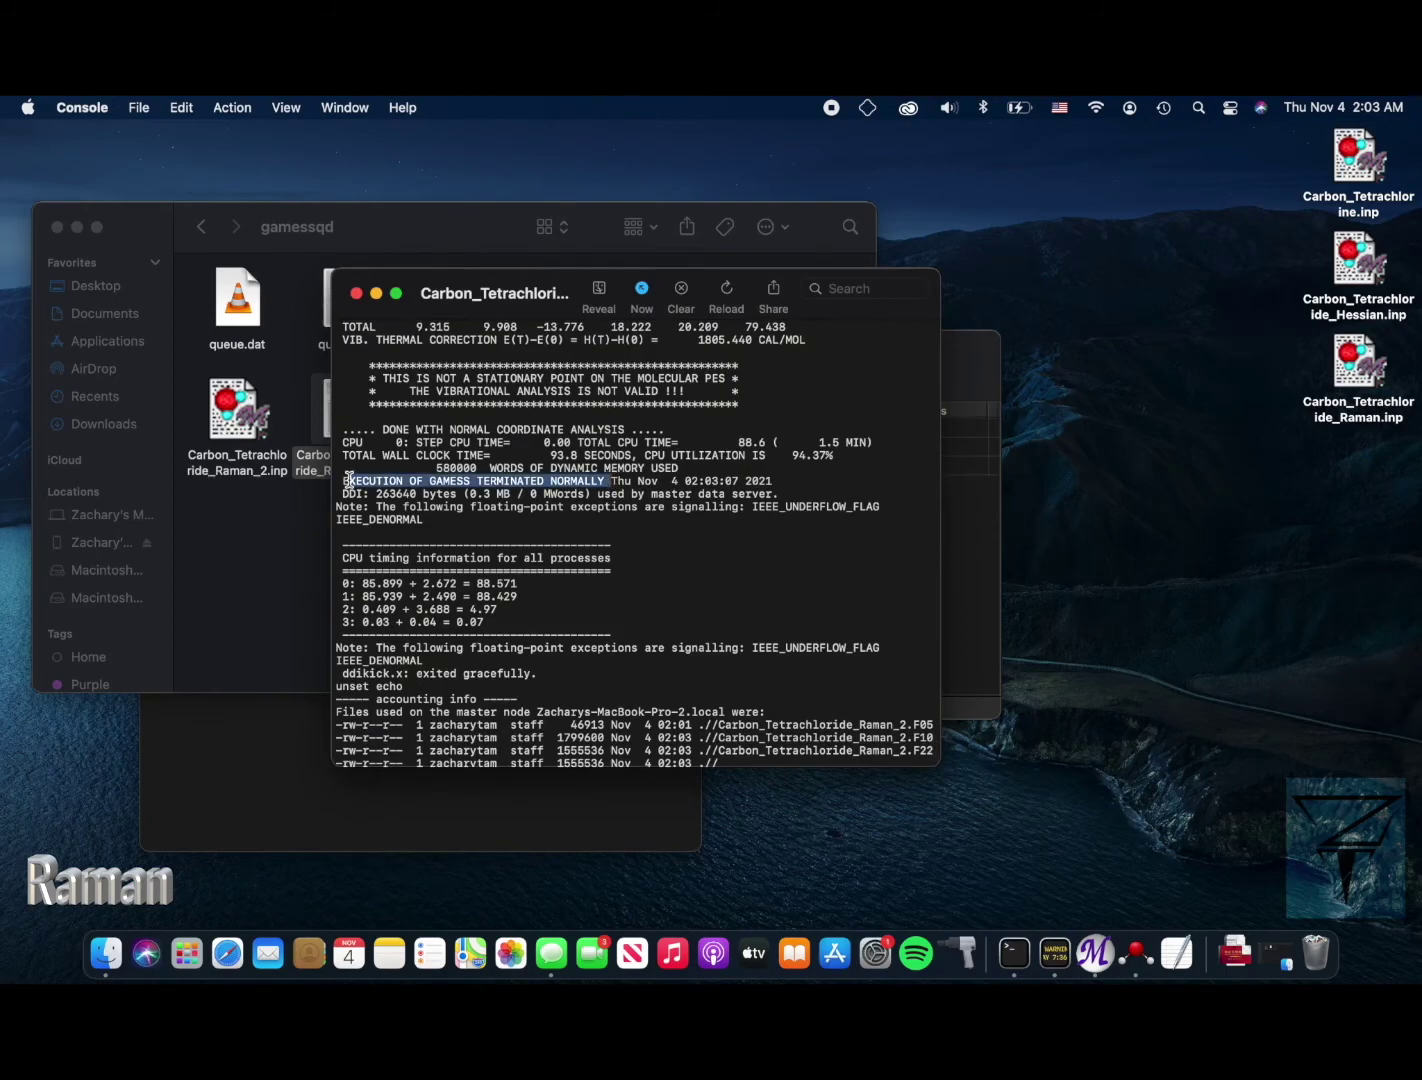
scroll(593, 625, up, 10)
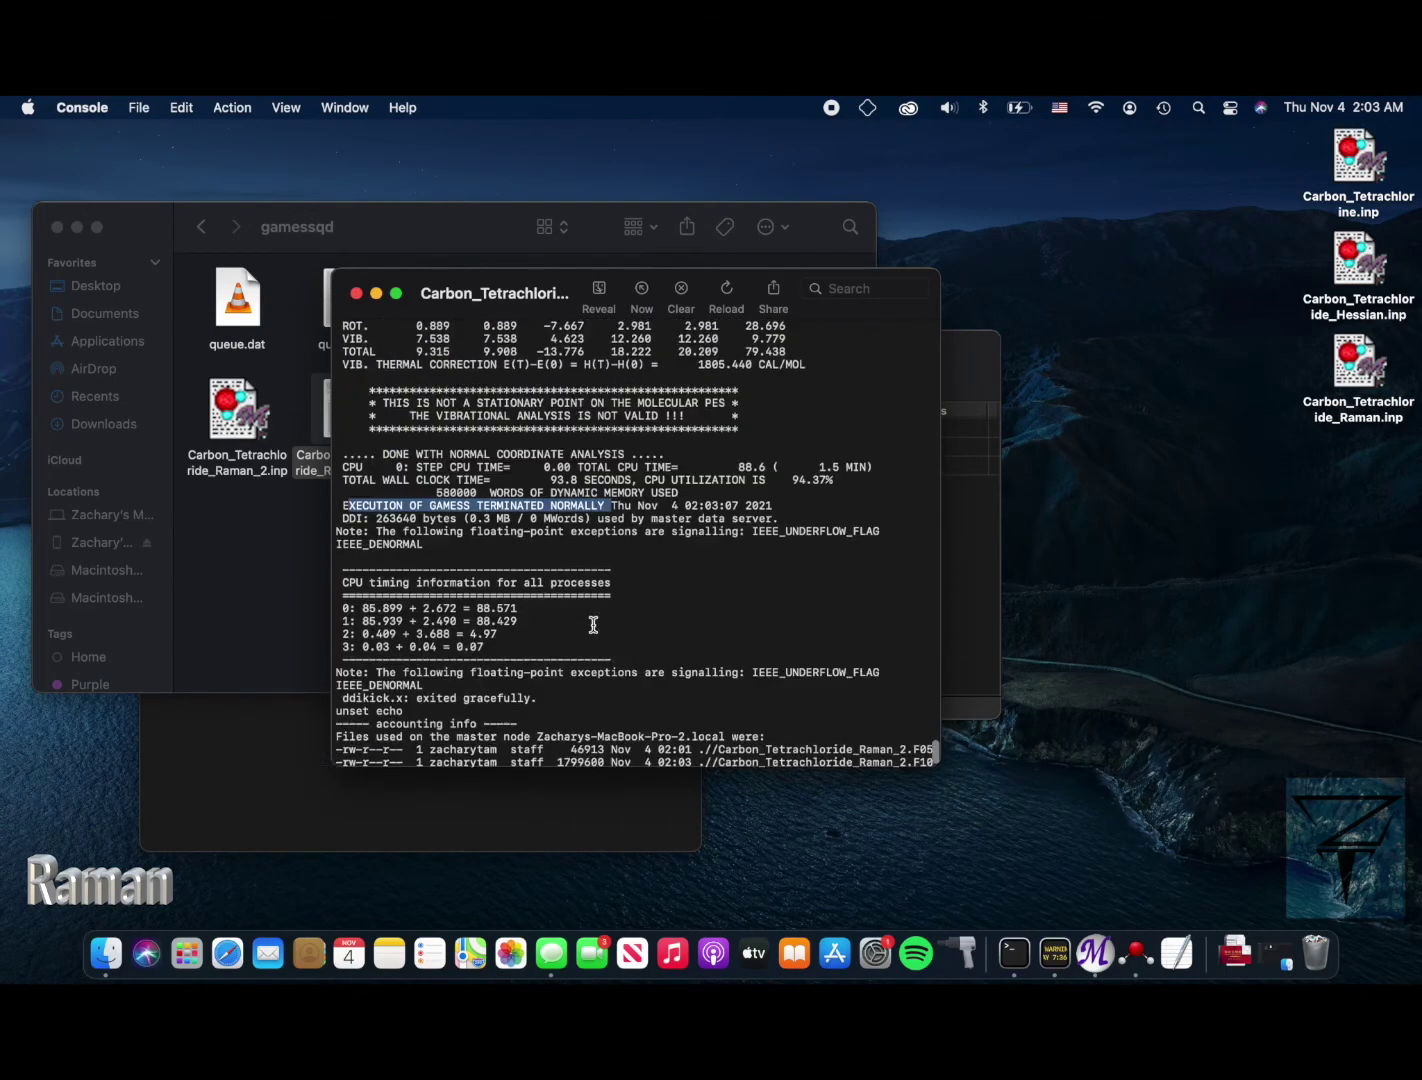
scroll(593, 625, up, 8)
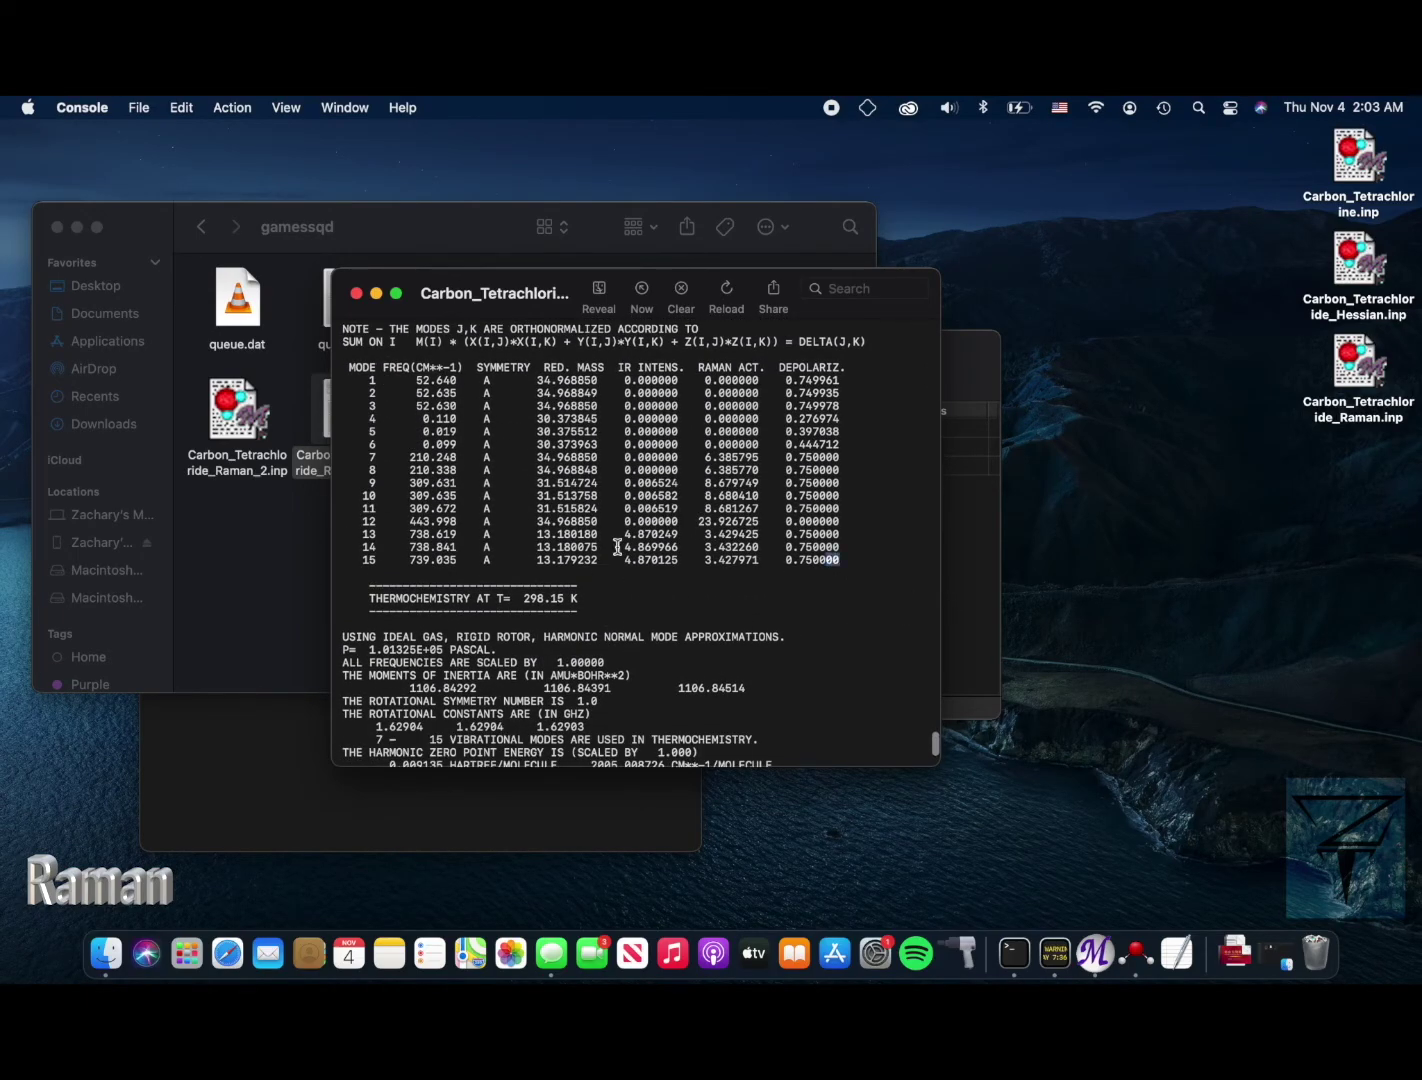
drag(843, 560, 345, 364)
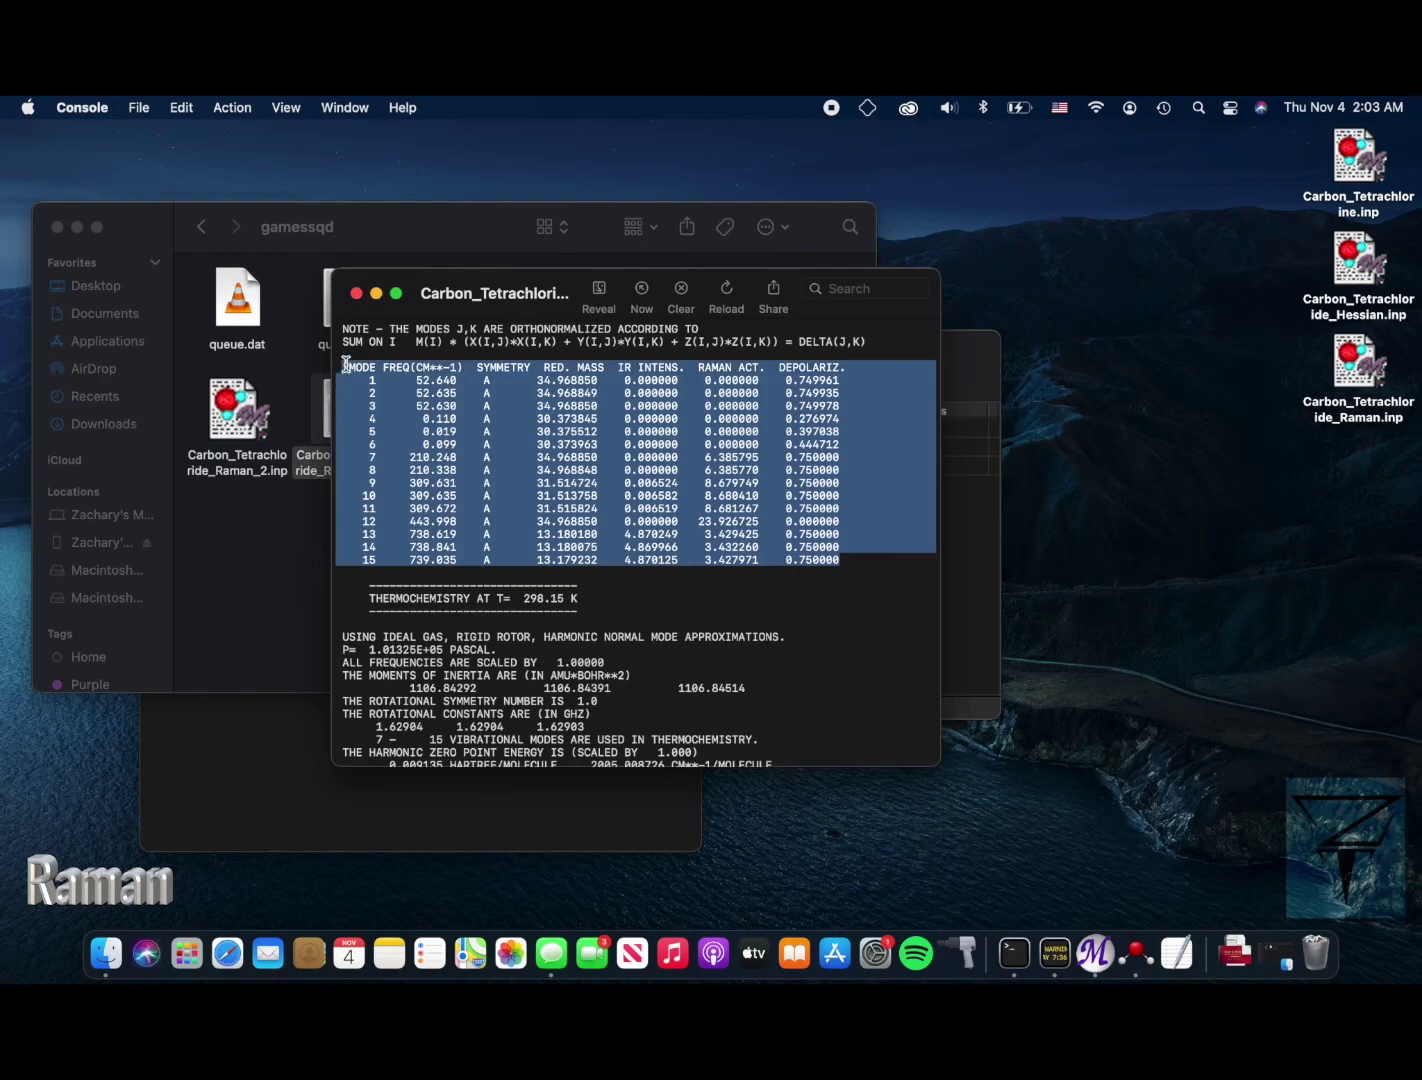
scroll(615, 505, up, 5)
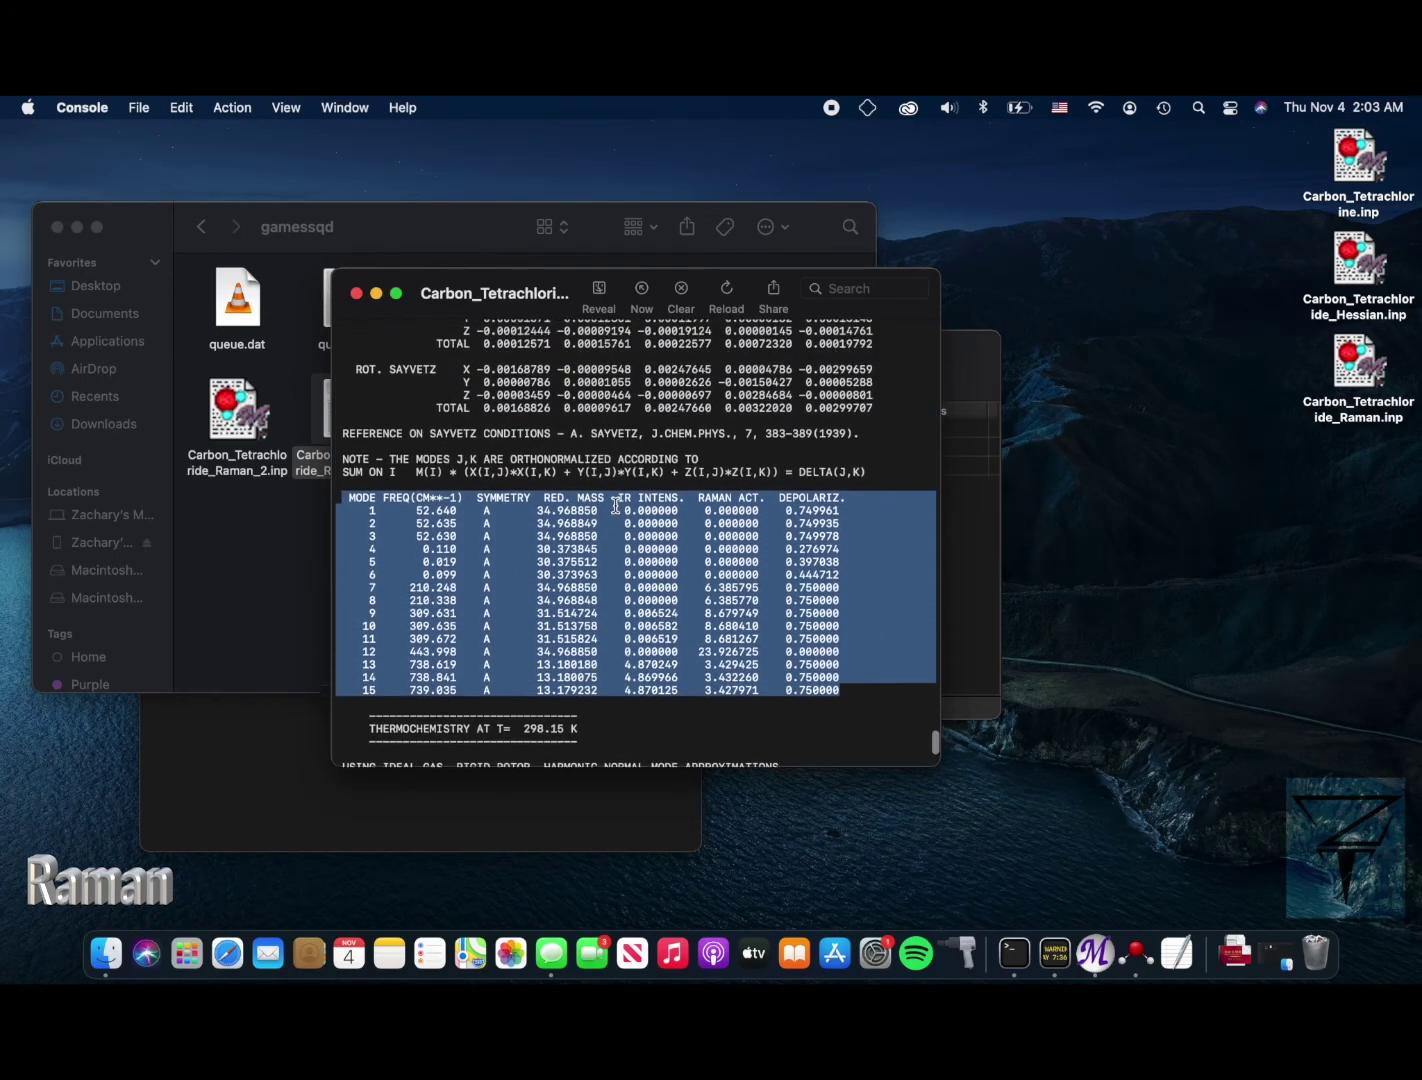